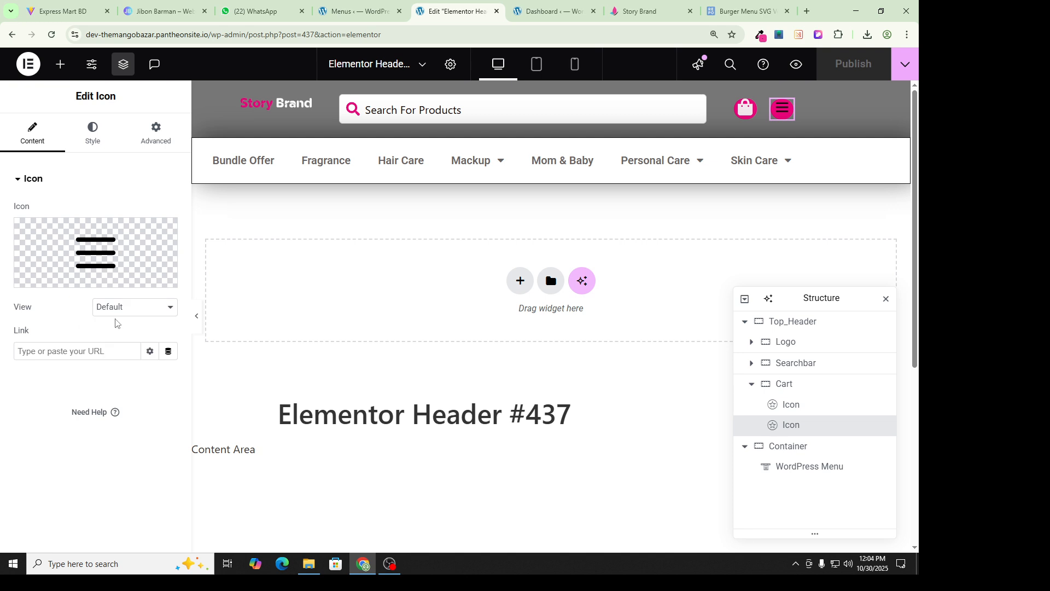
click(156, 146)
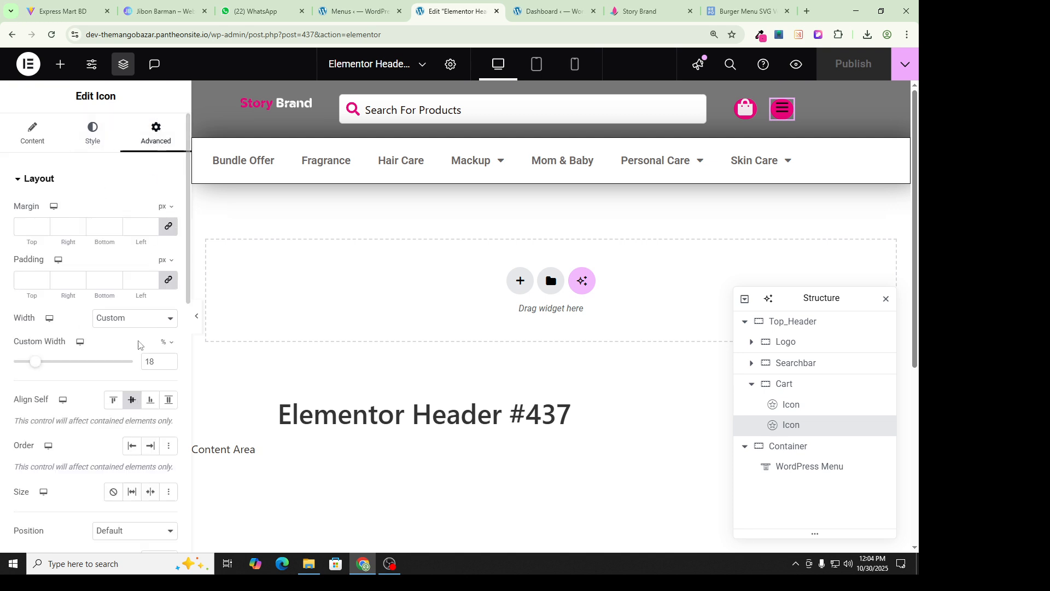
click(33, 134)
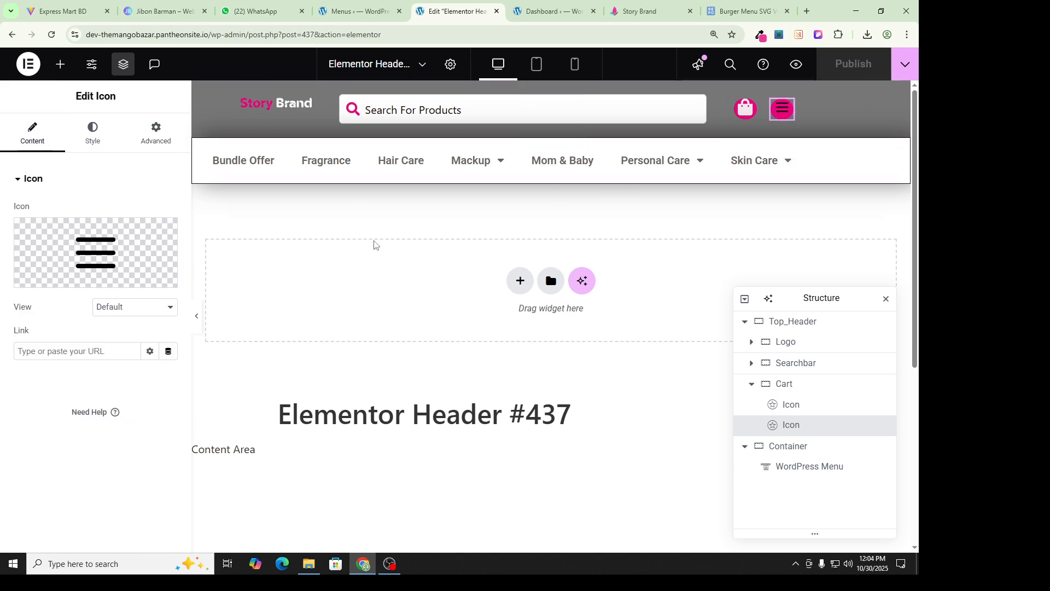
Examine how the hamburger icon's slide-in menu looks on the Story Brand reference site, then close that menu.
click(639, 11)
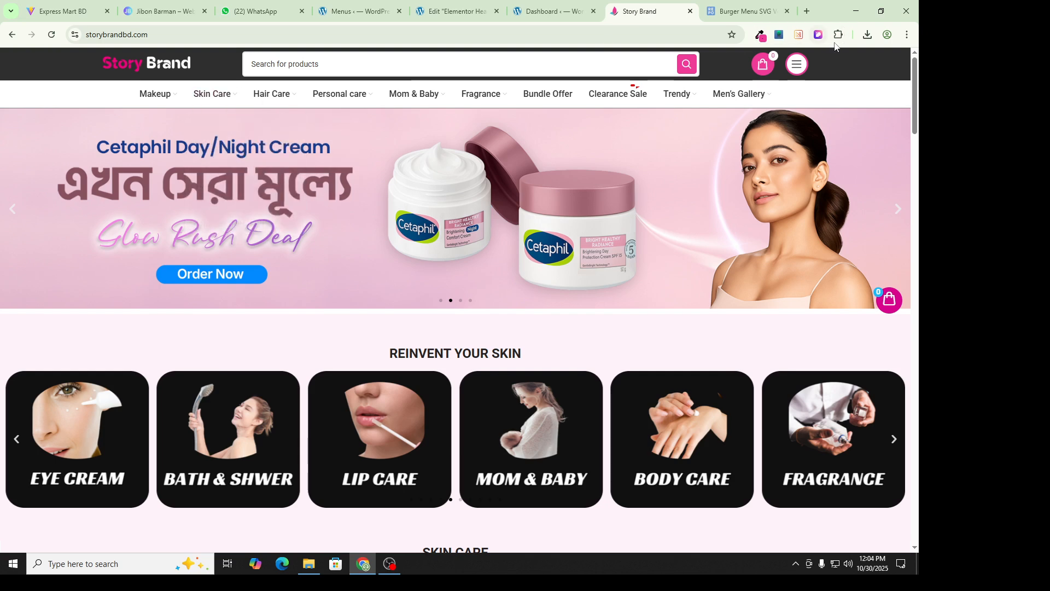
click(797, 64)
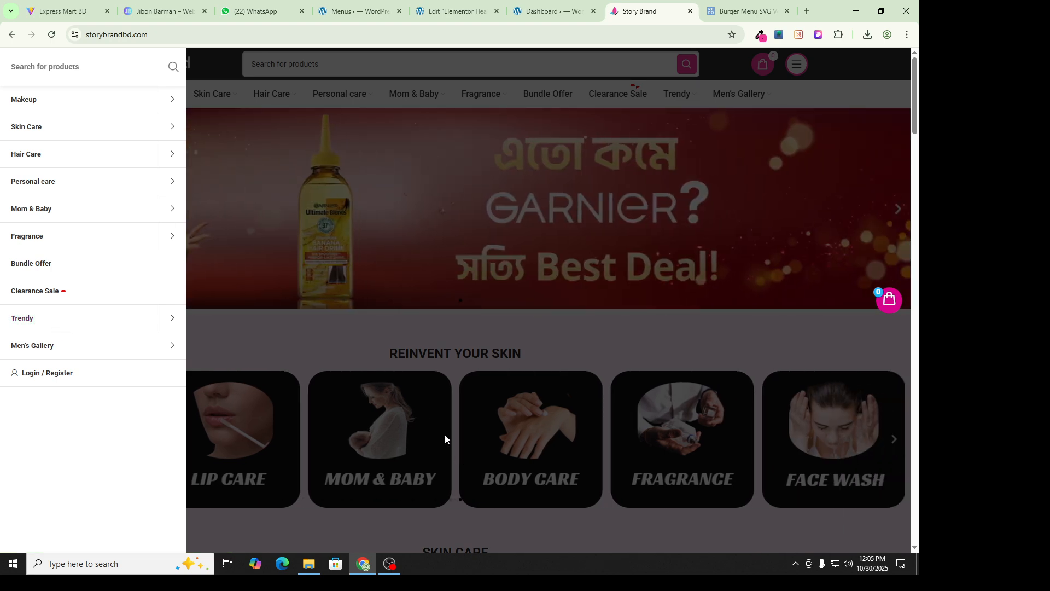
click(253, 349)
Go to the Elementor popup templates in the WordPress admin.
click(511, 9)
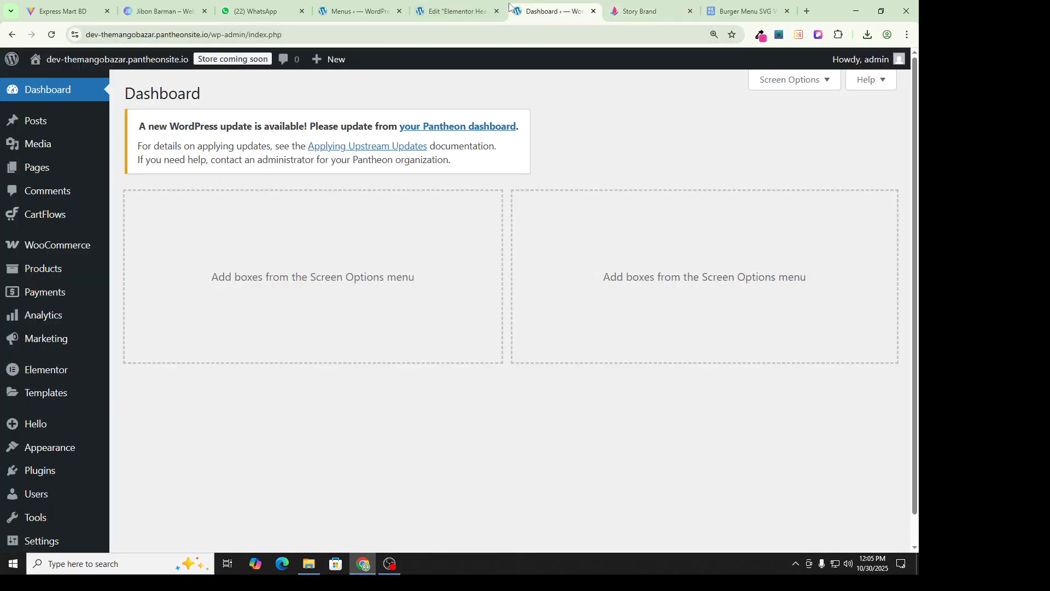
click(358, 10)
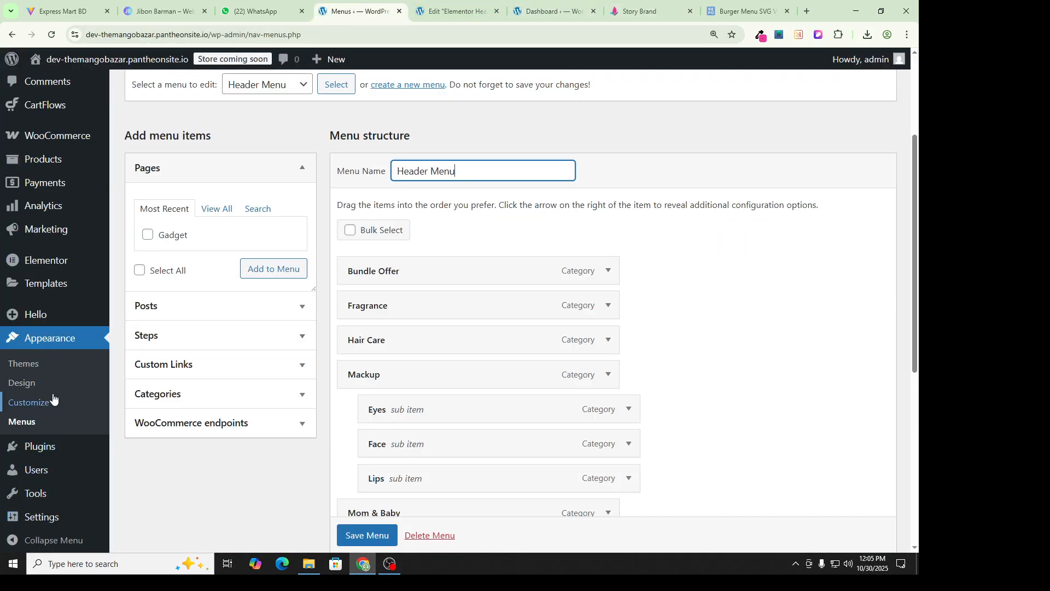
scroll(55, 372, down, 1)
scroll(62, 274, down, 1)
mouse_move(61, 268)
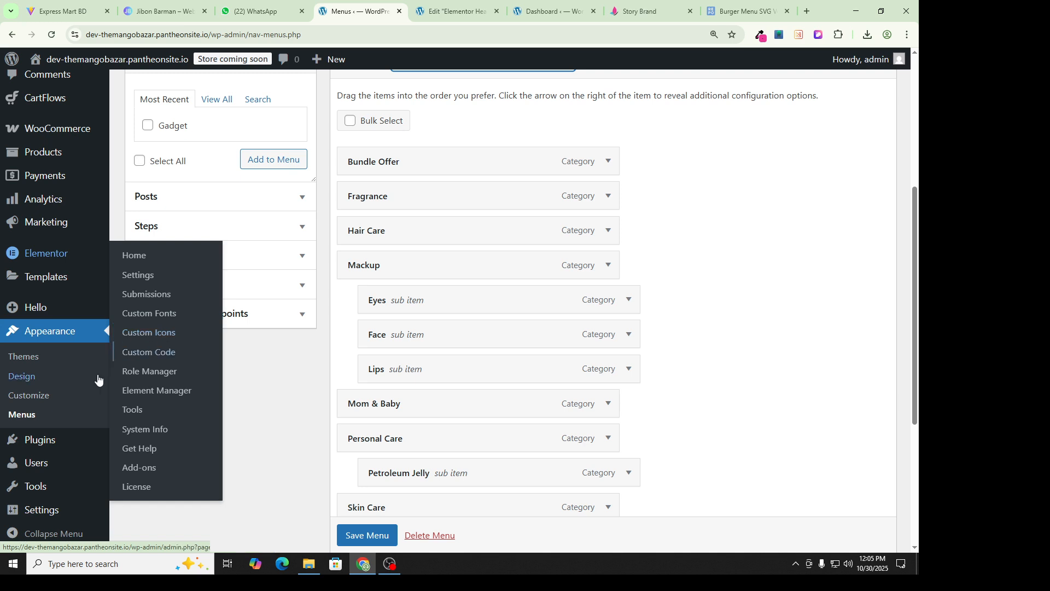
scroll(55, 383, down, 2)
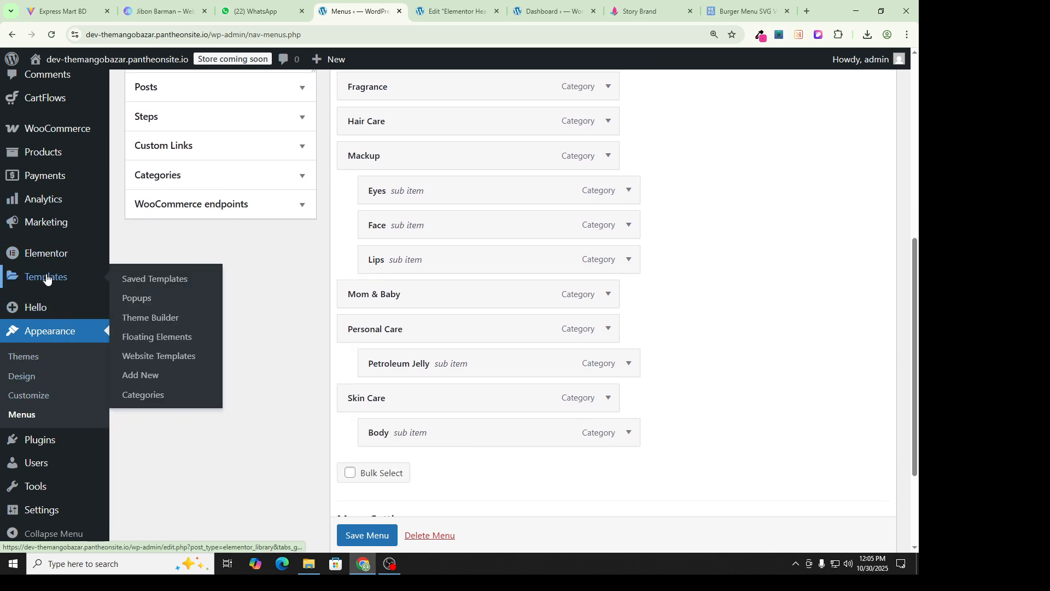
click(144, 298)
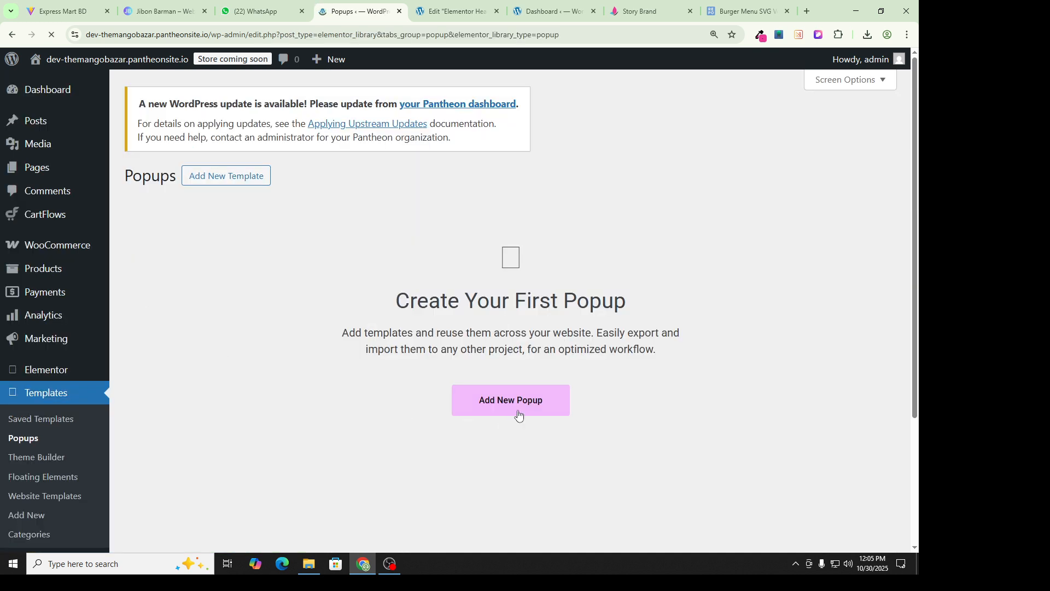
Create a new template of type Popup named "Left Menu Popup".
click(516, 413)
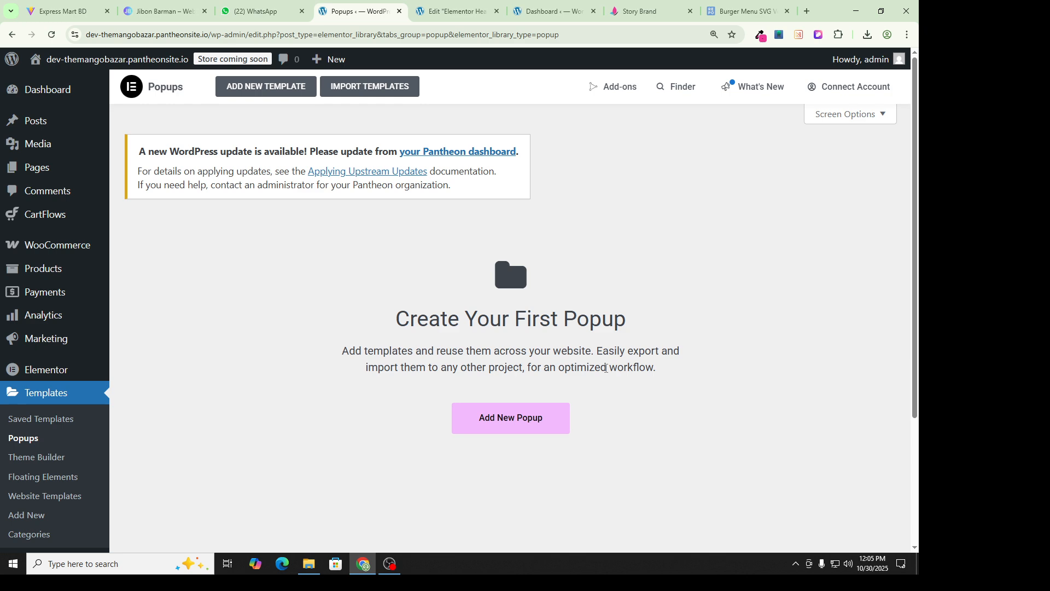
click(487, 422)
click(516, 300)
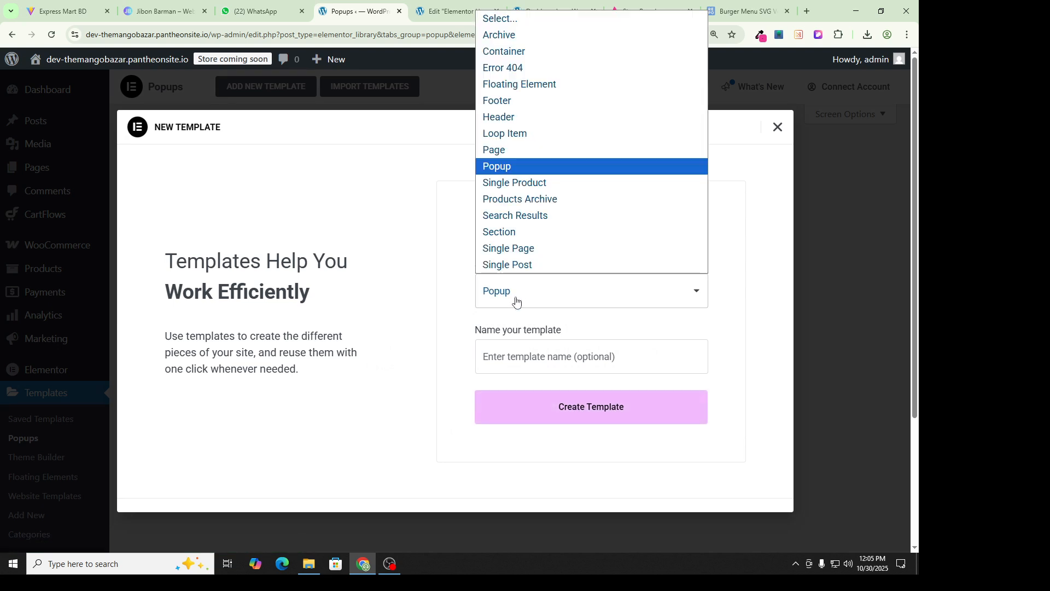
click(434, 258)
click(525, 365)
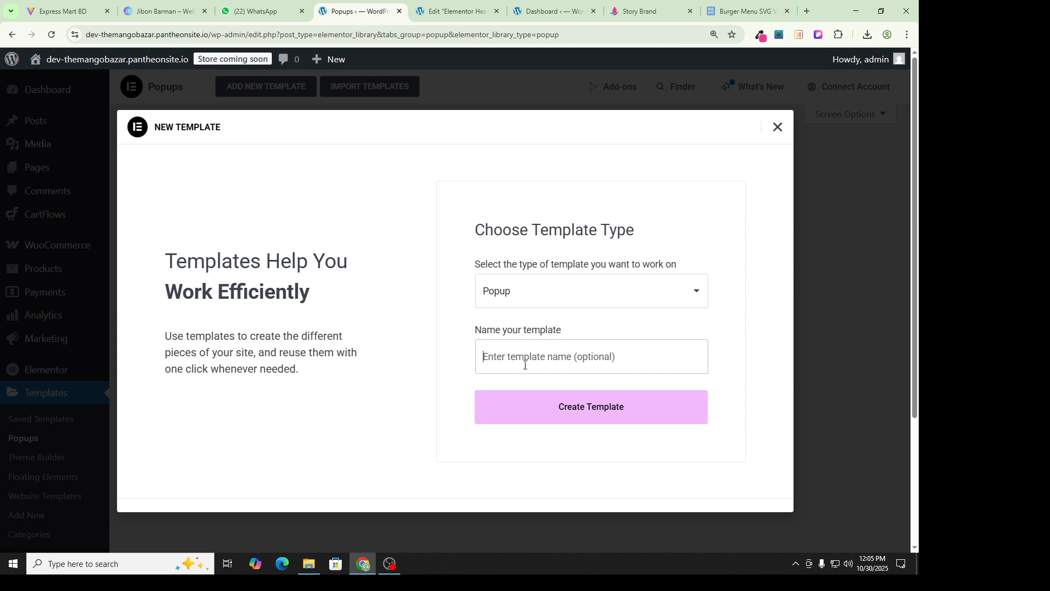
text(Left)
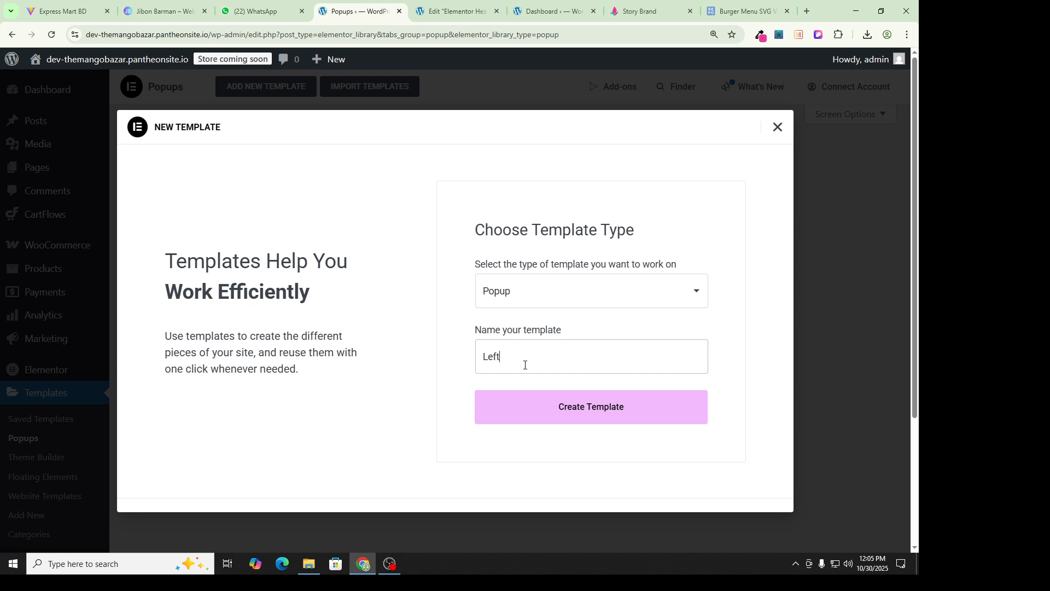
text( Menu Popup)
click(651, 417)
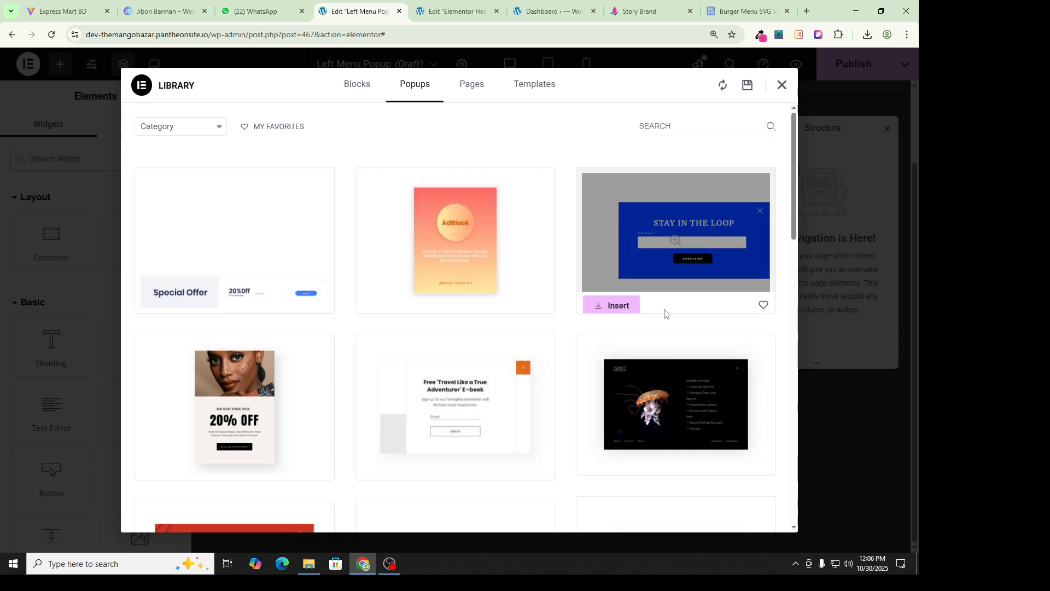
Dismiss the ready-made popup library and set the popup's horizontal position to left.
scroll(609, 368, down, 10)
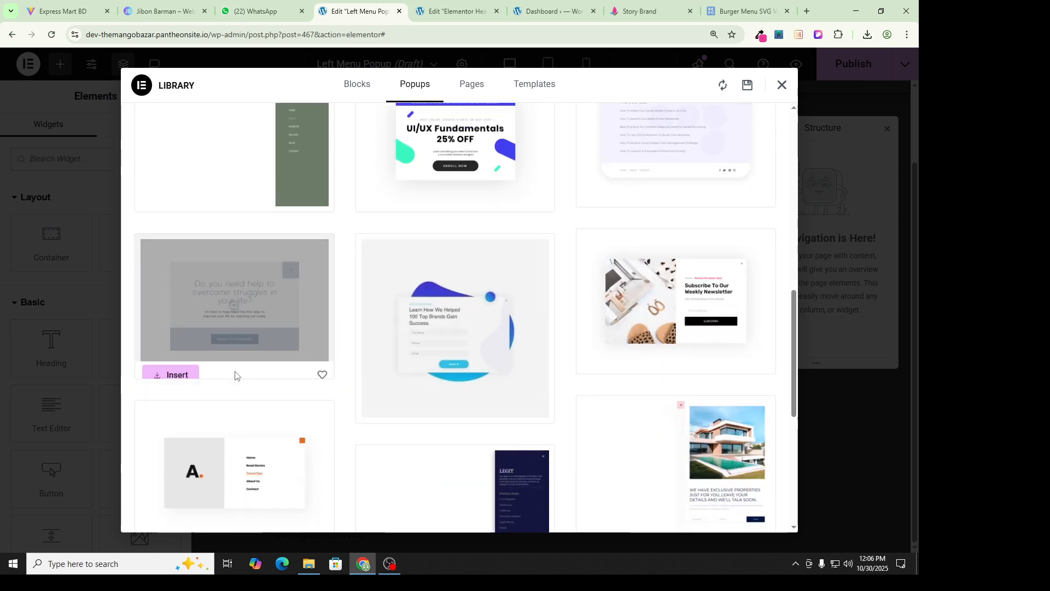
scroll(320, 383, up, 3)
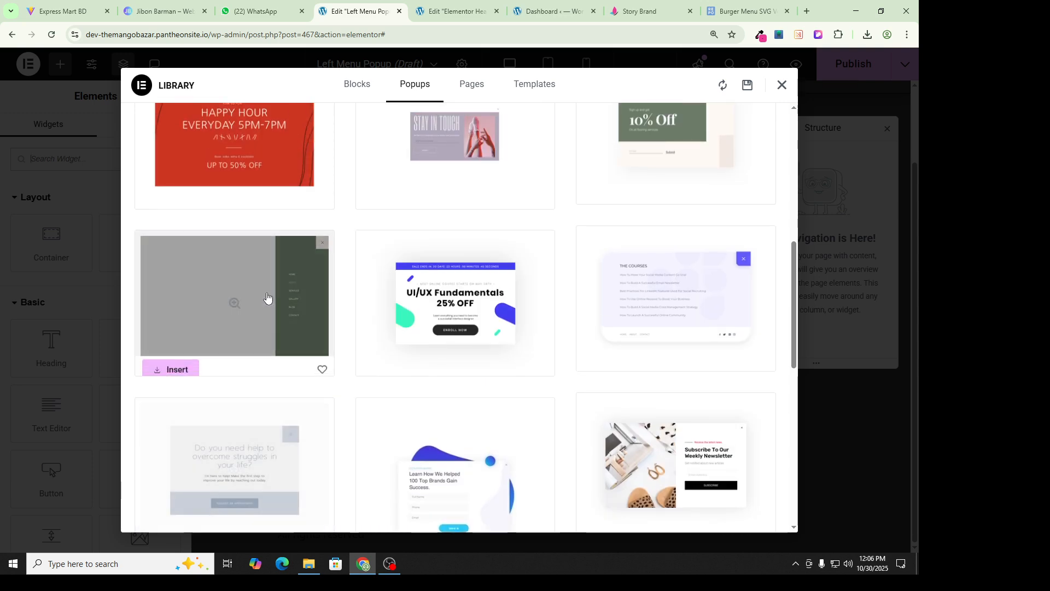
click(782, 85)
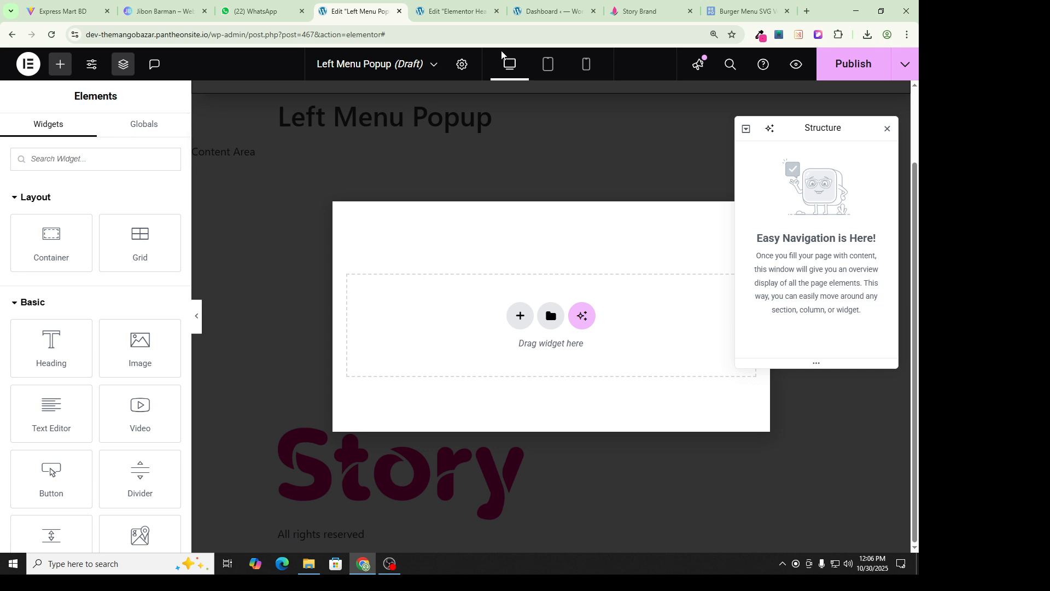
click(462, 63)
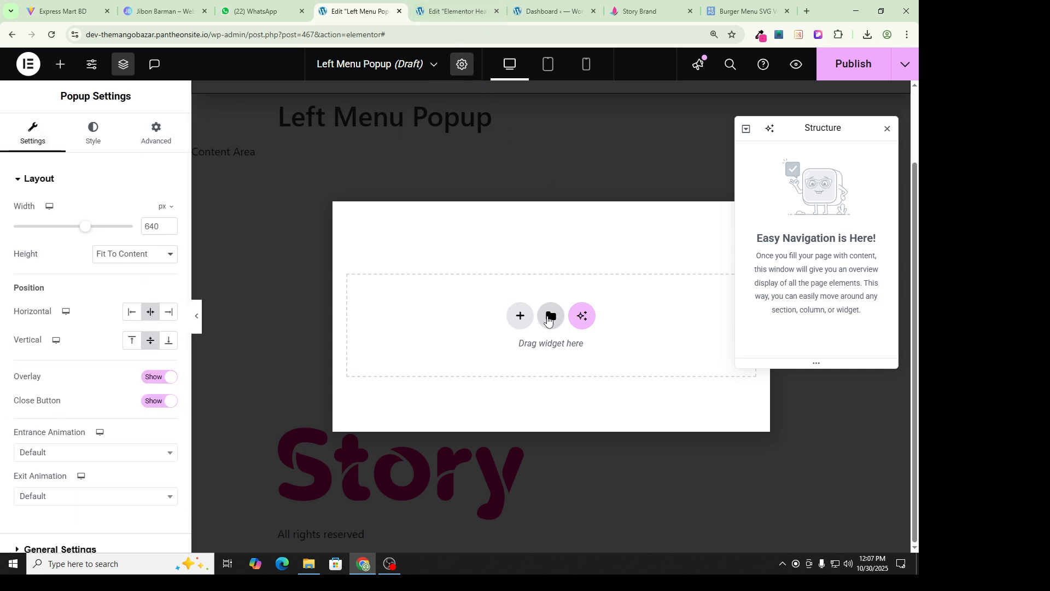
click(131, 319)
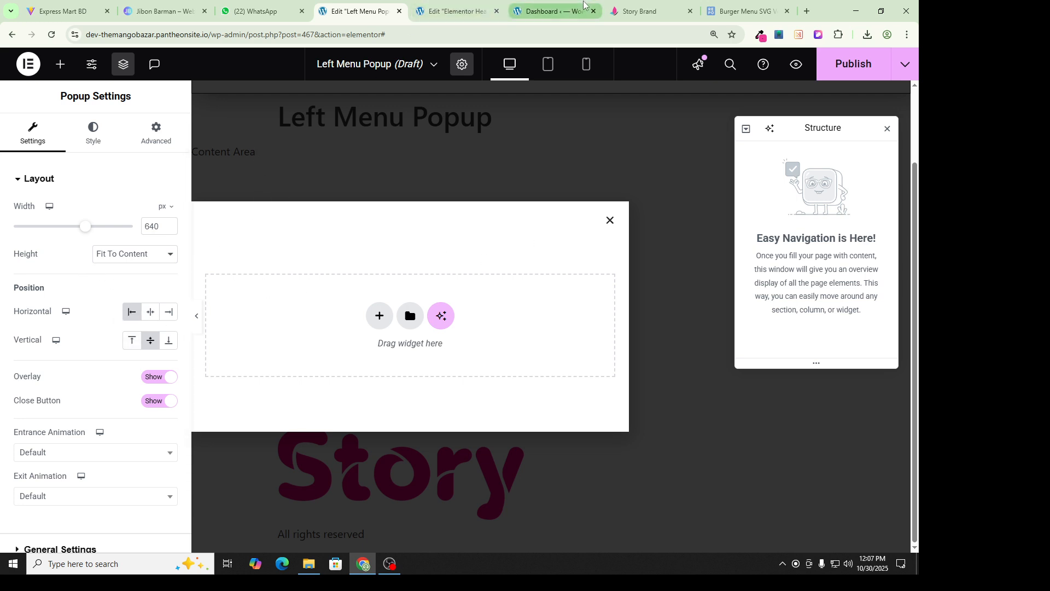
Check the size and placement of the slide-in menu on the Story Brand site, then return to the popup editor.
click(620, 12)
click(797, 64)
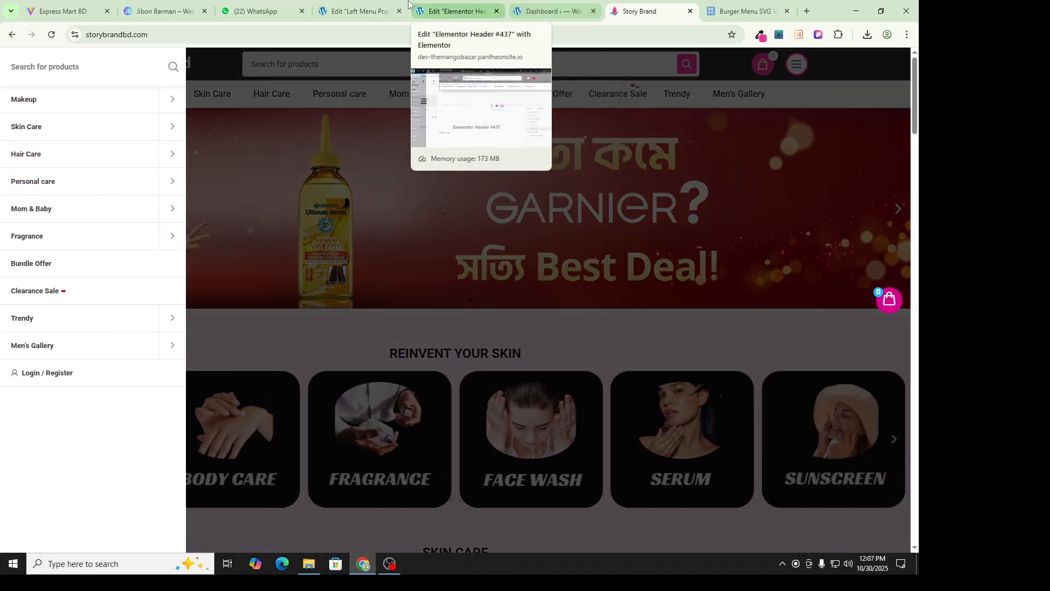
click(355, 11)
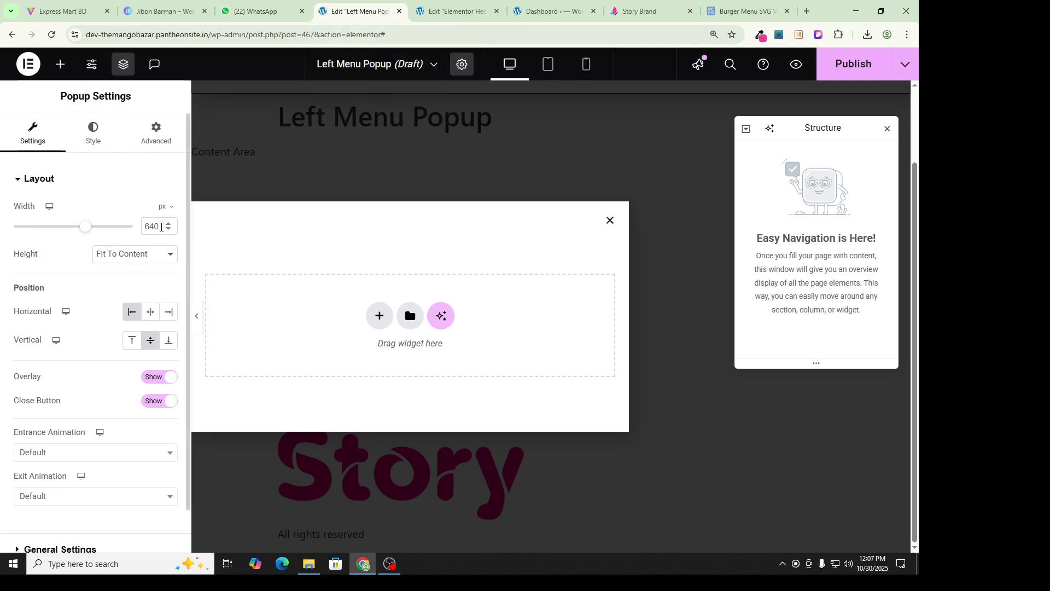
Set the popup's width to 314 px and its height to Fit To Screen.
drag(85, 227, 43, 236)
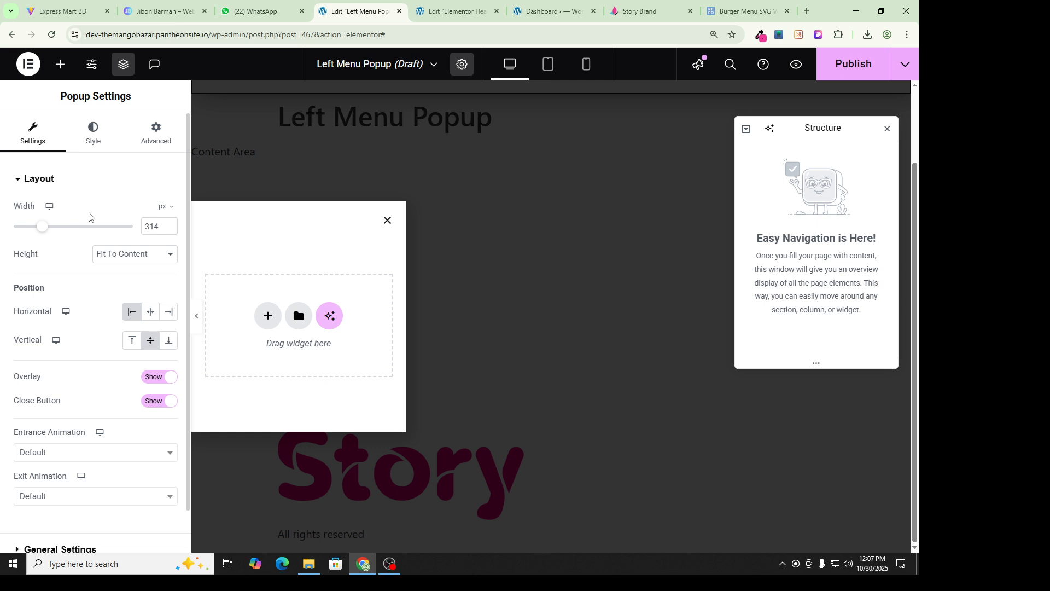
click(131, 257)
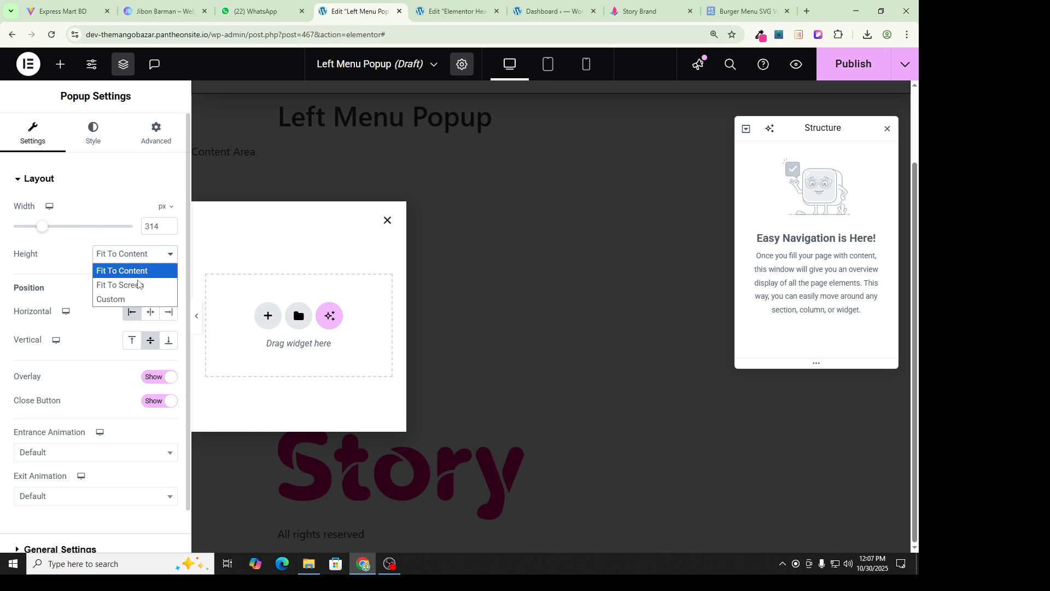
click(125, 285)
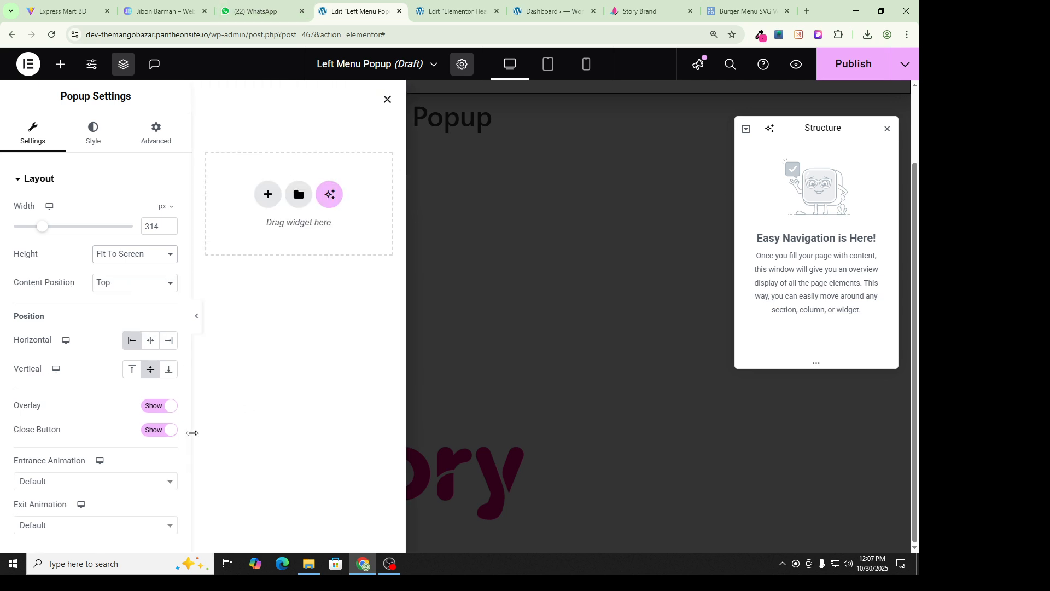
scroll(386, 332, up, 2)
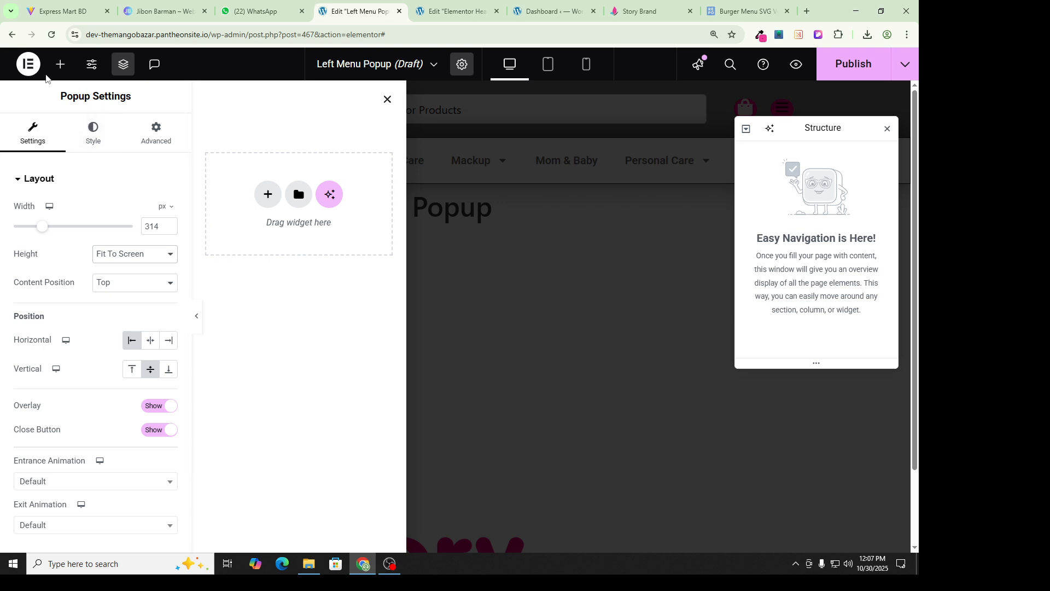
Add a container to the popup and set its minimum height to 100 vh.
click(57, 69)
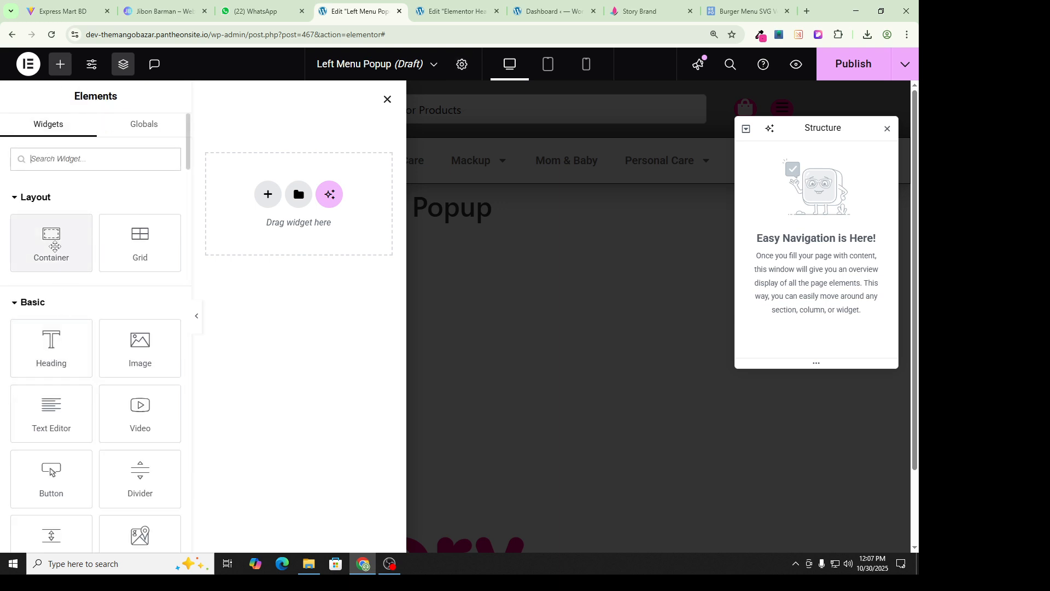
drag(51, 243, 267, 213)
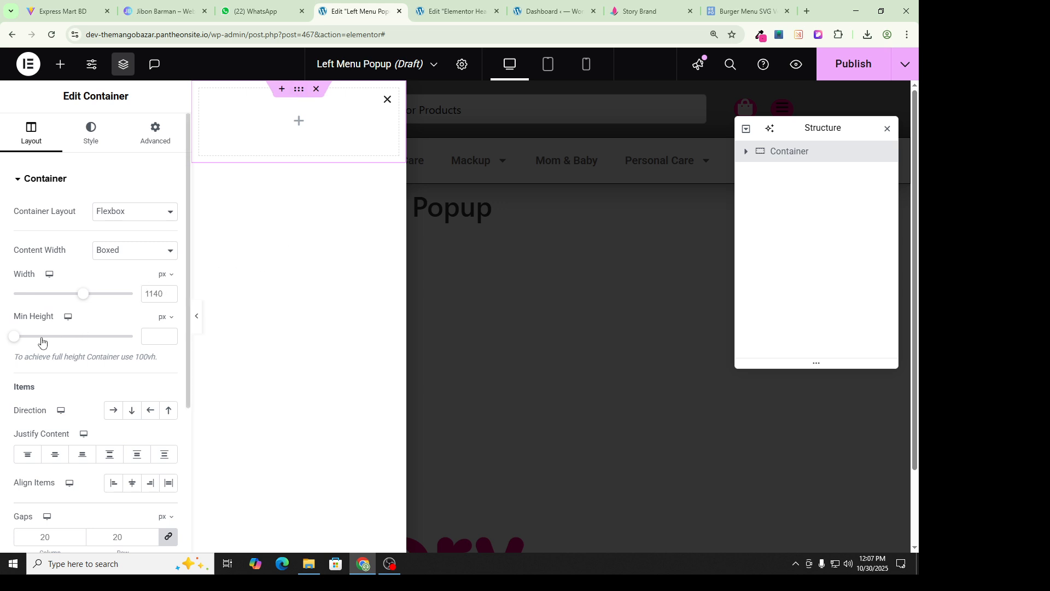
drag(16, 338, 66, 339)
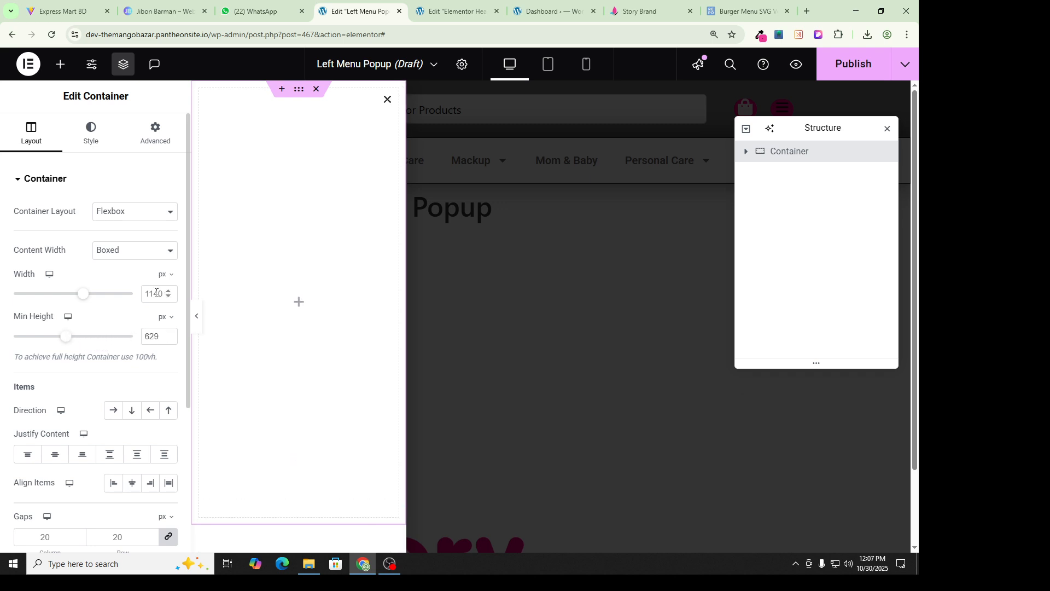
click(169, 281)
click(165, 317)
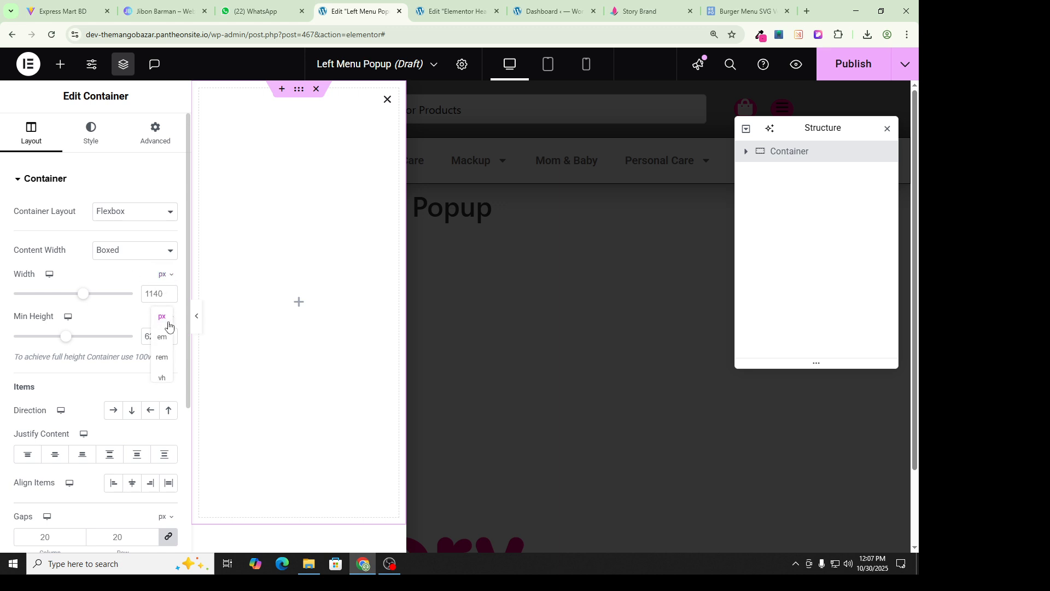
click(162, 379)
drag(158, 341, 134, 340)
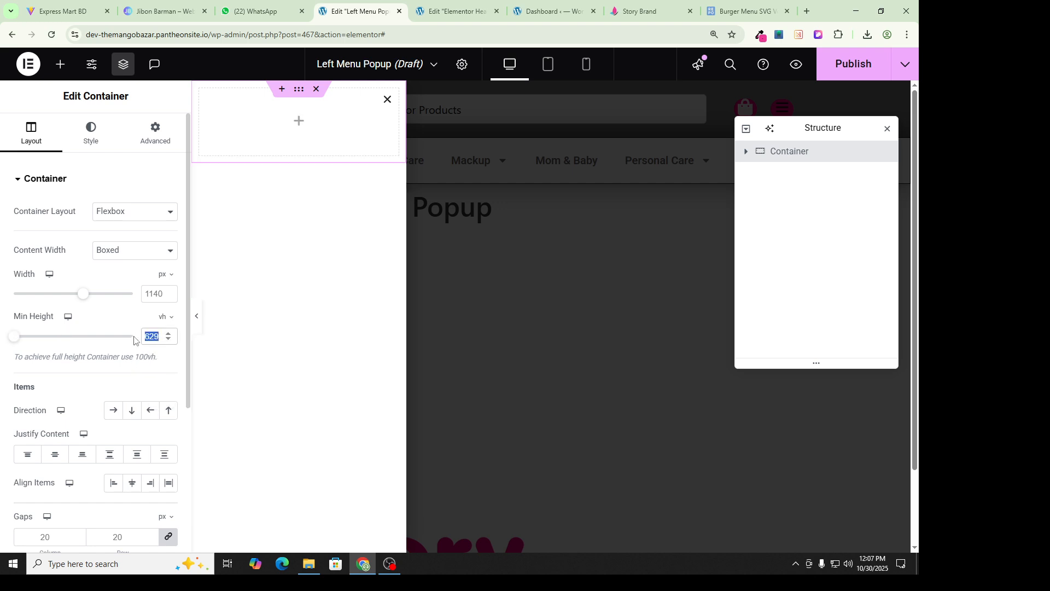
text(100)
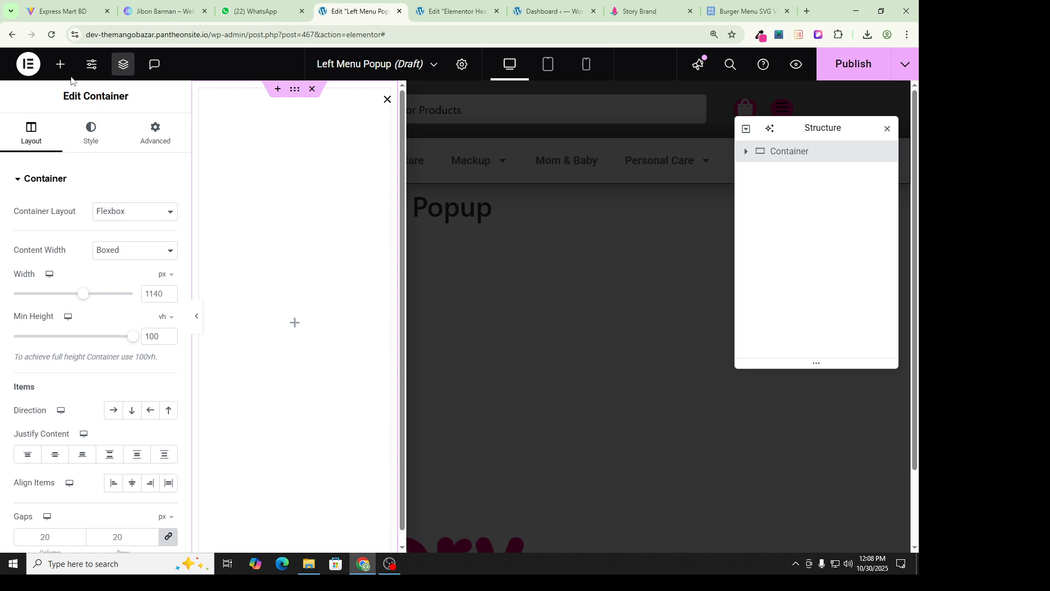
Add a WordPress Menu widget to the popup's container.
click(60, 64)
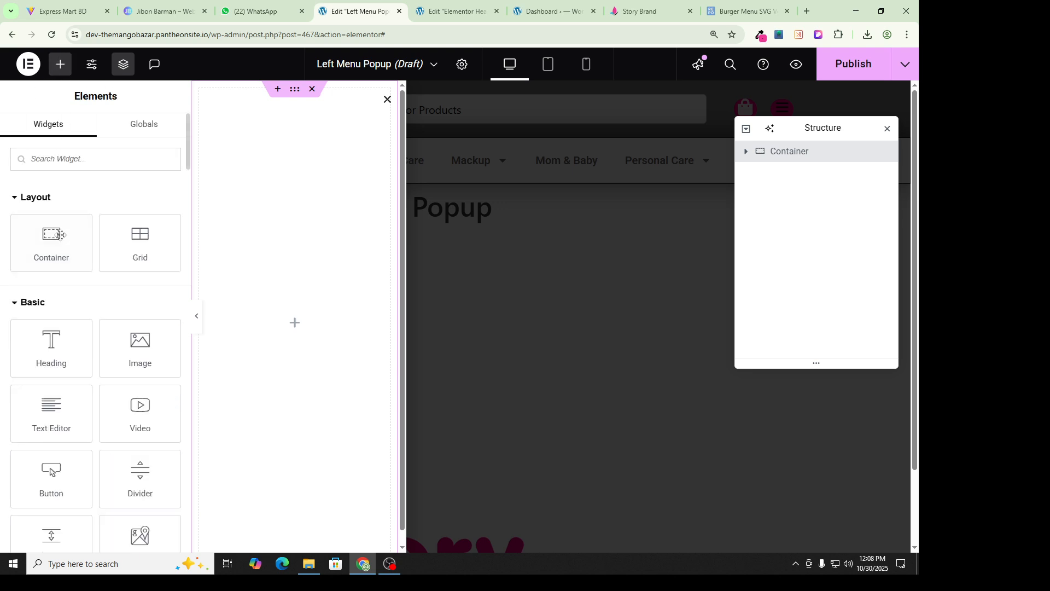
text(word)
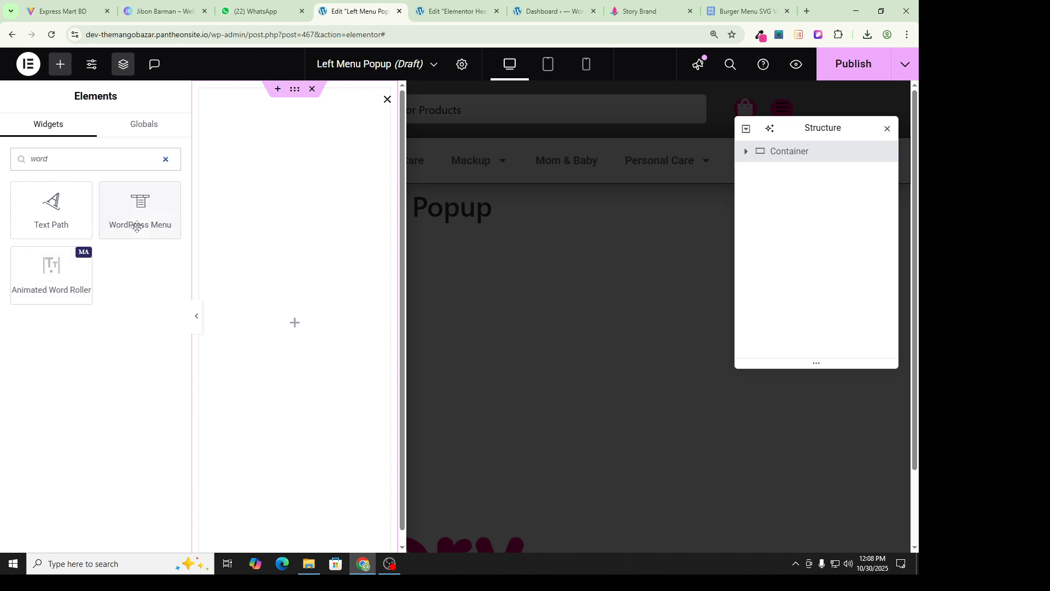
drag(137, 224, 280, 218)
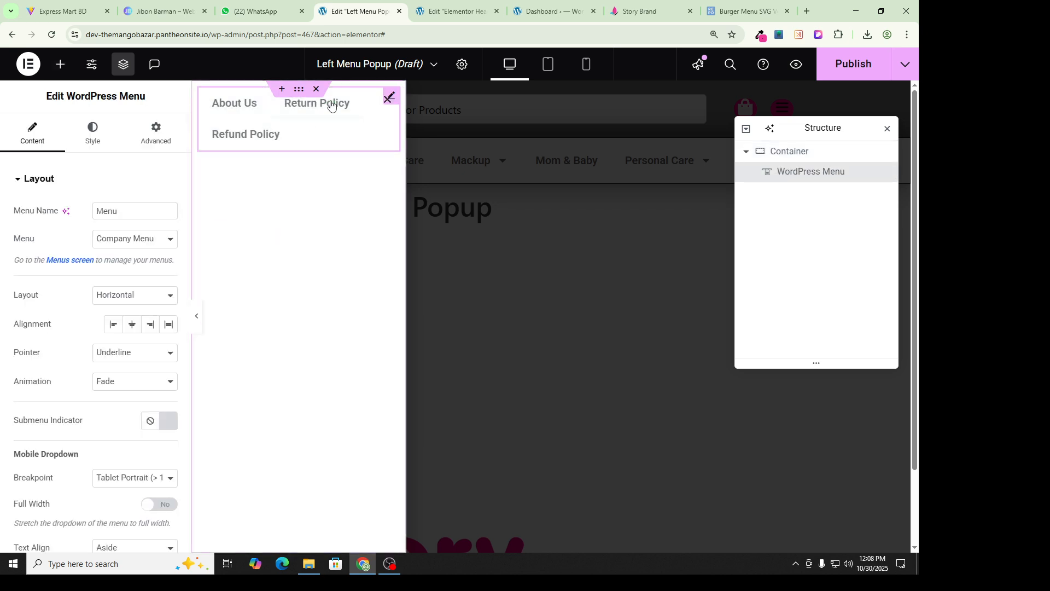
Assign the Header Menu to the WordPress Menu widget and set its layout to Vertical.
click(148, 238)
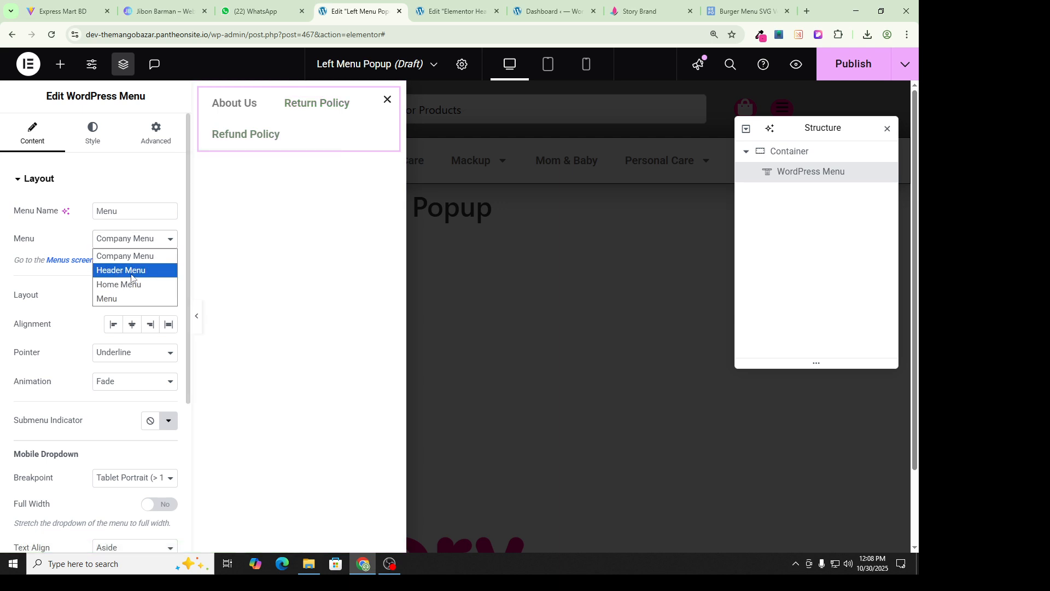
click(128, 270)
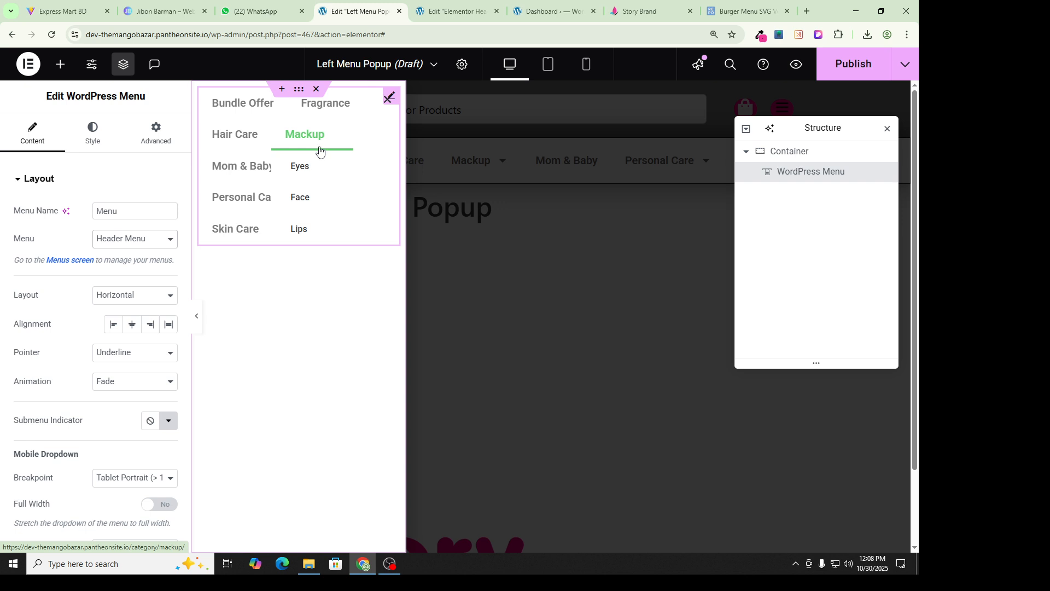
click(116, 299)
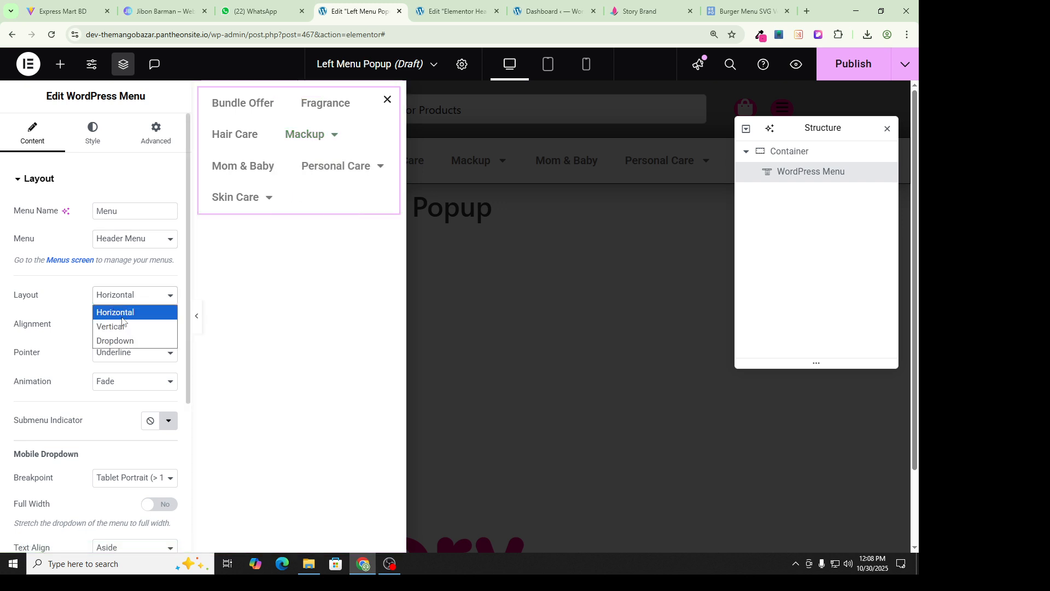
click(119, 326)
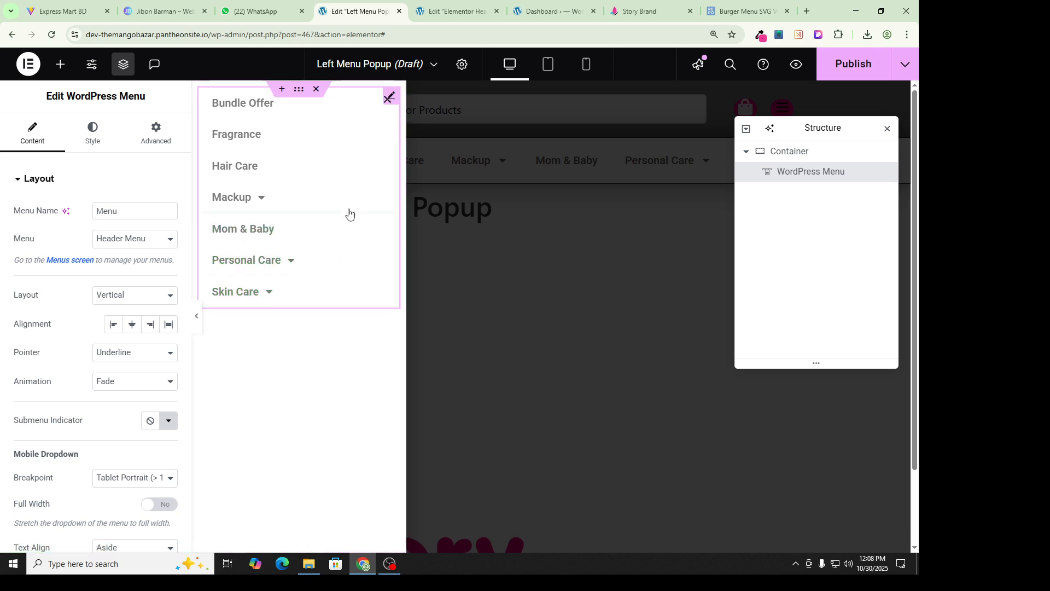
Try the menu's Dropdown layout by expanding and collapsing its hamburger toggle, and return the layout to Vertical.
click(160, 296)
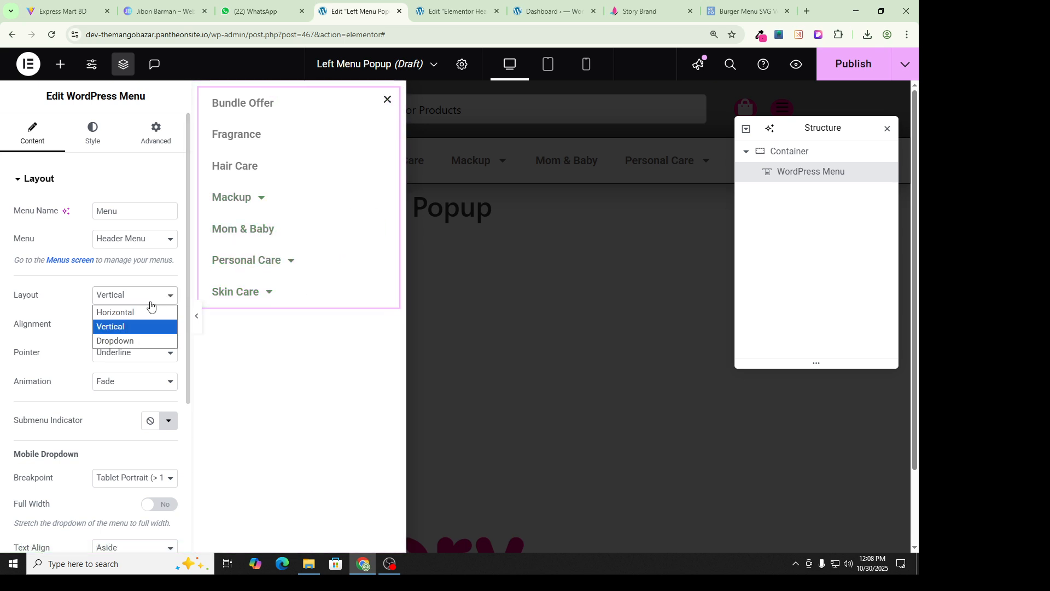
click(143, 340)
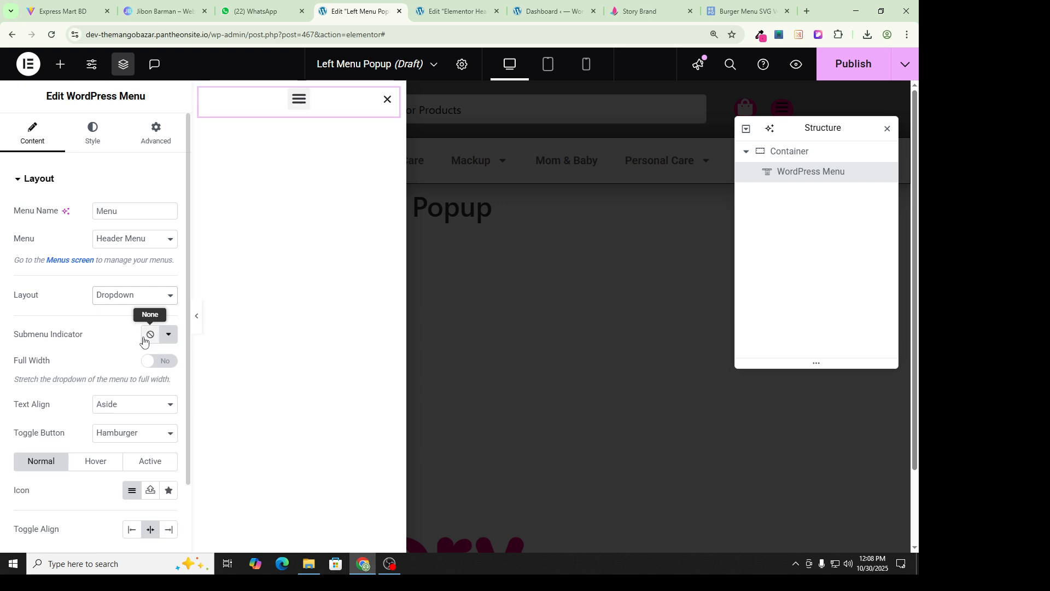
click(300, 107)
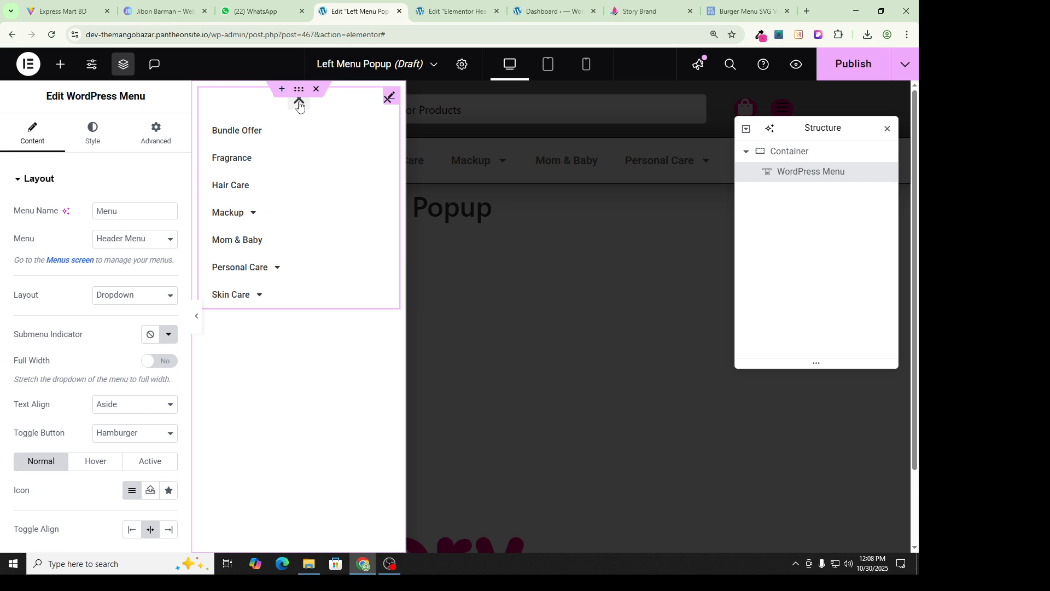
click(300, 107)
click(300, 108)
click(299, 106)
click(299, 107)
click(299, 106)
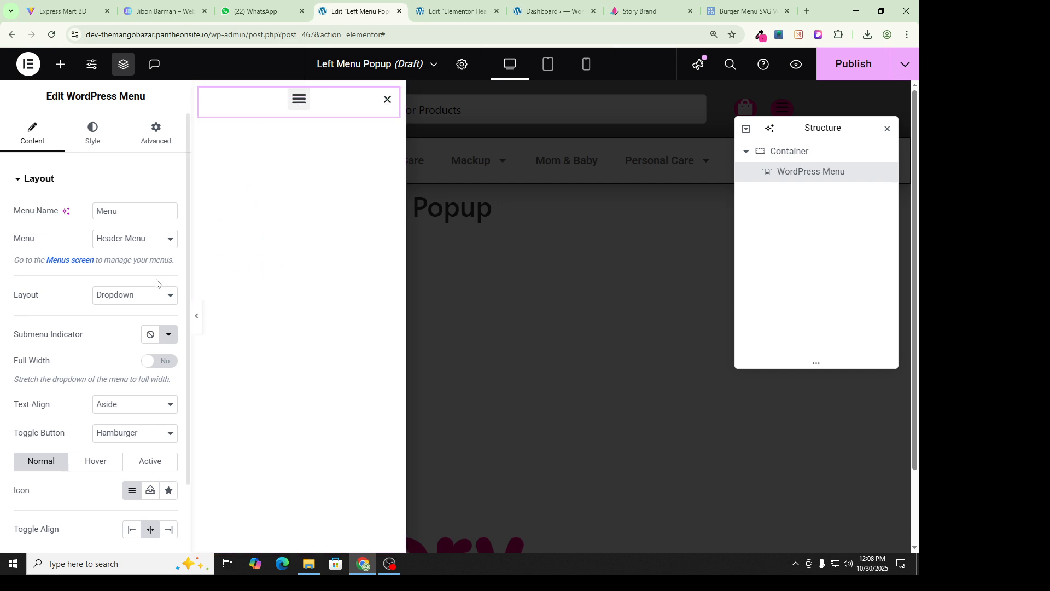
click(127, 243)
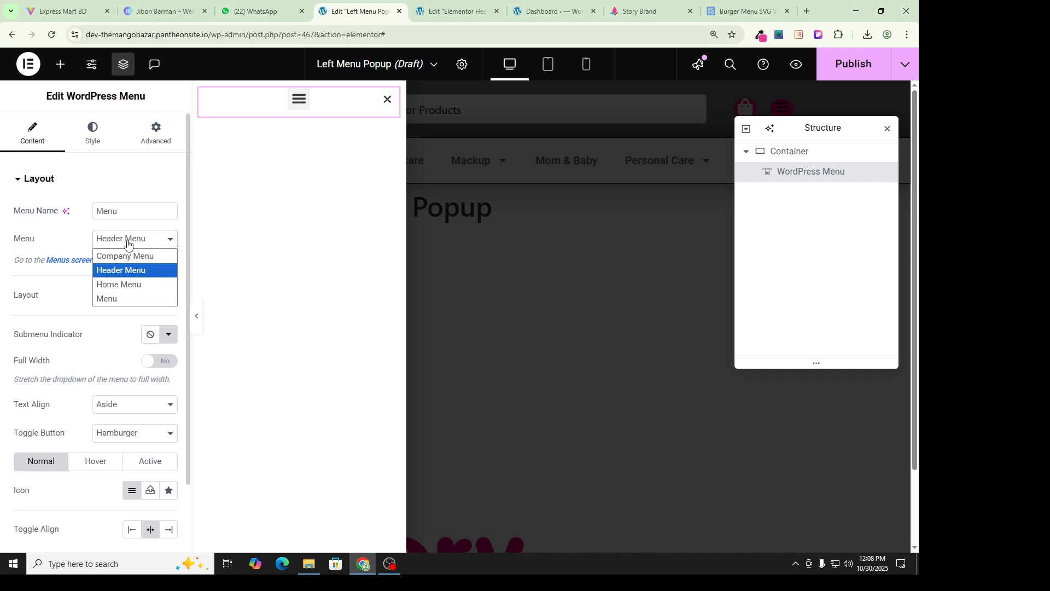
click(84, 241)
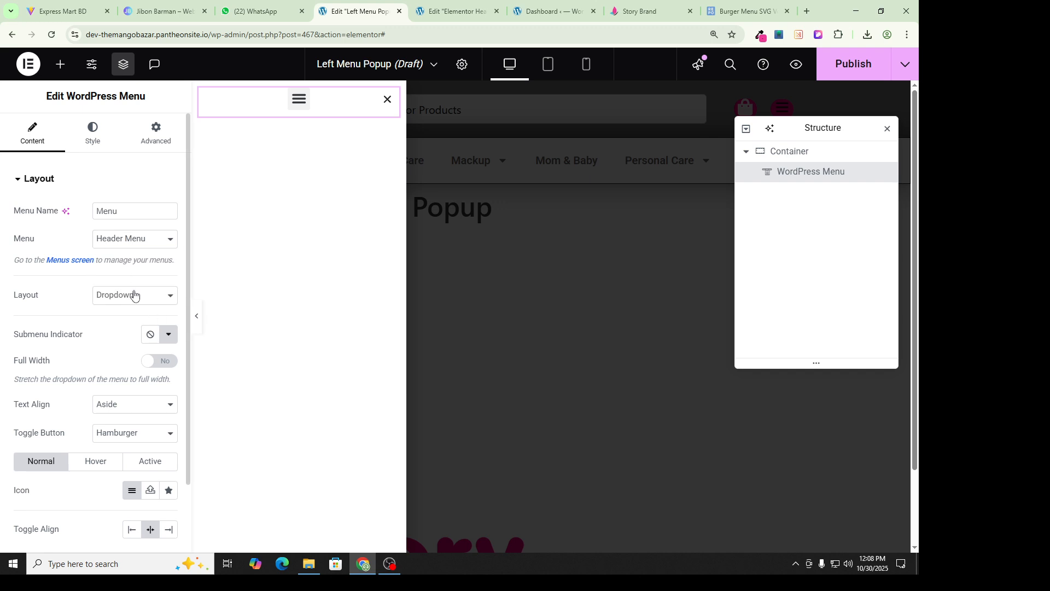
click(134, 295)
click(141, 327)
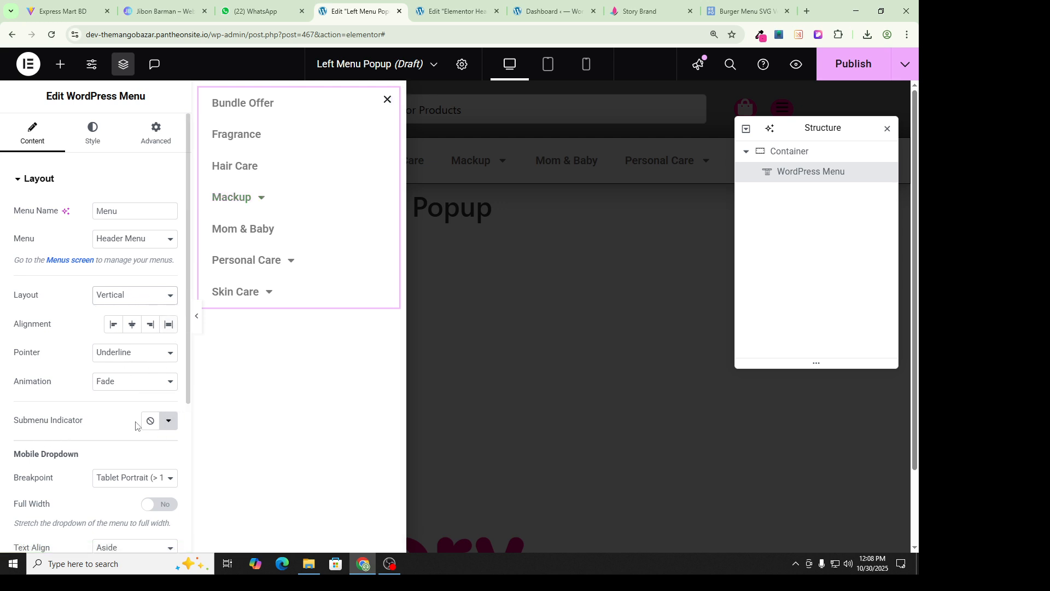
Open the icon library for the submenu indicator and search the recommended icons for a right-pointing arrow.
click(167, 421)
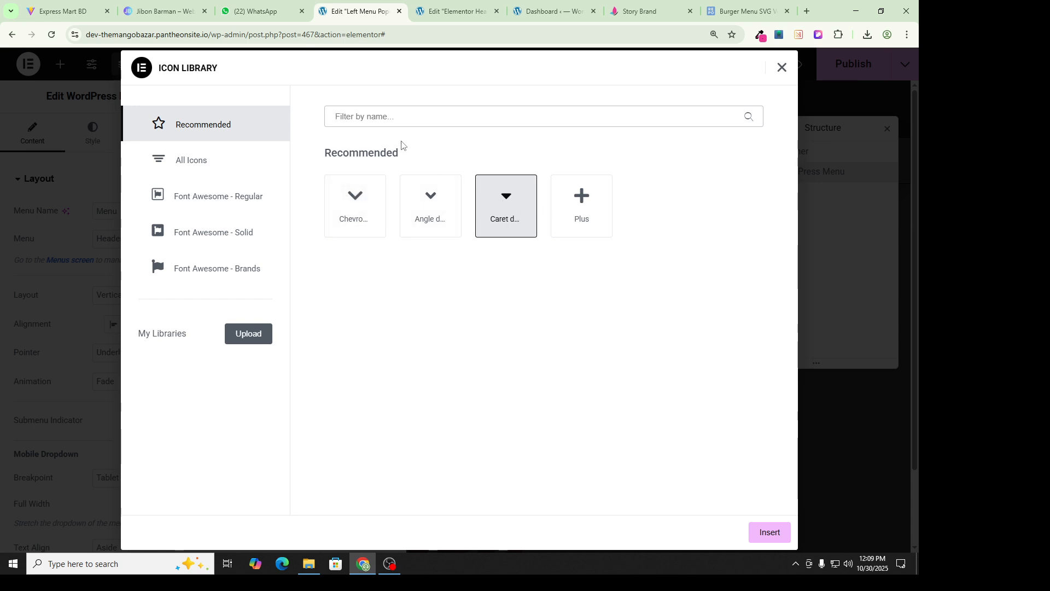
text(che)
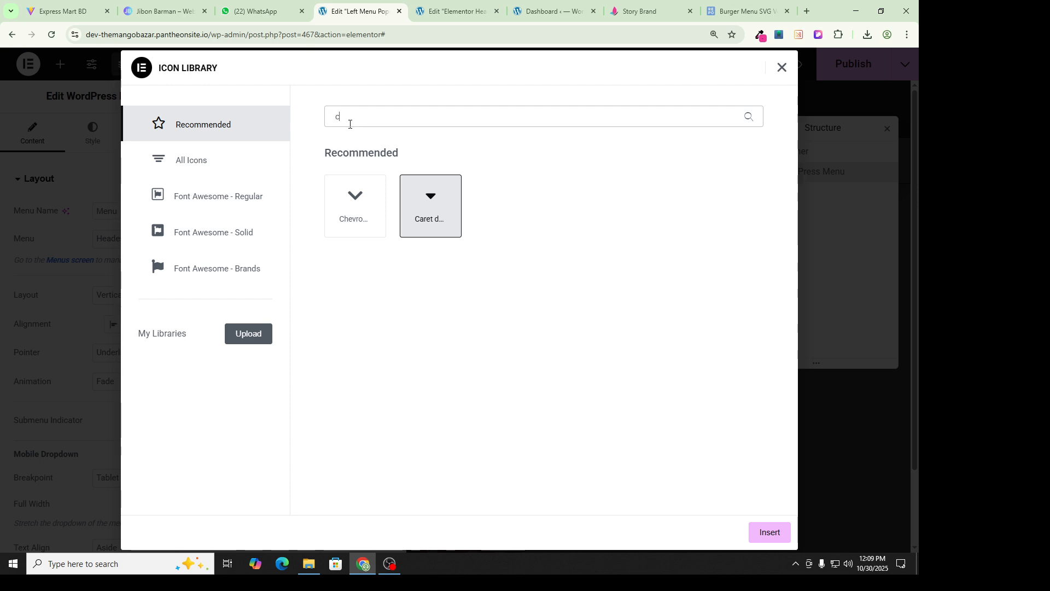
key(BackSpace)
key(BackSpace)
key(BackSpace)
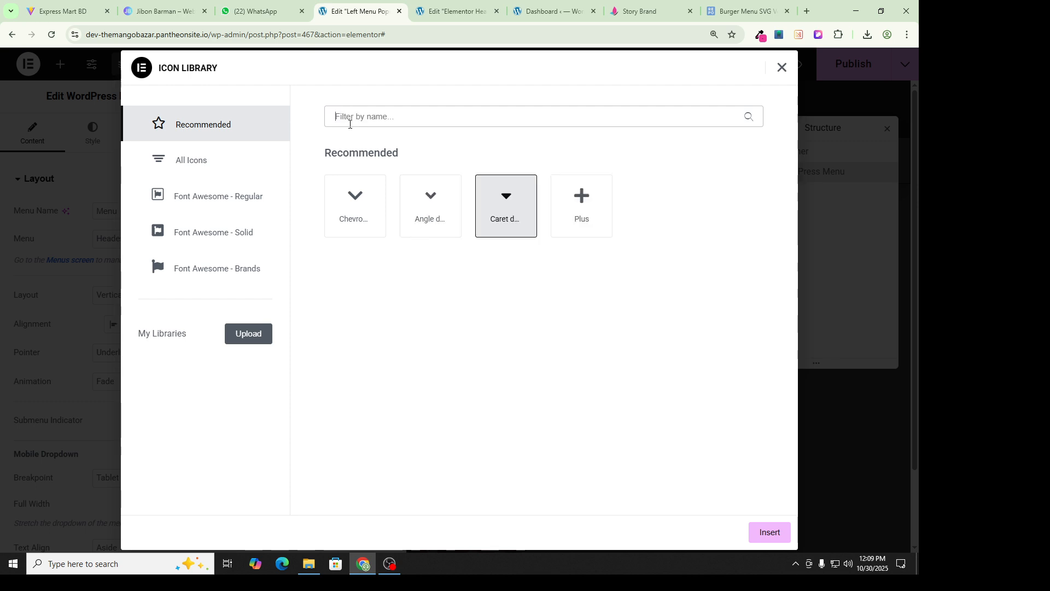
text(rig)
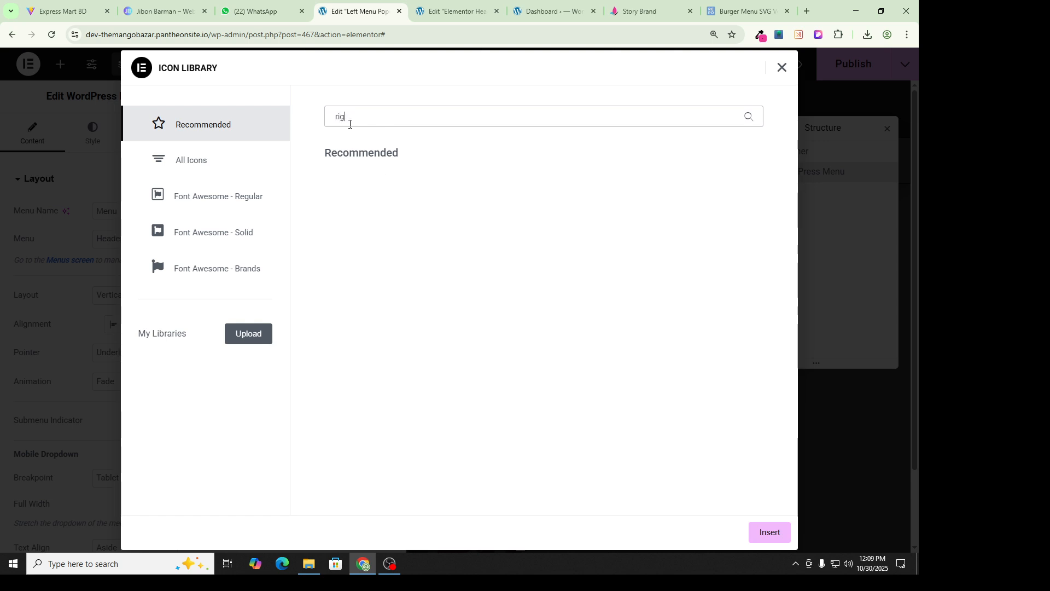
key(BackSpace)
key(BackSpace)
key(BackSpace)
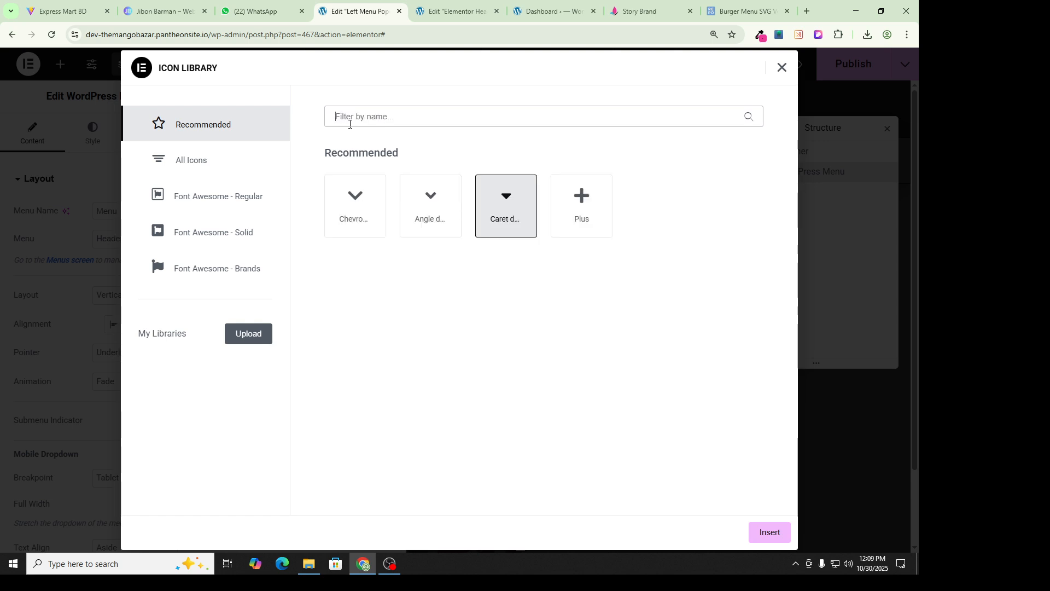
text(n)
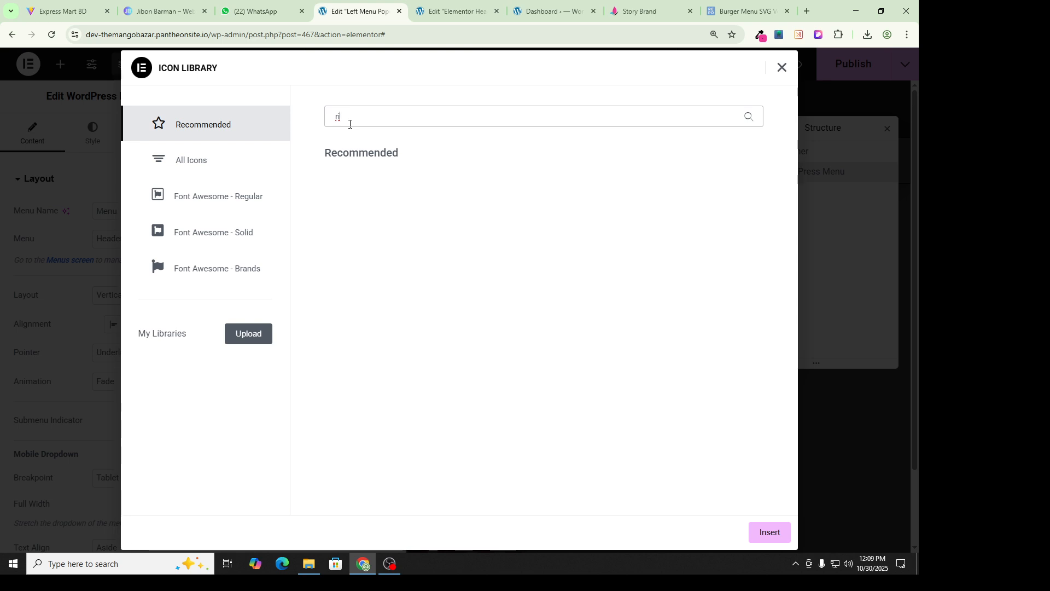
key(BackSpace)
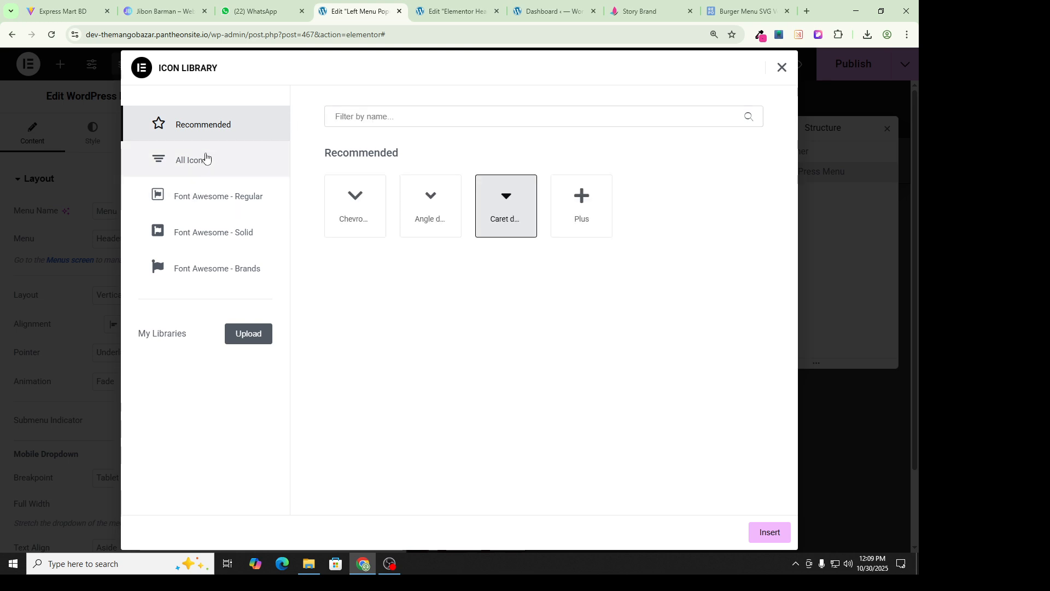
Search all icons for "right" and insert Chevron right as the submenu indicator.
click(206, 158)
click(394, 123)
text(right)
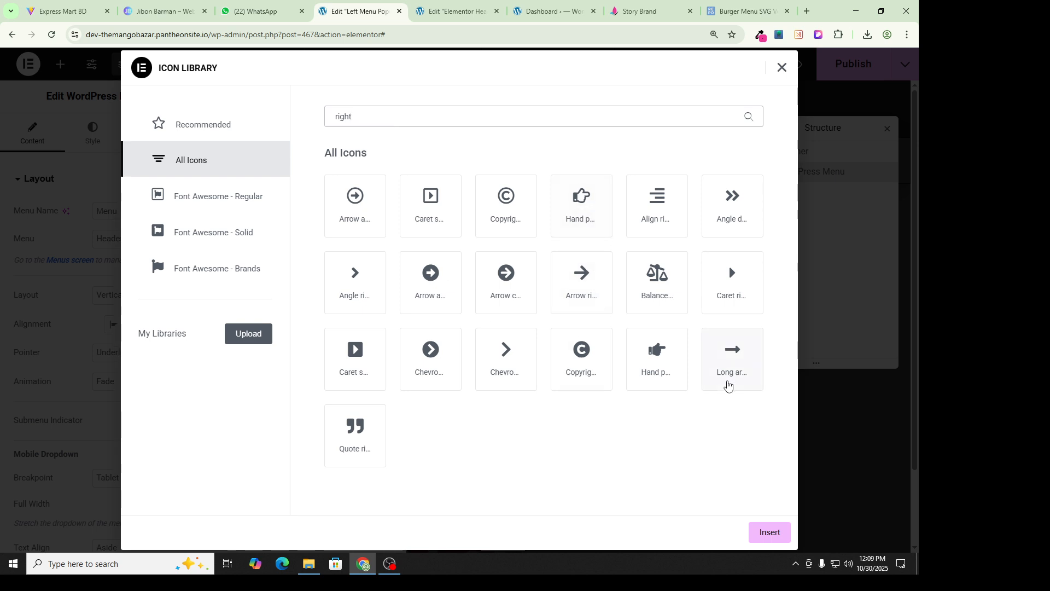
click(736, 286)
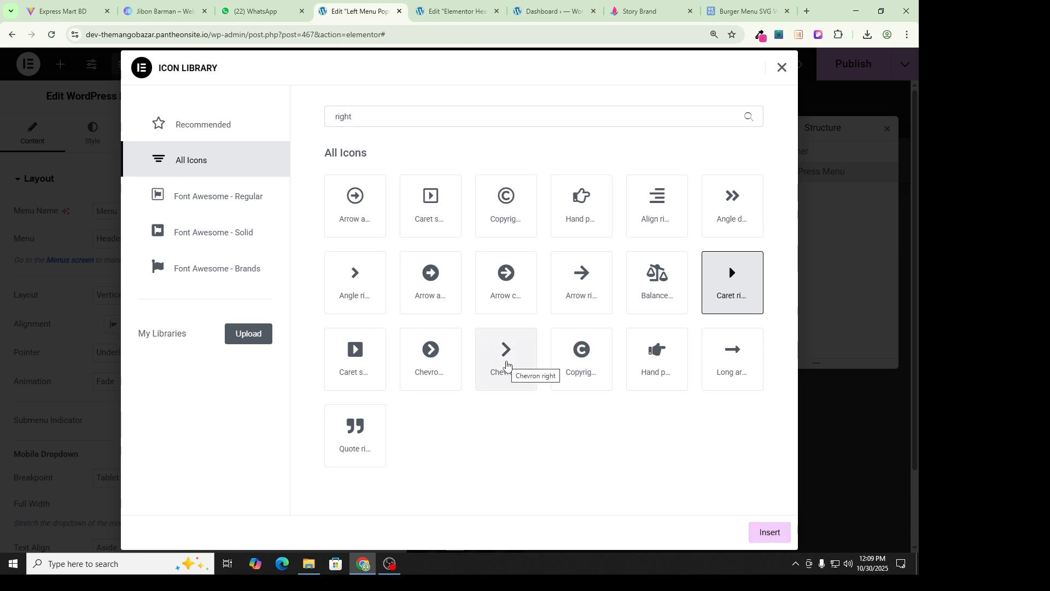
click(506, 364)
click(768, 532)
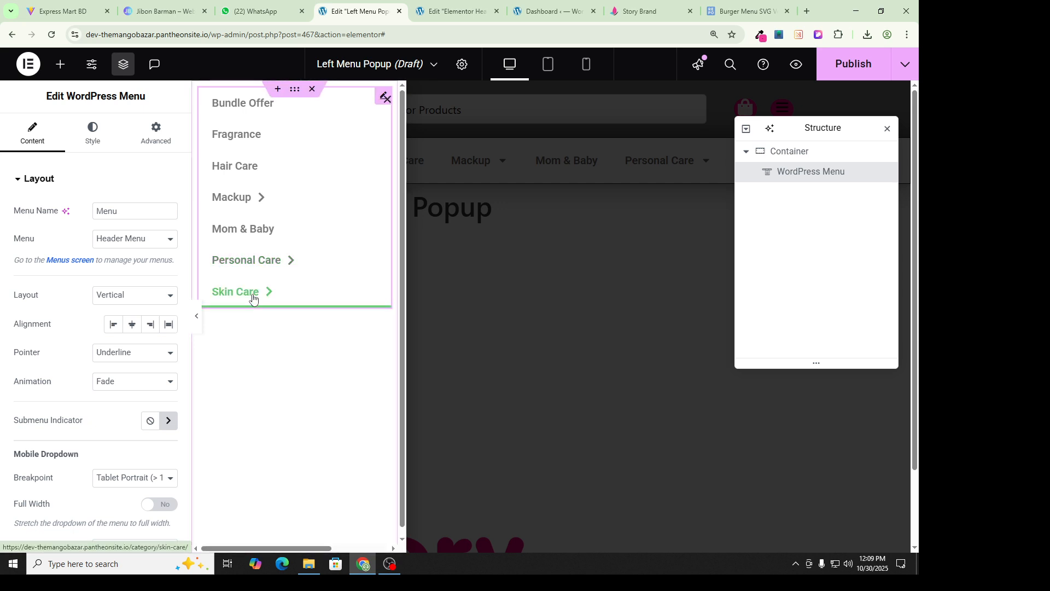
Review the menu's animation and mobile breakpoint options, and try the dropdown's full-width setting, leaving Fade animation selected.
scroll(80, 327, down, 1)
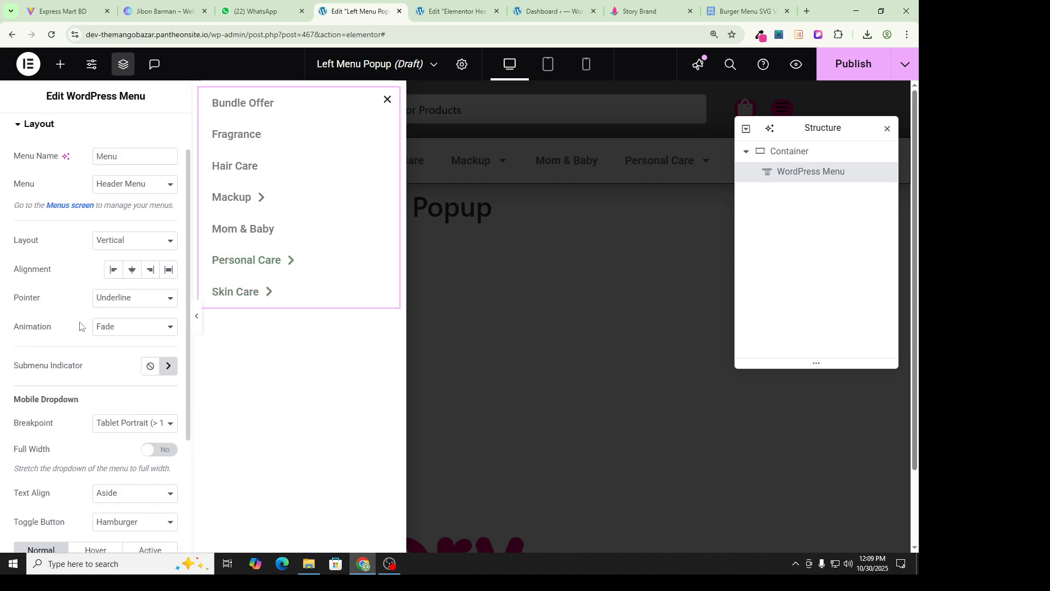
click(127, 330)
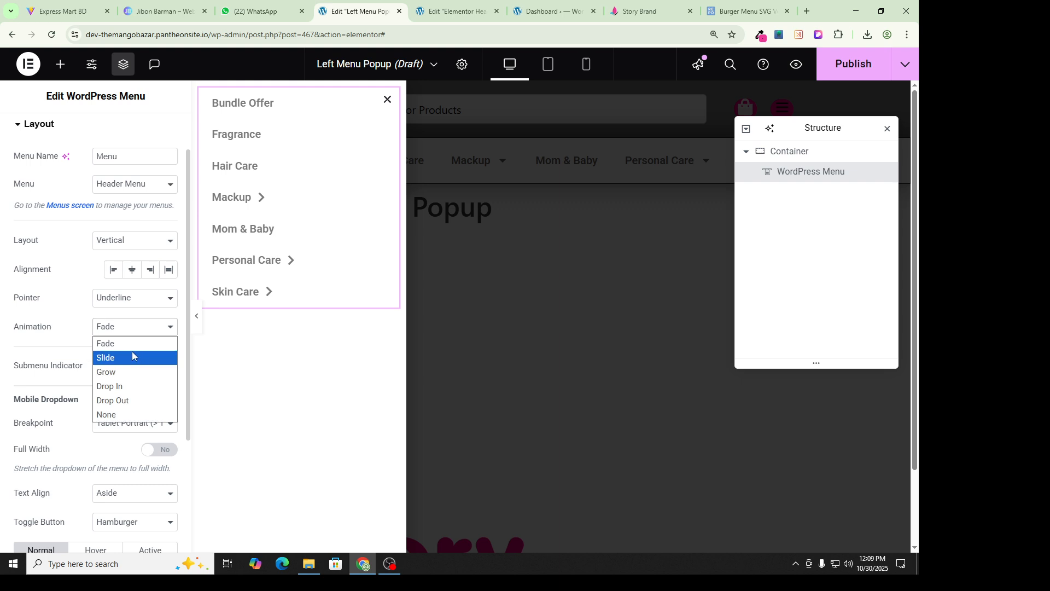
click(117, 348)
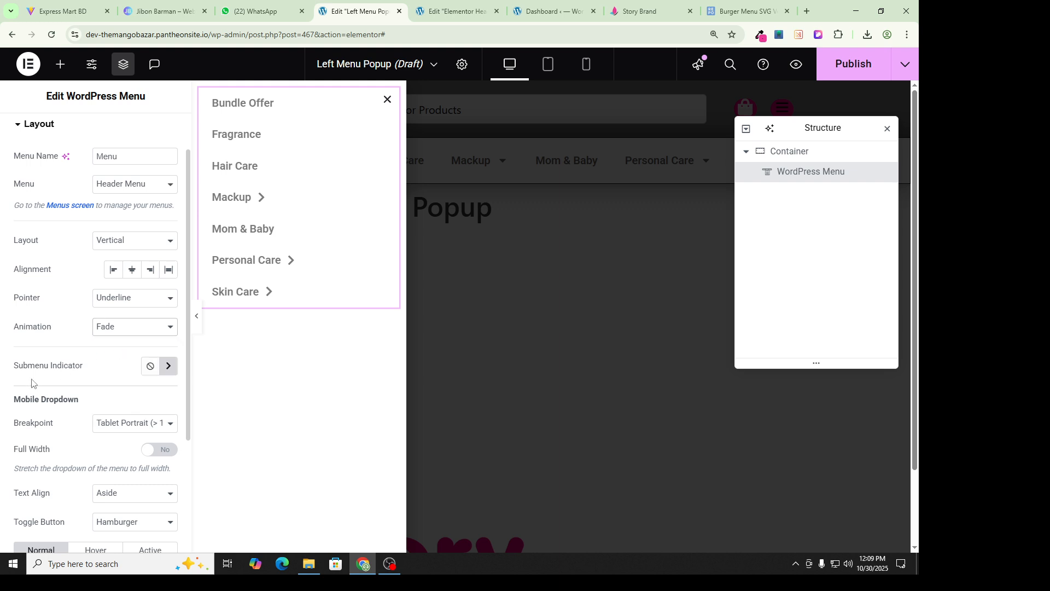
scroll(94, 410, down, 1)
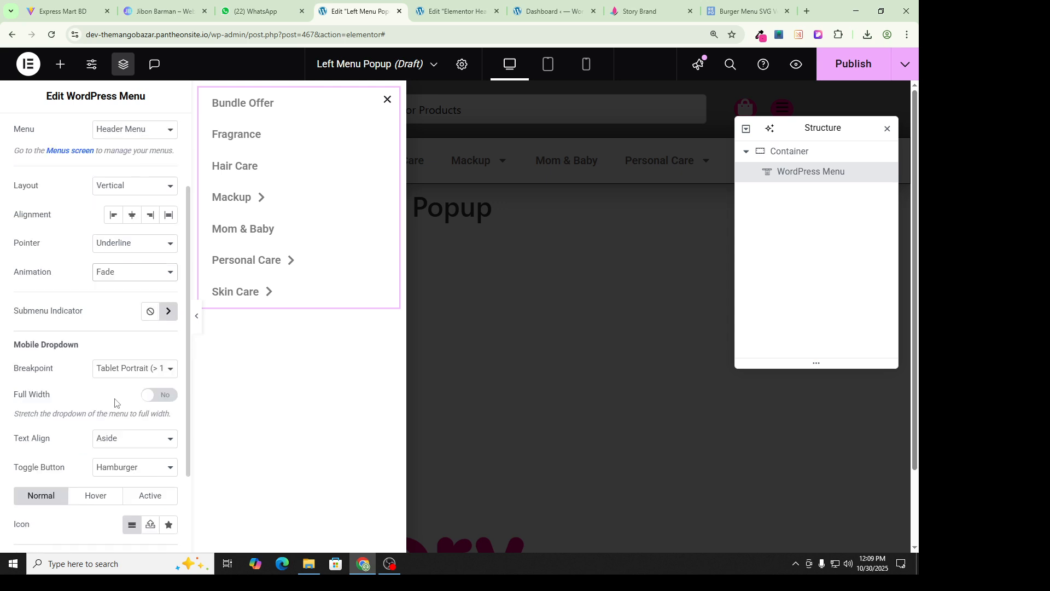
click(133, 368)
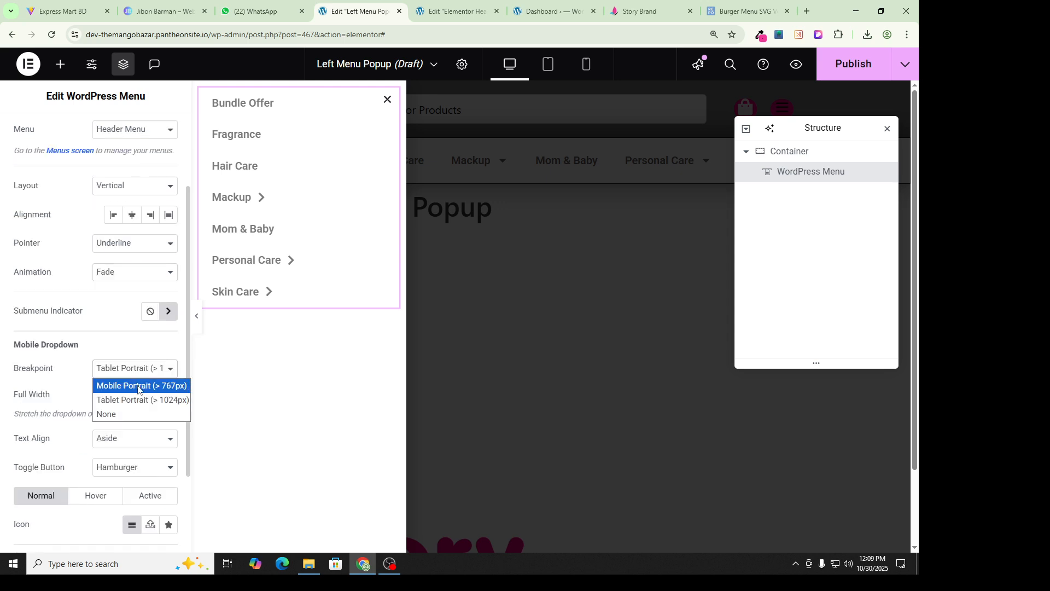
click(107, 341)
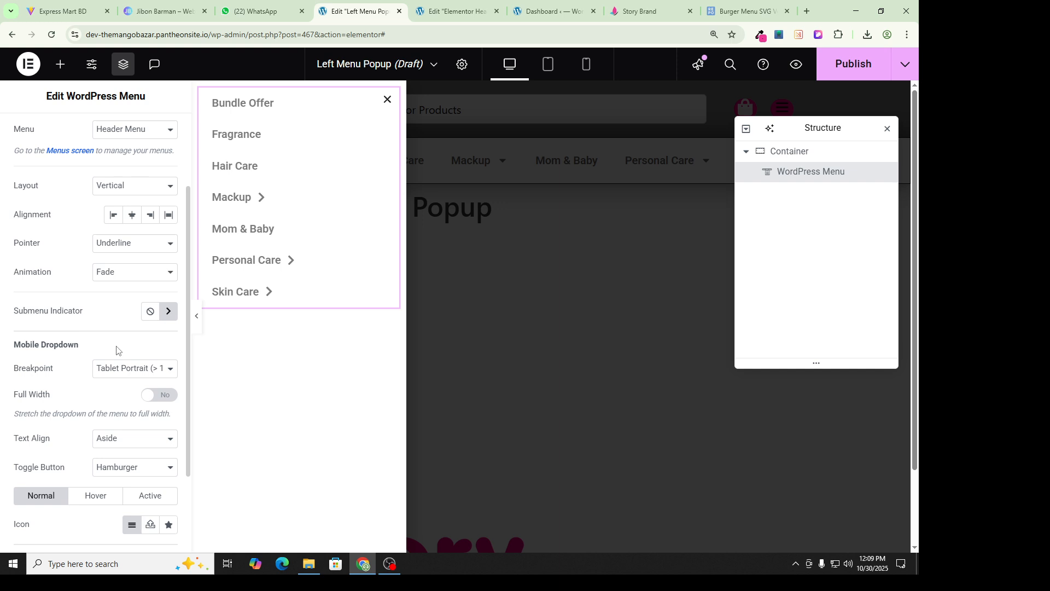
click(149, 396)
click(167, 402)
Set the mobile dropdown's text alignment to Center, keep Hamburger as the toggle button, and align the toggle left.
scroll(93, 436, down, 1)
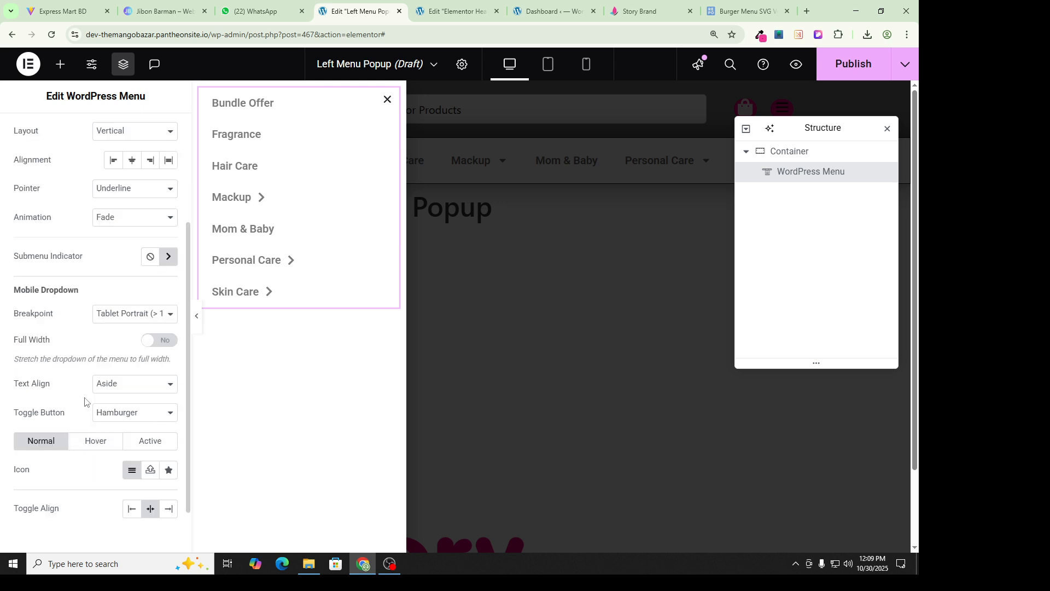
click(111, 386)
click(139, 418)
click(117, 416)
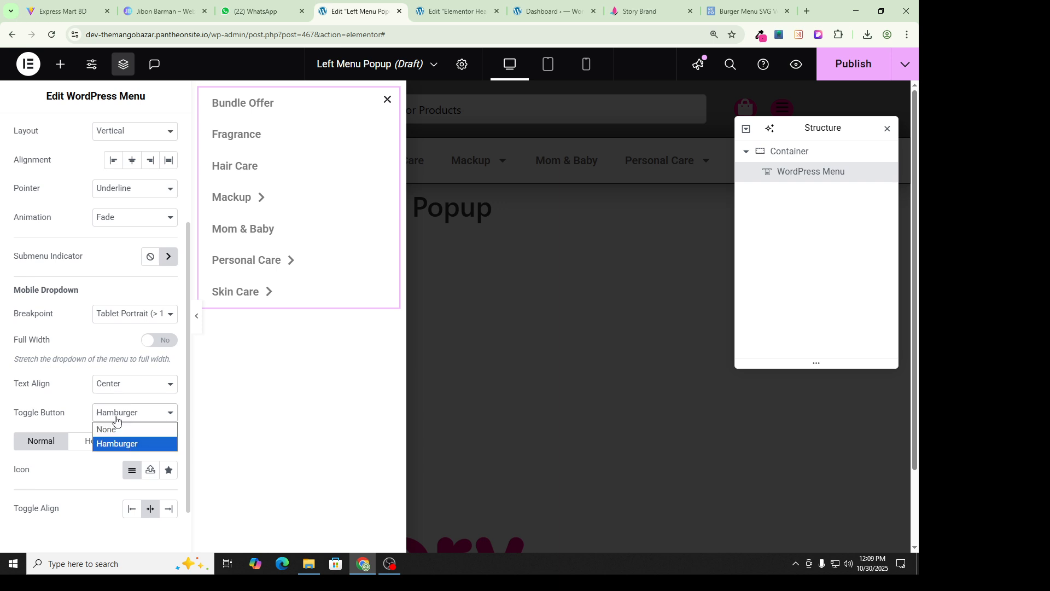
click(140, 448)
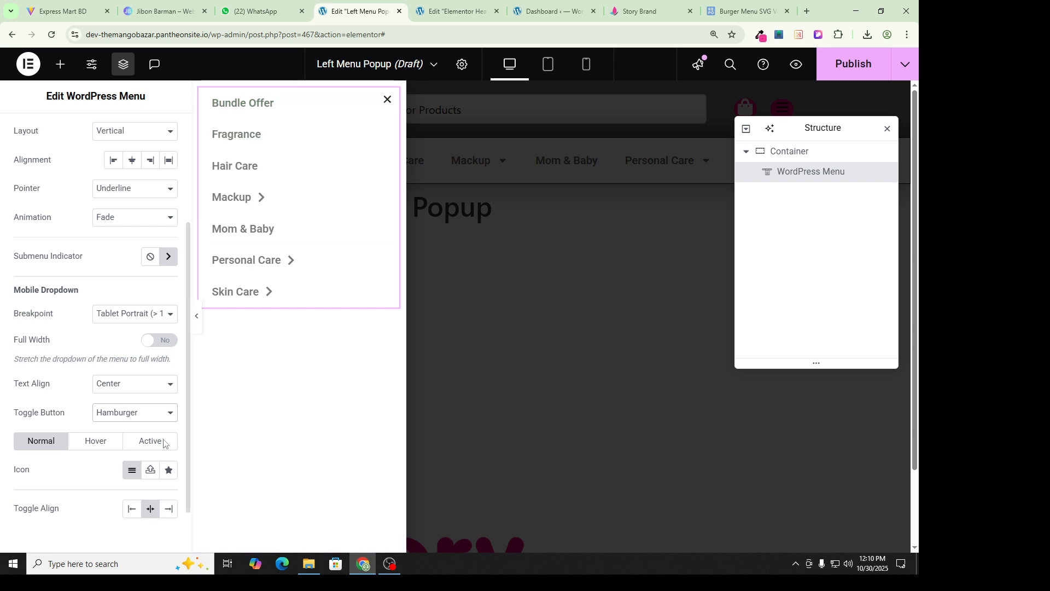
scroll(71, 448, down, 1)
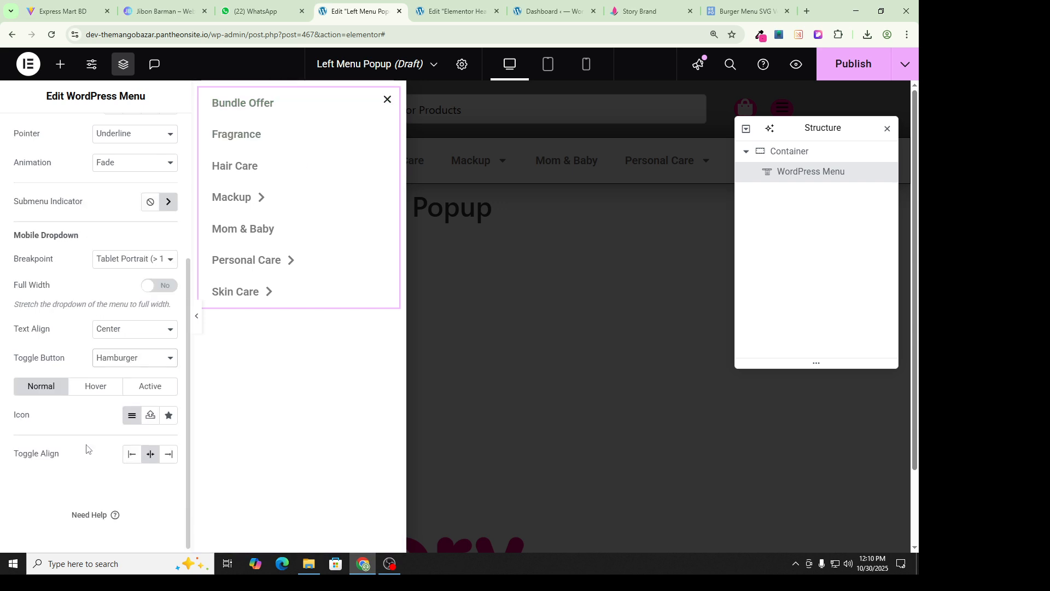
click(132, 451)
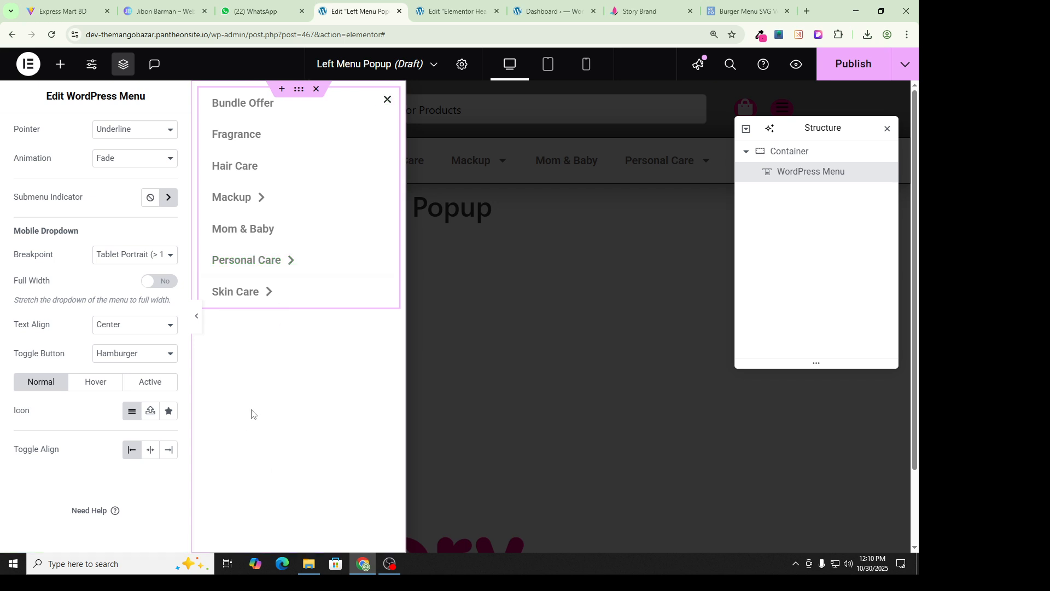
Set the main menu's hover text color to #EE3996.
scroll(118, 371, up, 5)
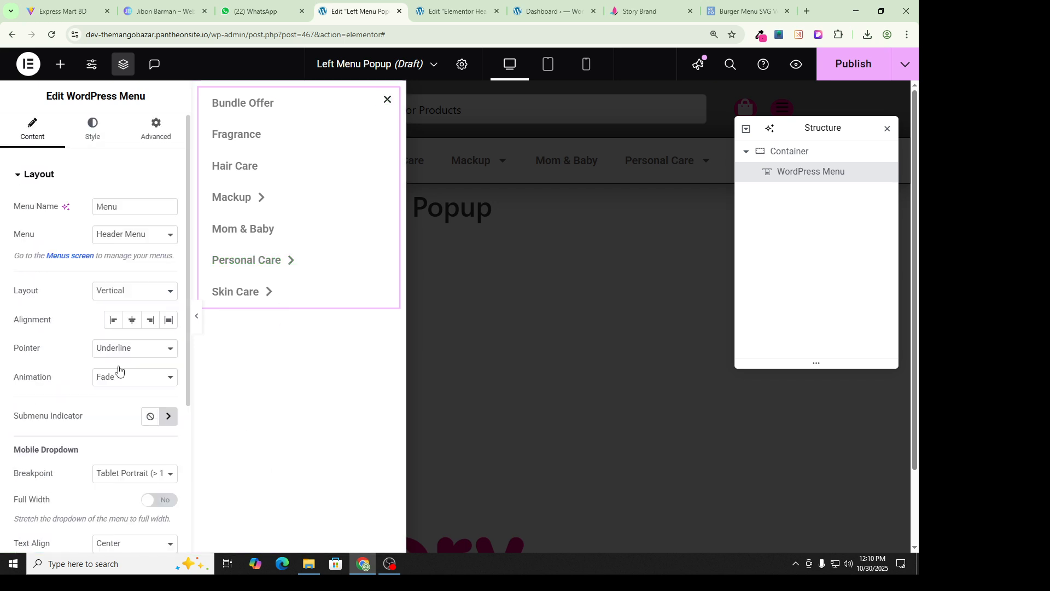
click(92, 134)
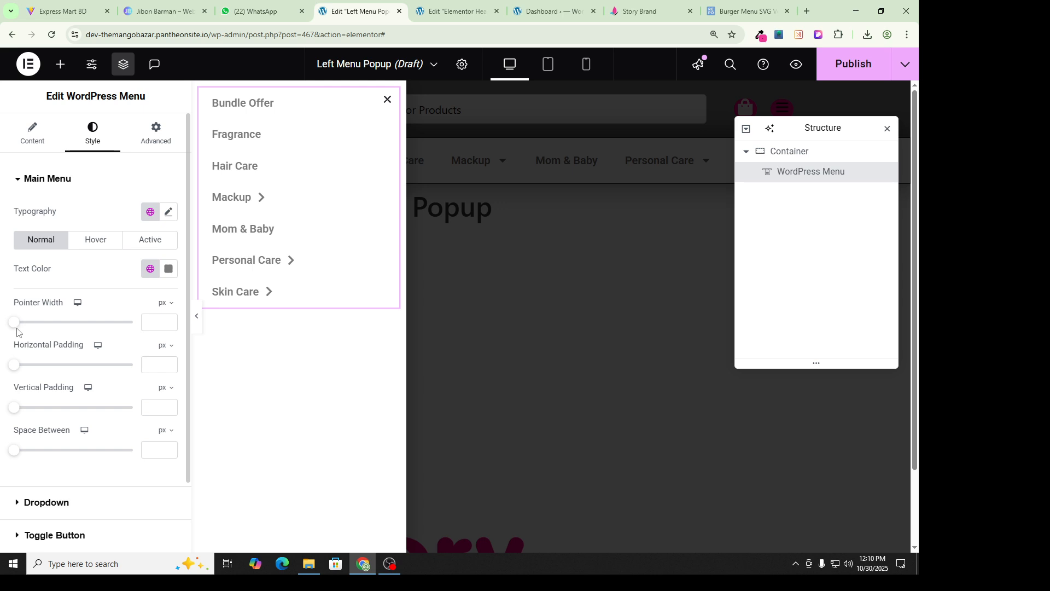
click(102, 241)
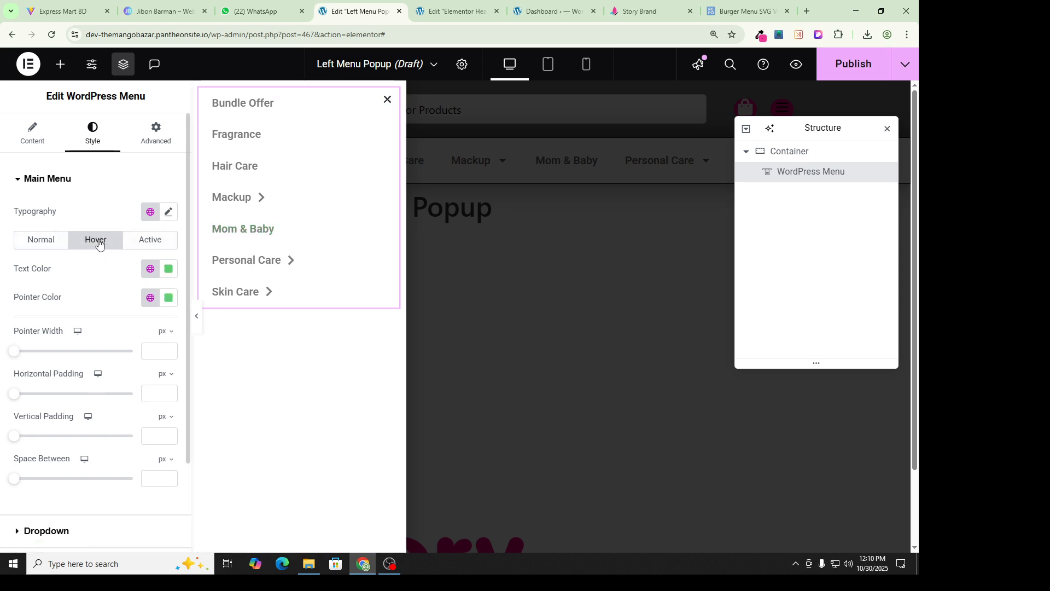
click(44, 240)
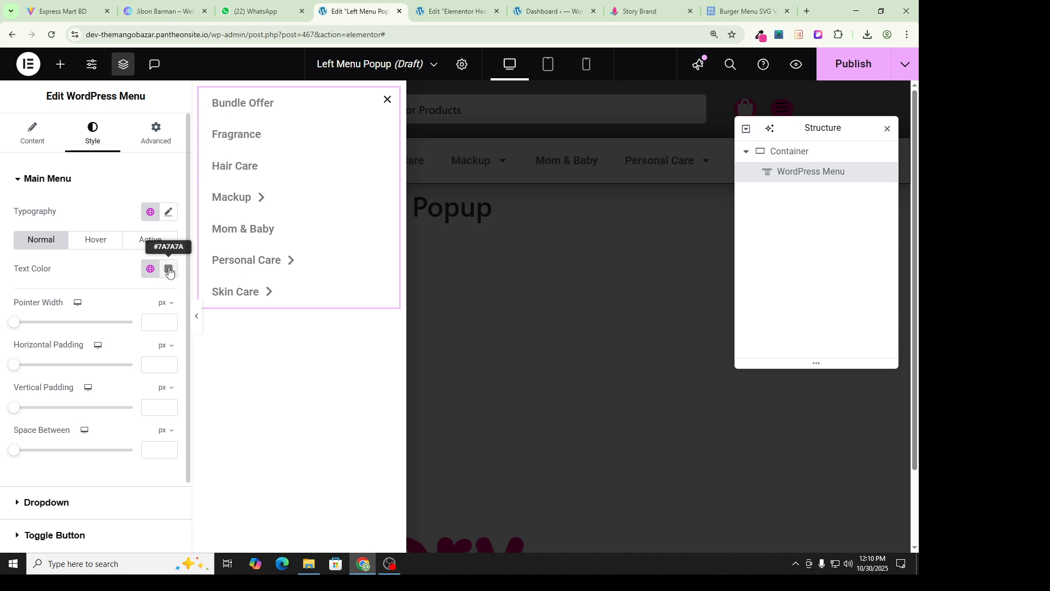
click(96, 244)
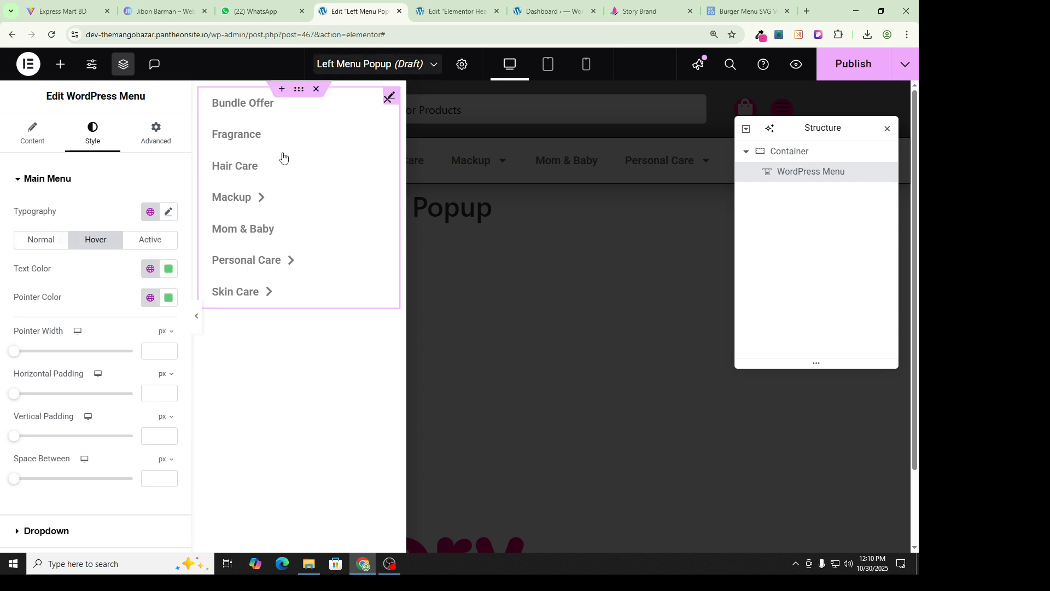
click(168, 269)
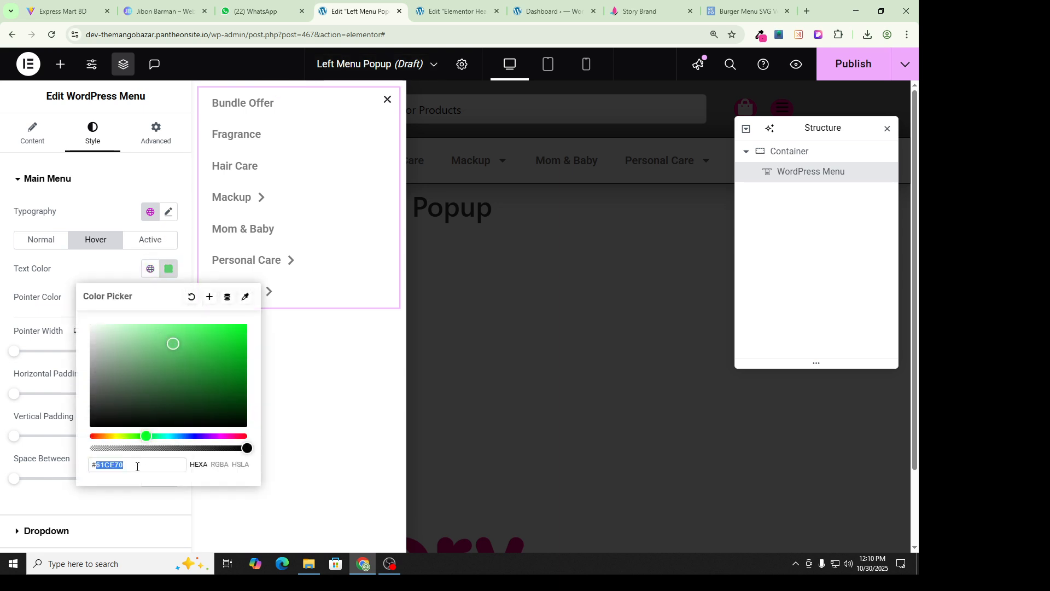
text(#EE3996)
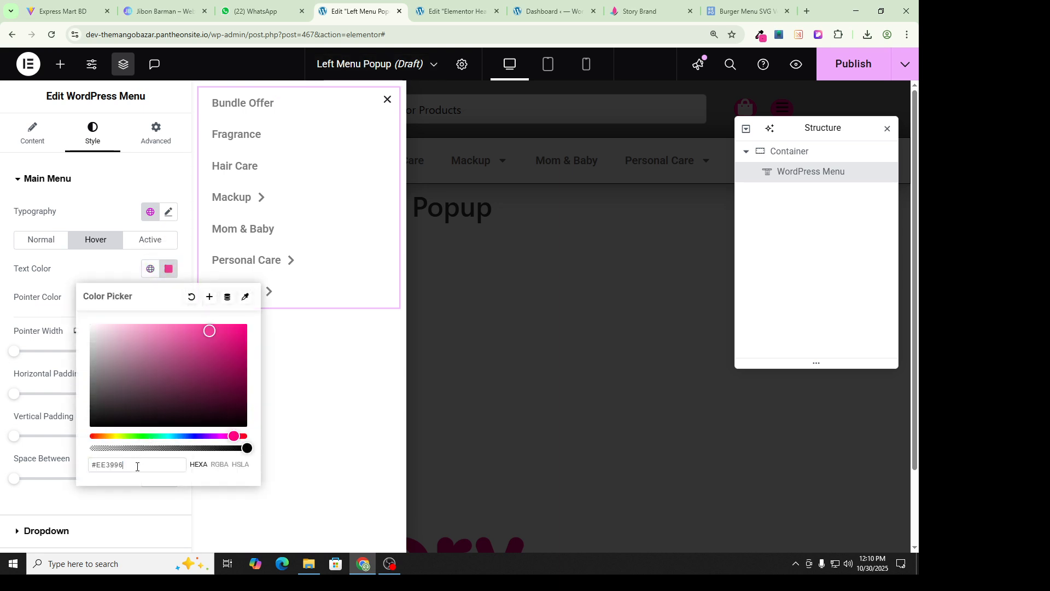
click(114, 259)
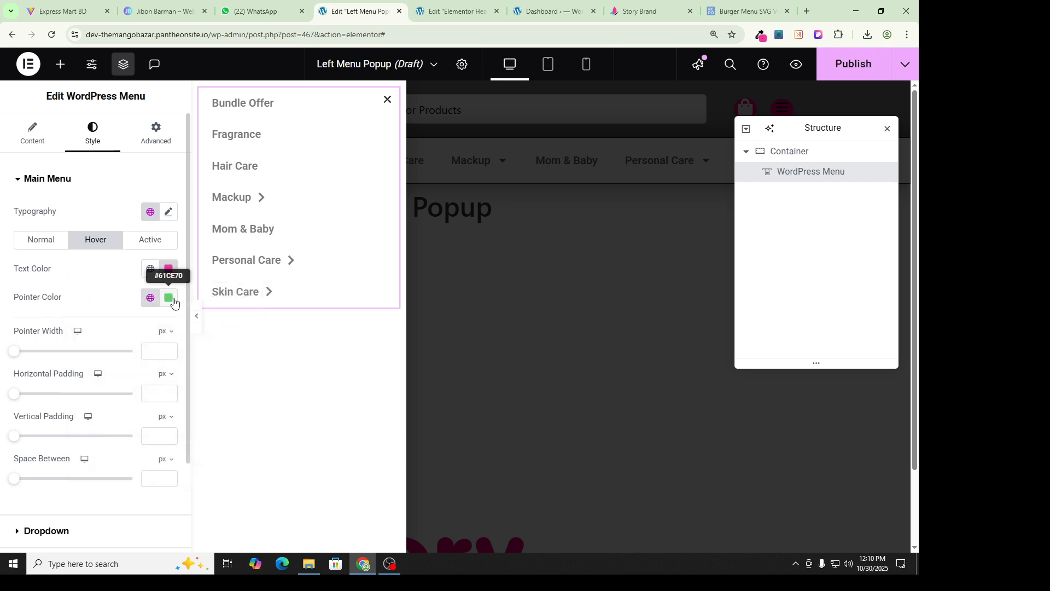
Set the main menu's hover pointer color to #EE3996.
click(169, 298)
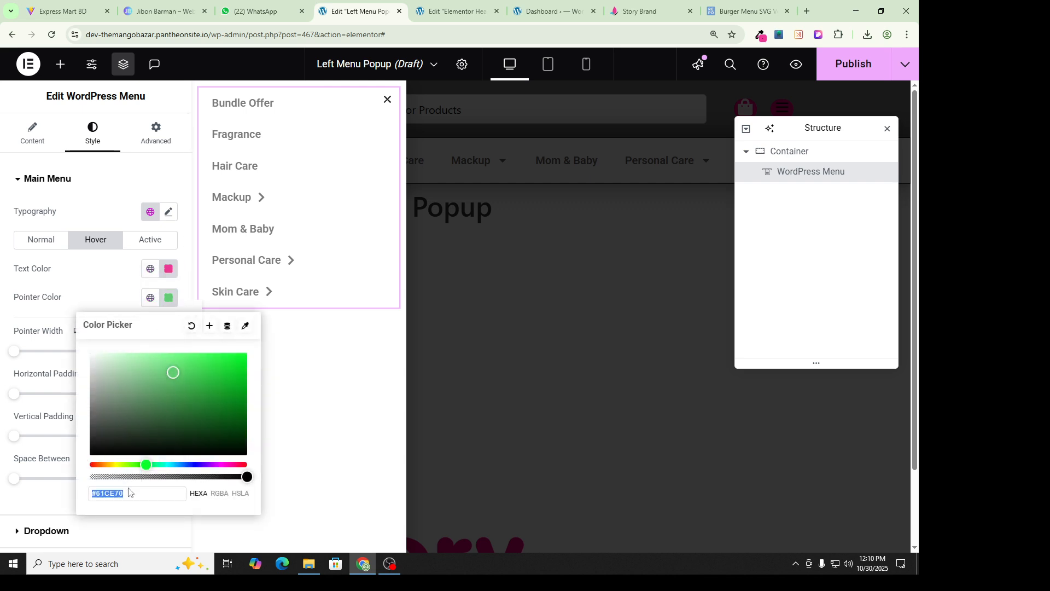
text(#EE3996)
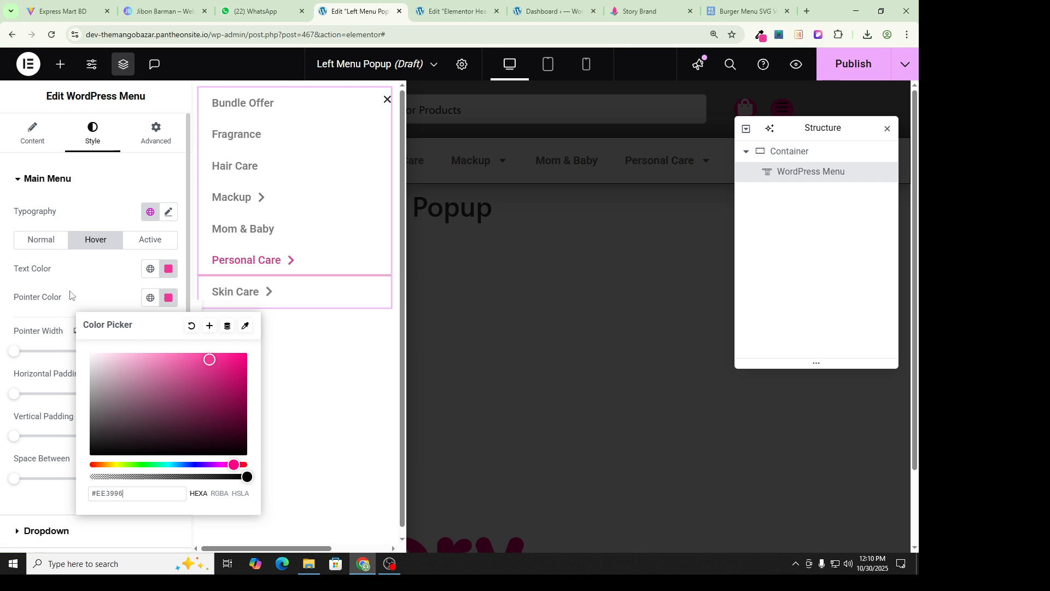
click(108, 173)
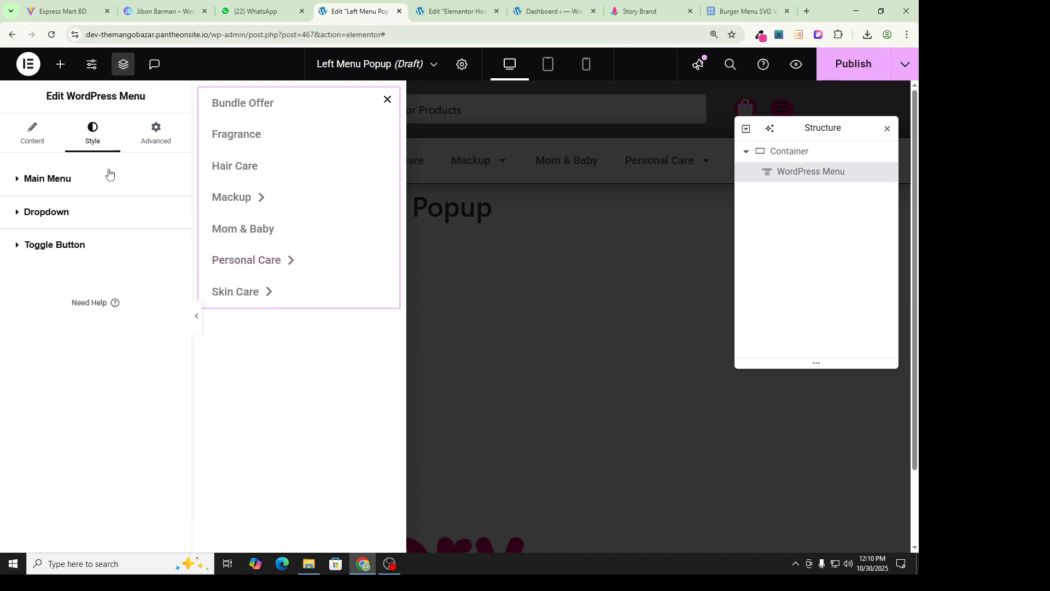
Set the menu's pointer style to None.
click(103, 183)
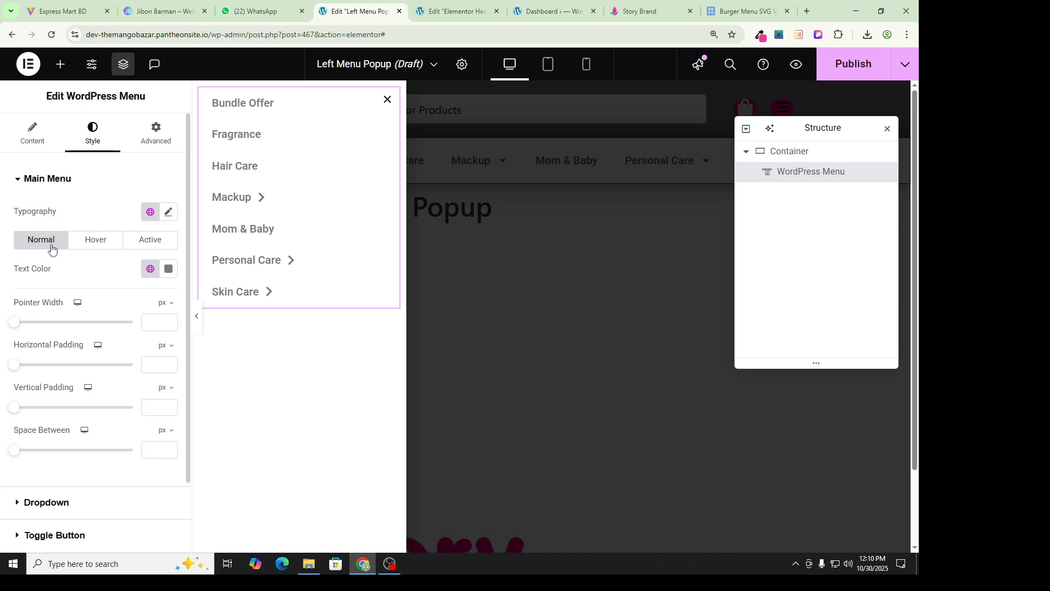
scroll(52, 328, down, 2)
scroll(54, 360, up, 2)
click(32, 133)
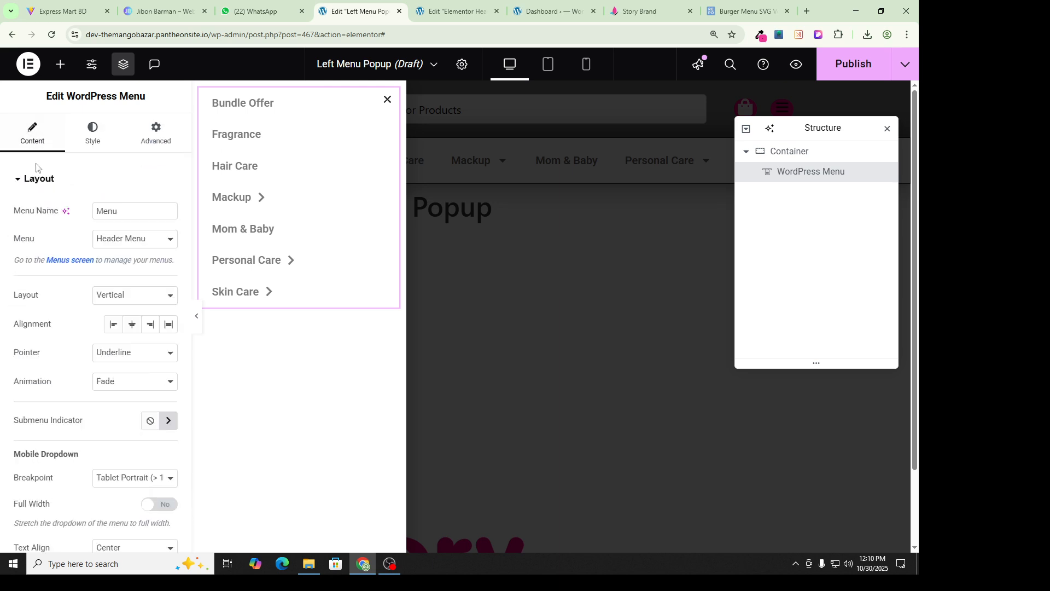
click(126, 354)
click(123, 367)
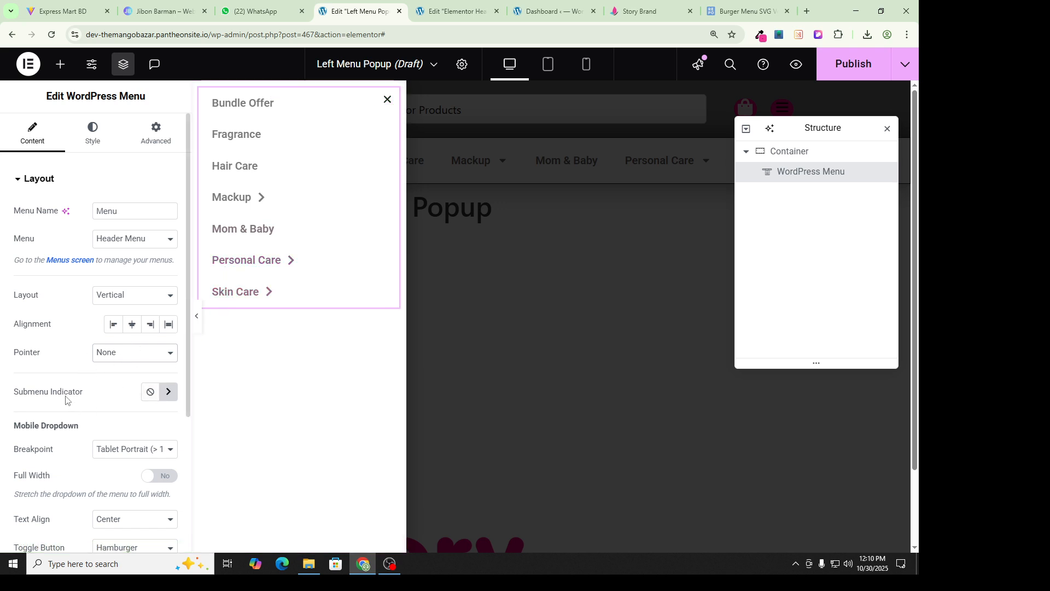
click(112, 356)
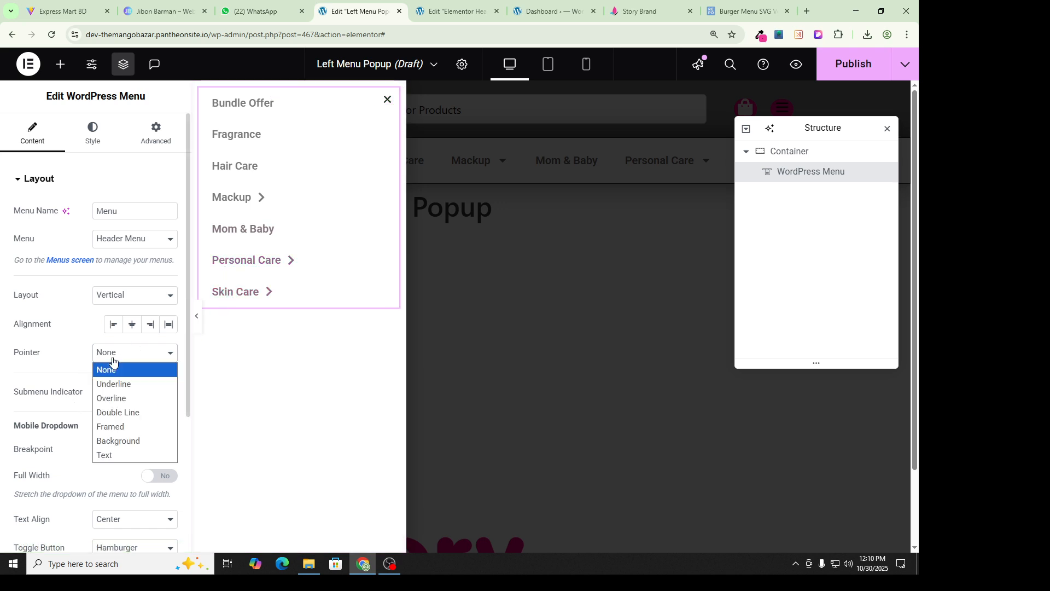
click(60, 344)
scroll(94, 386, down, 1)
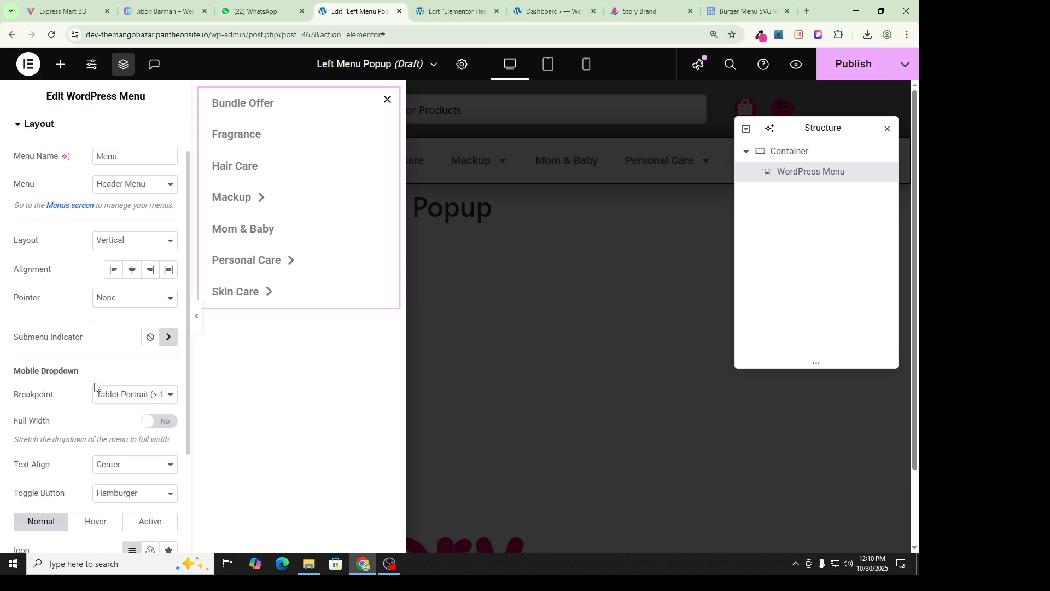
scroll(110, 392, down, 3)
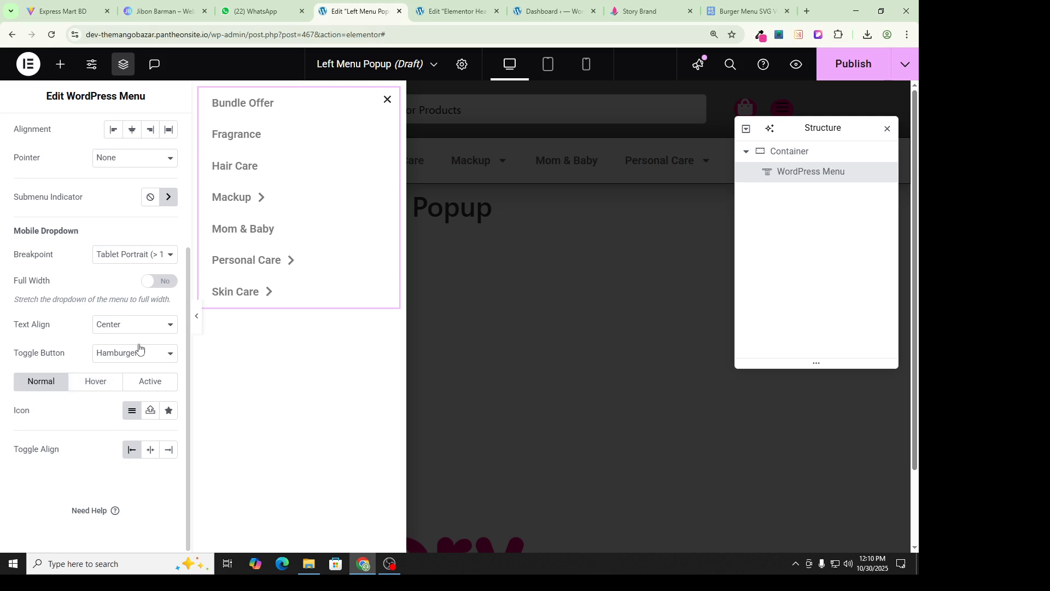
Set the popup's entrance animation to Fade In.
click(462, 66)
scroll(122, 227, down, 2)
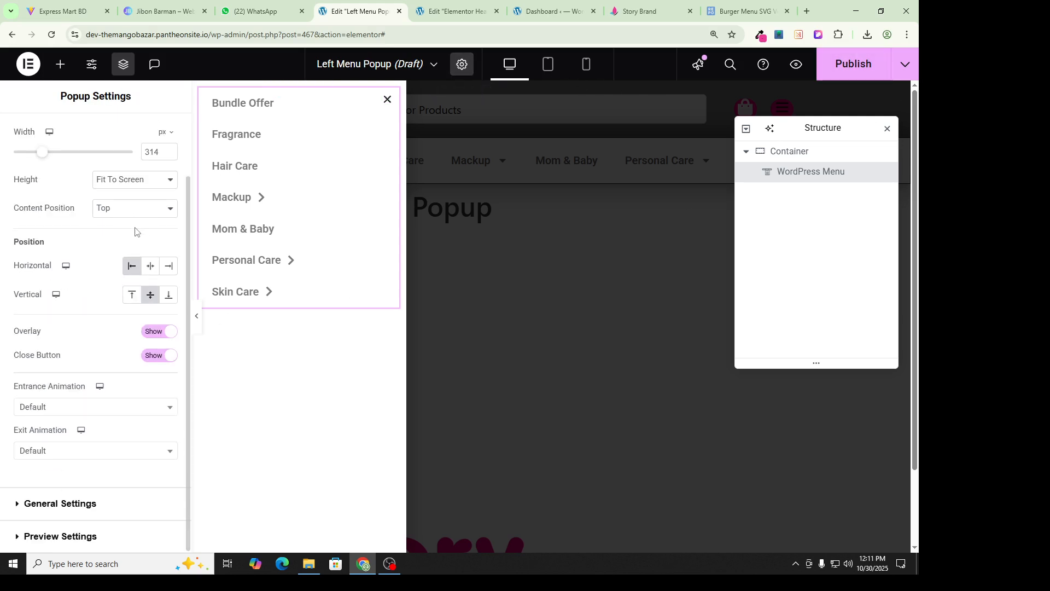
scroll(137, 232, up, 2)
scroll(138, 274, down, 1)
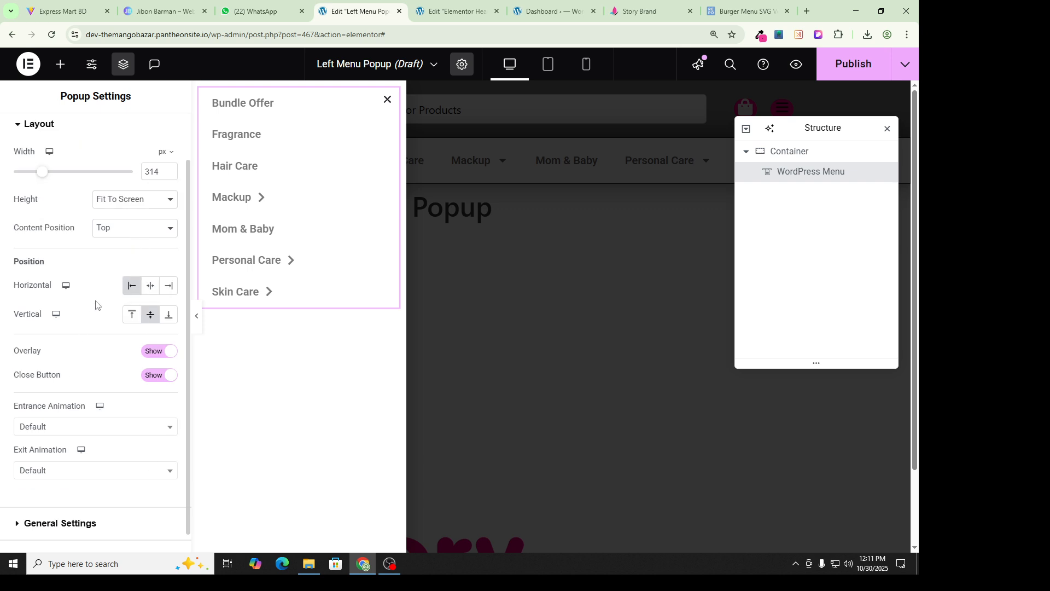
scroll(107, 410, down, 1)
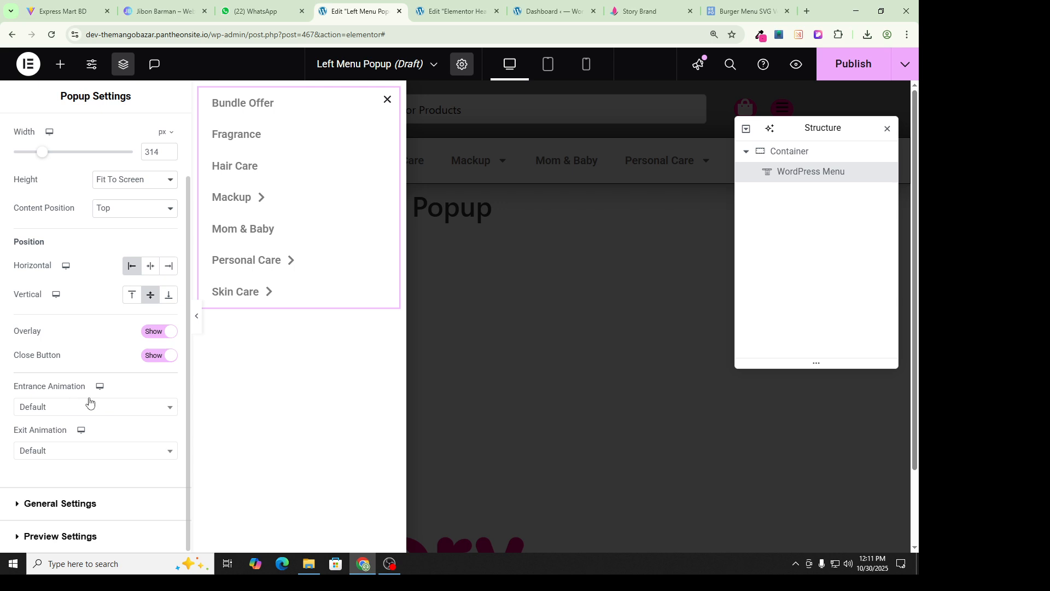
click(91, 405)
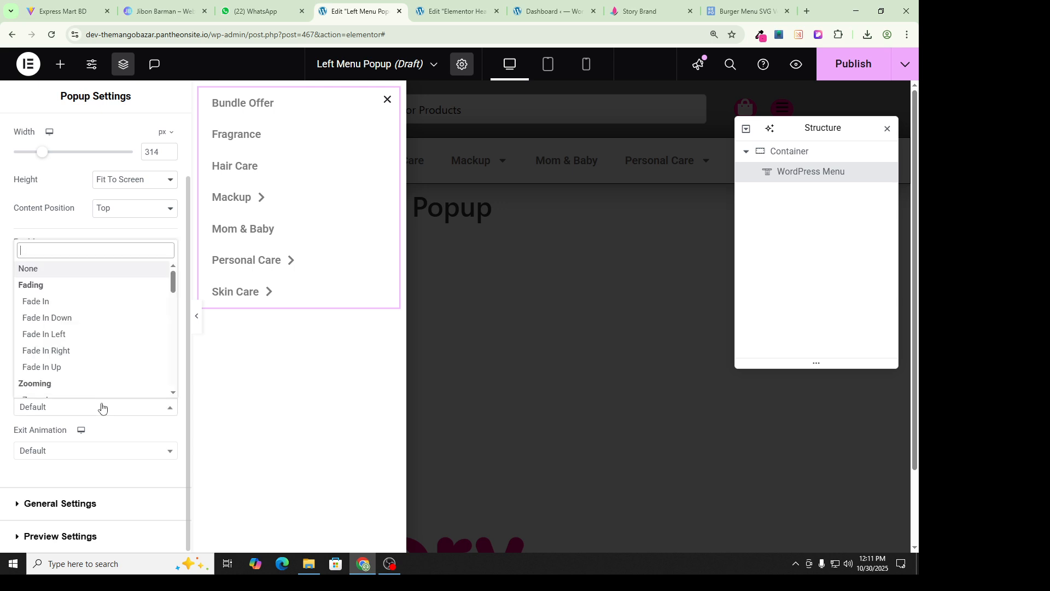
click(49, 307)
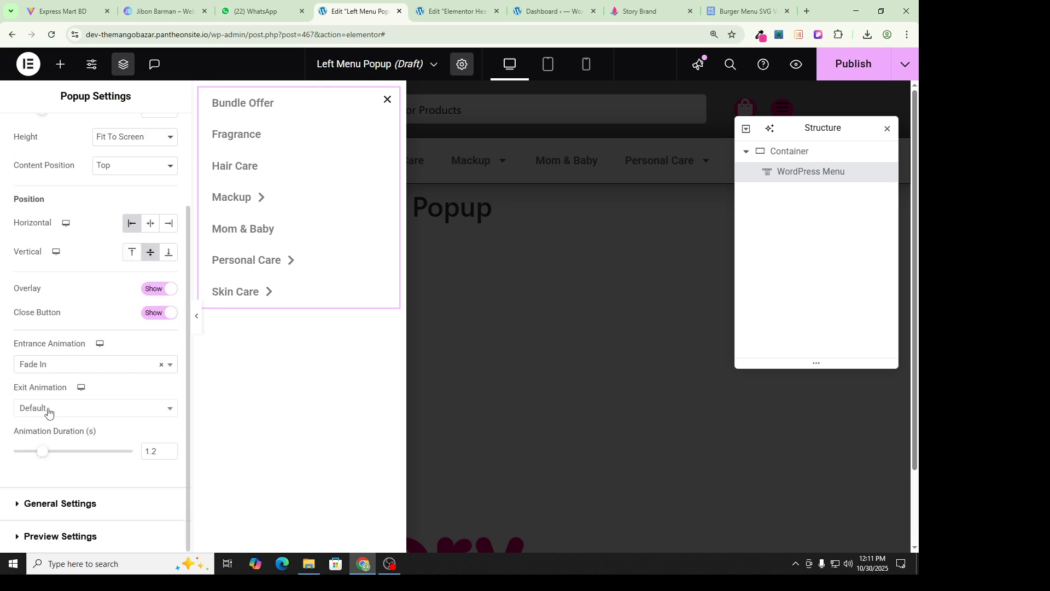
Set the popup's exit animation to Fade Out and the animation duration to 1.3 seconds.
click(48, 412)
click(57, 304)
drag(49, 458, 41, 453)
Review the popup's general, preview and layout settings.
click(59, 513)
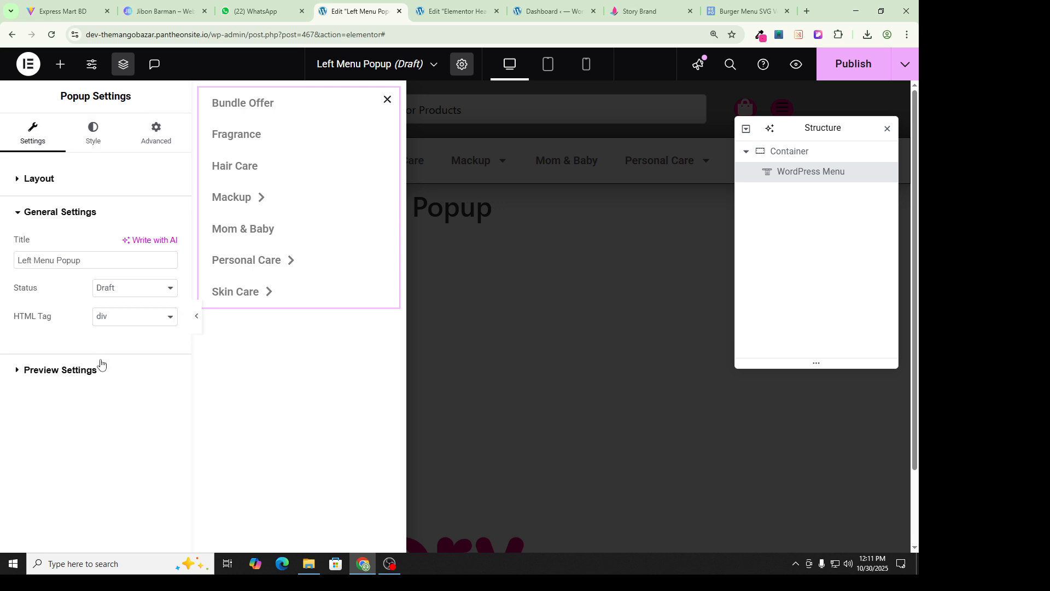
click(48, 373)
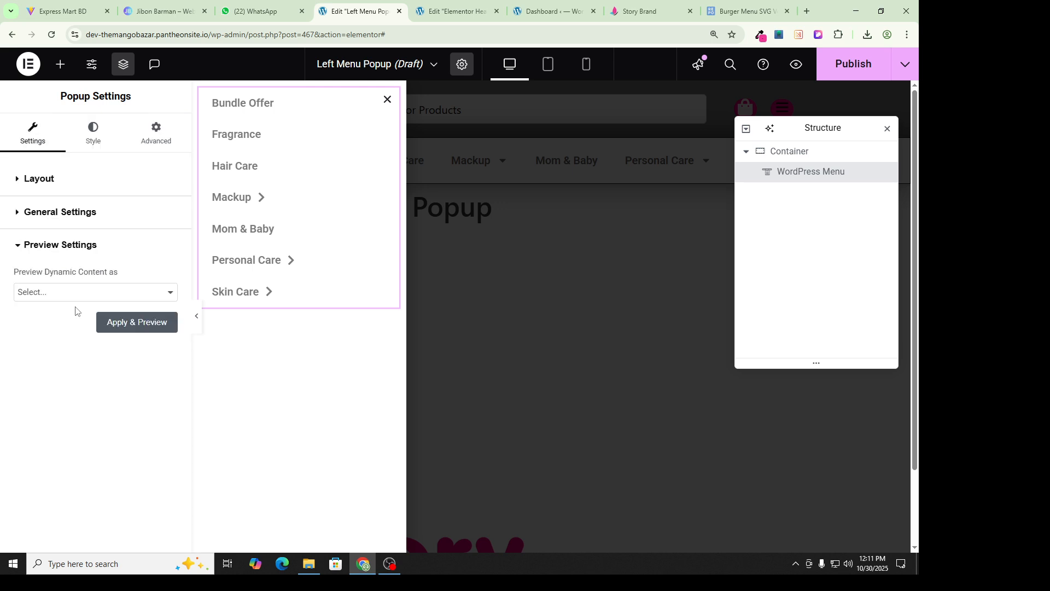
click(21, 251)
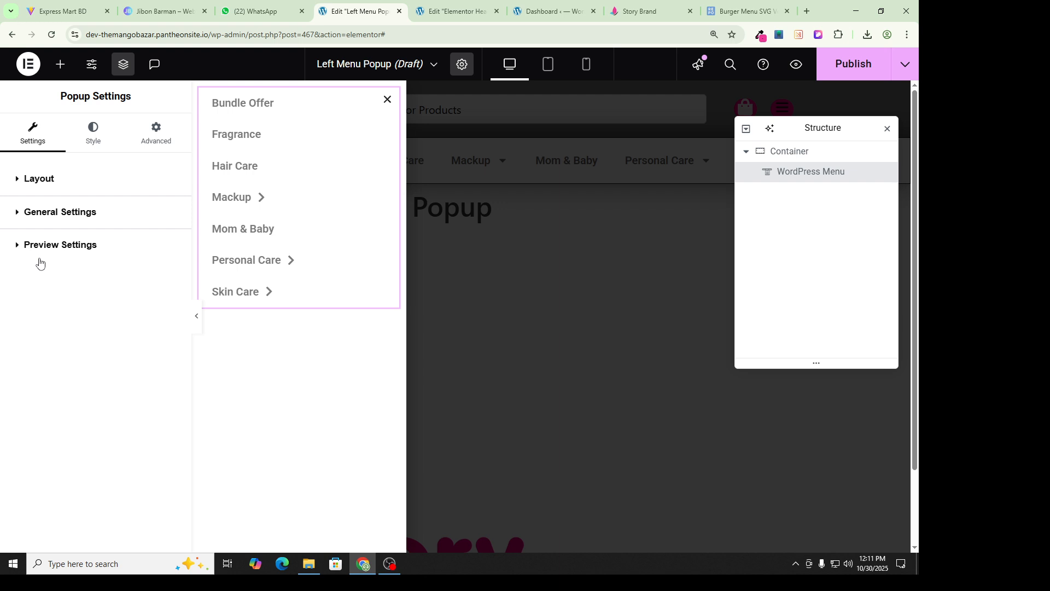
click(58, 185)
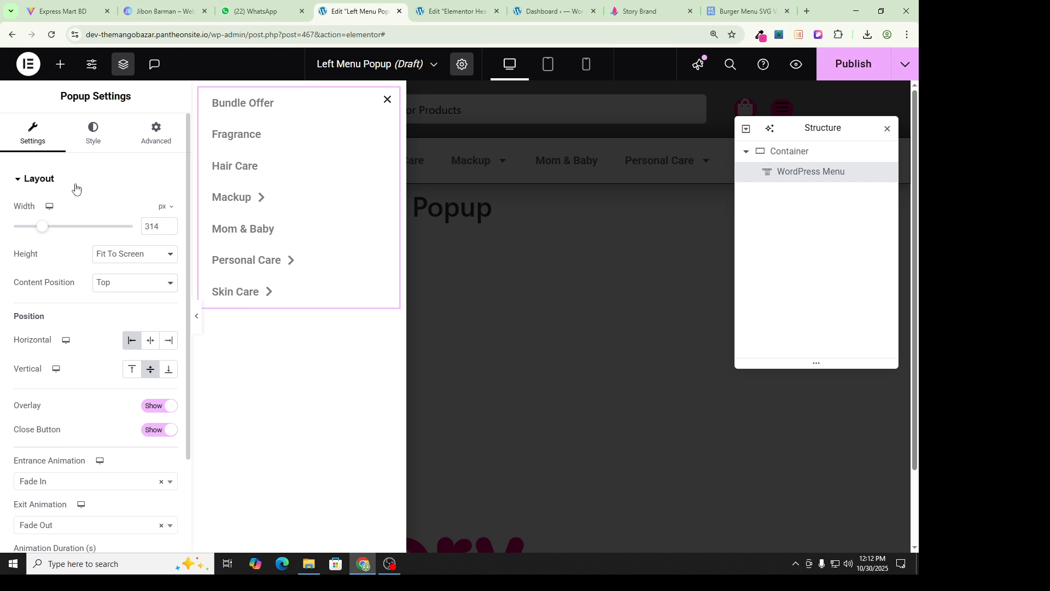
scroll(91, 414, down, 3)
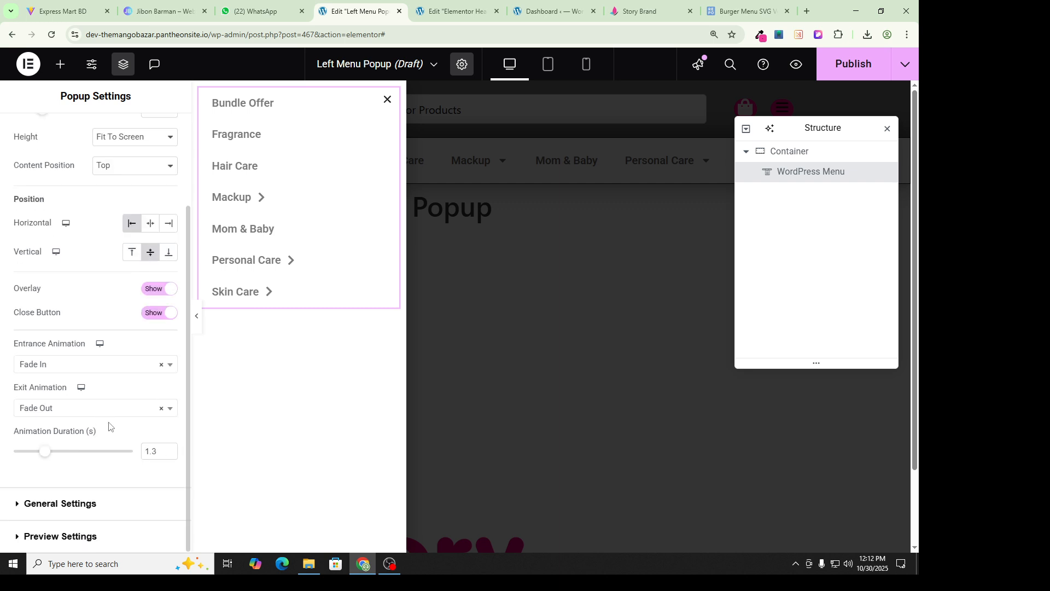
Begin publishing the popup and add a display condition that includes the Entire Site.
click(856, 64)
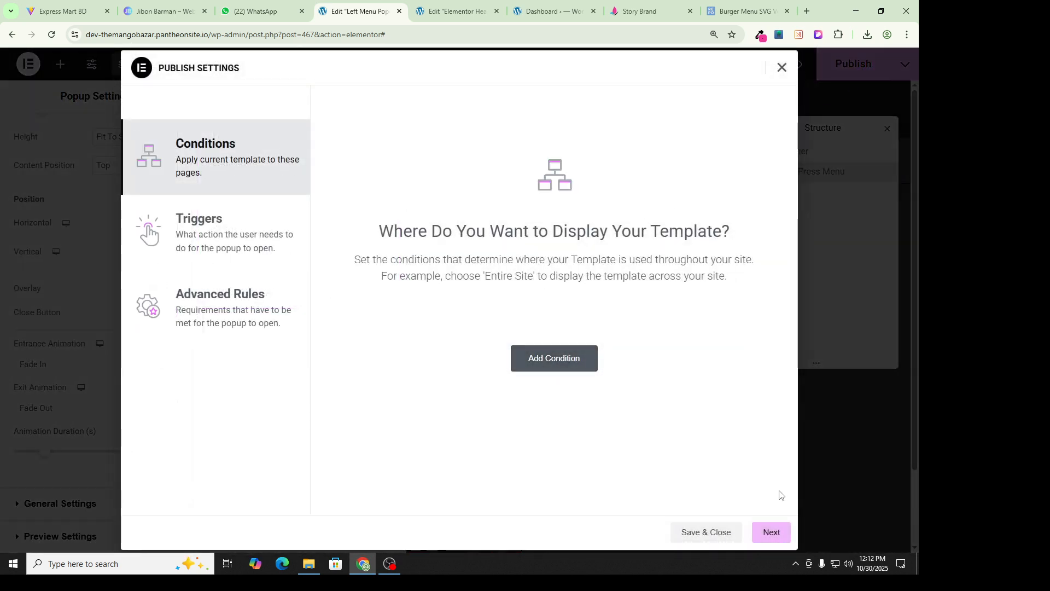
click(552, 359)
click(516, 336)
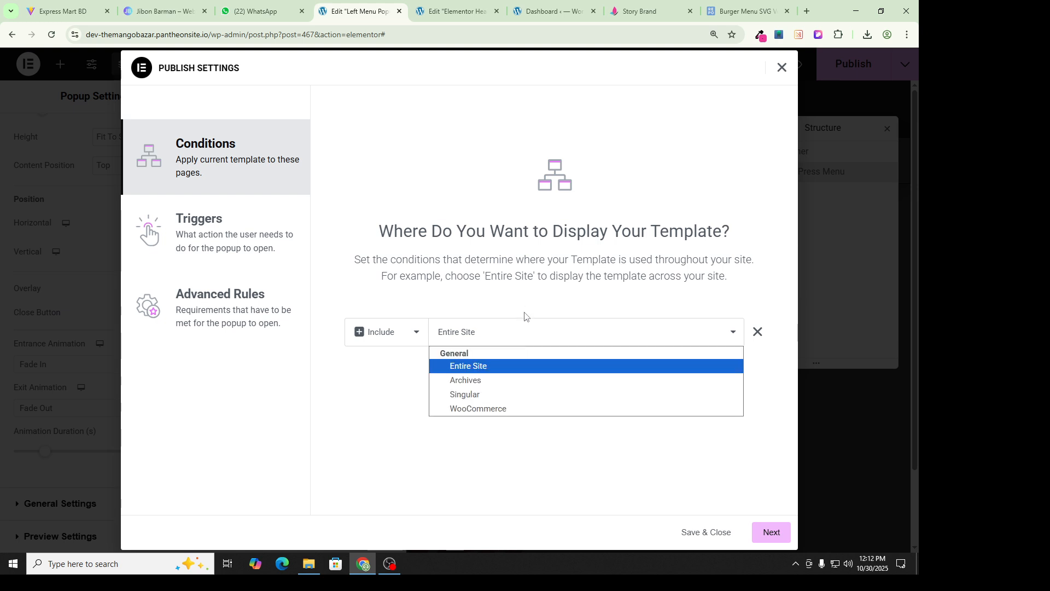
click(535, 324)
click(780, 531)
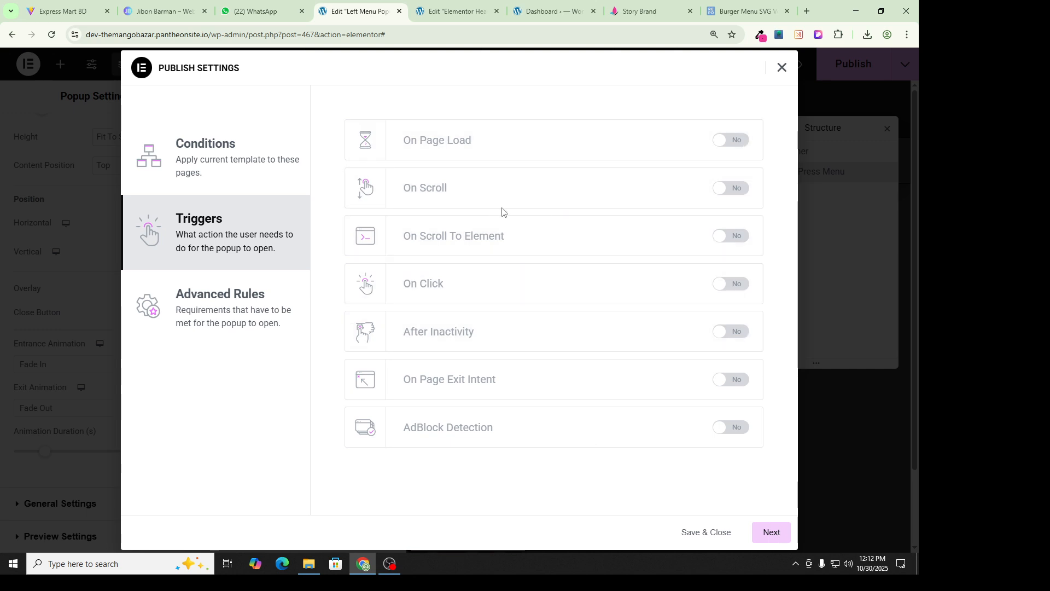
Enable the On Click trigger for the popup and finish publishing it.
click(727, 290)
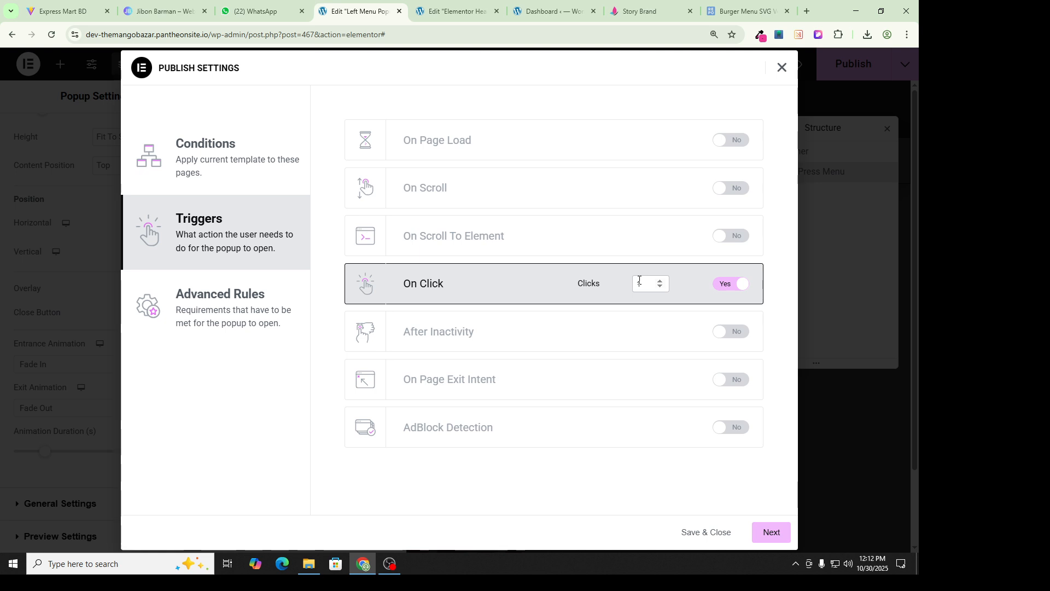
click(782, 540)
click(755, 532)
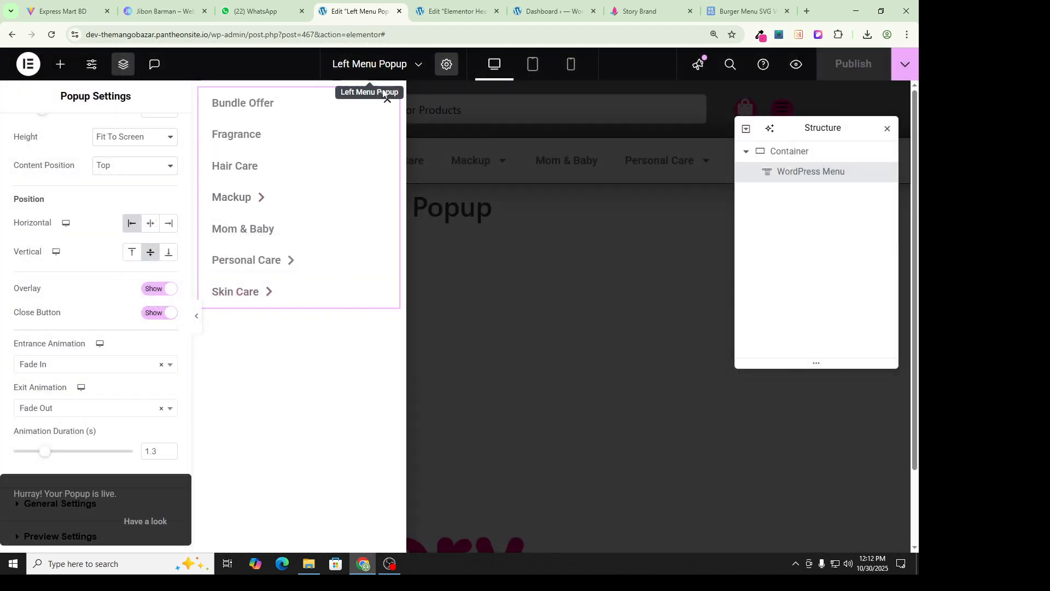
Look at the published popup's live page and return to the popup editor.
click(146, 521)
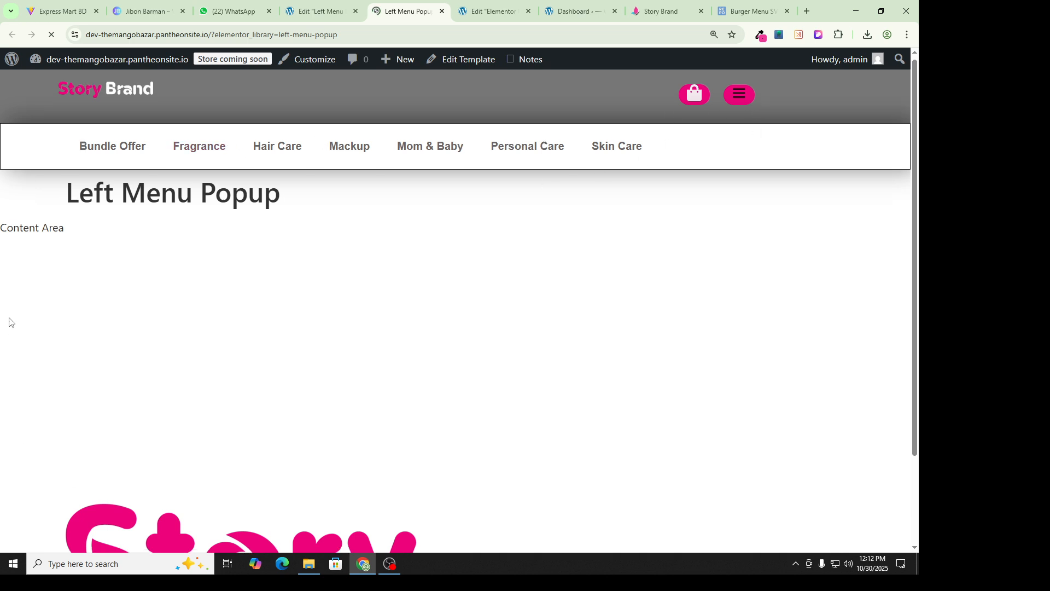
click(320, 11)
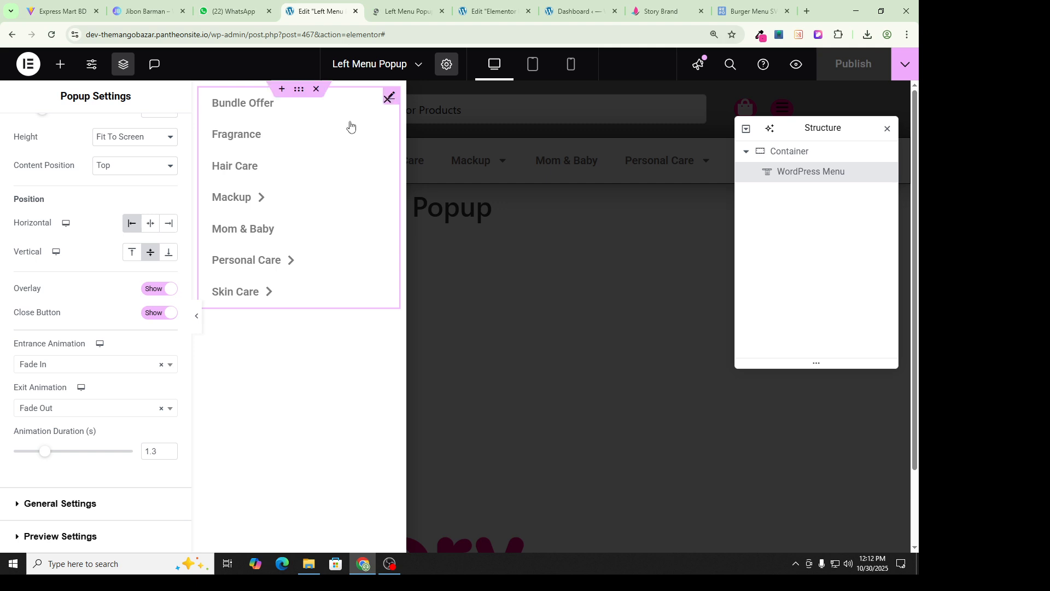
Open the Theme Builder's header templates and start editing Elementor Header #437.
click(27, 74)
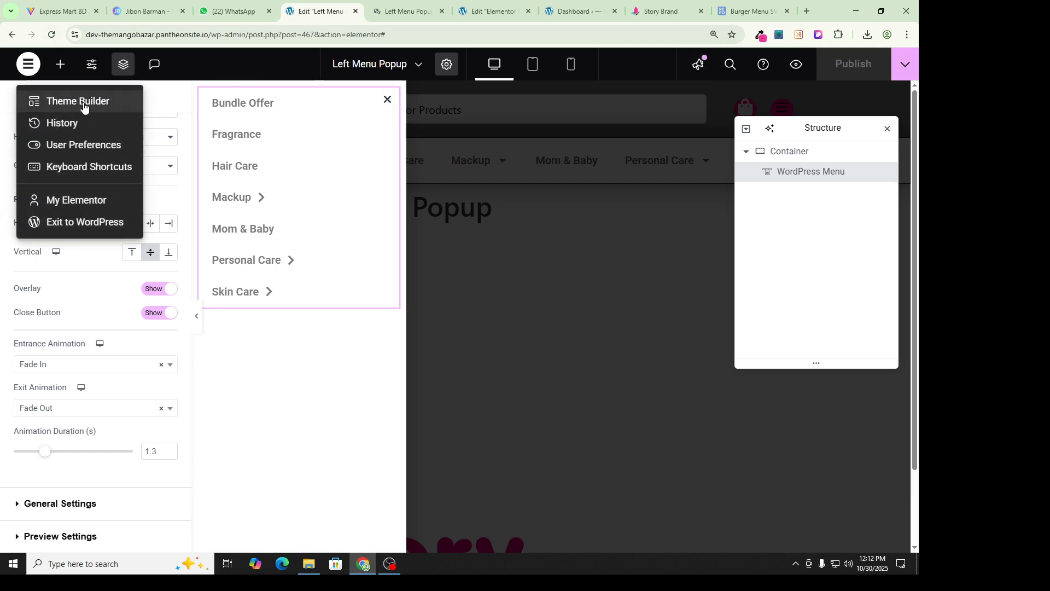
click(396, 65)
click(416, 66)
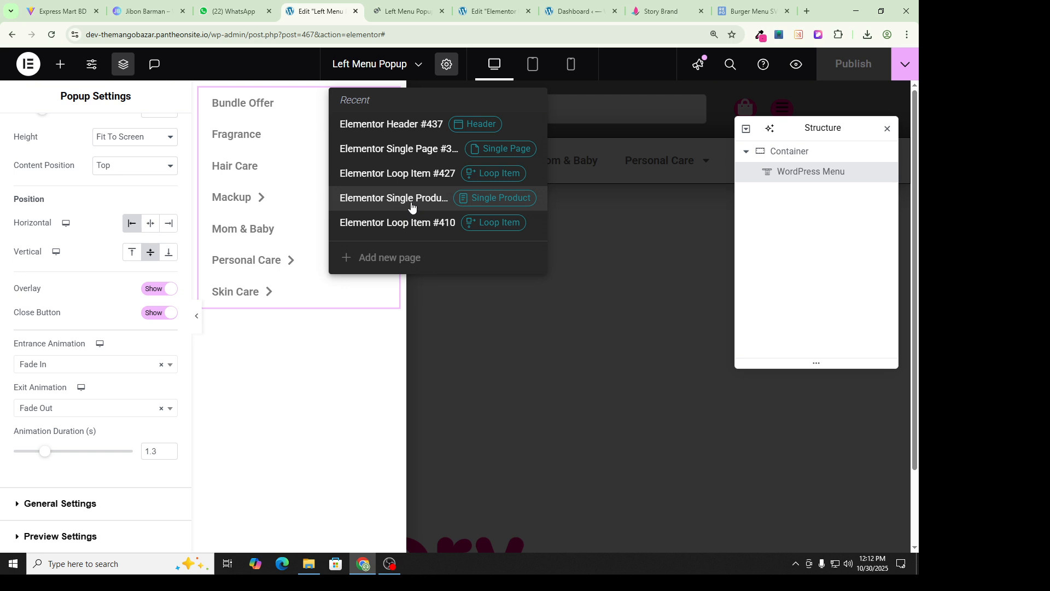
click(28, 66)
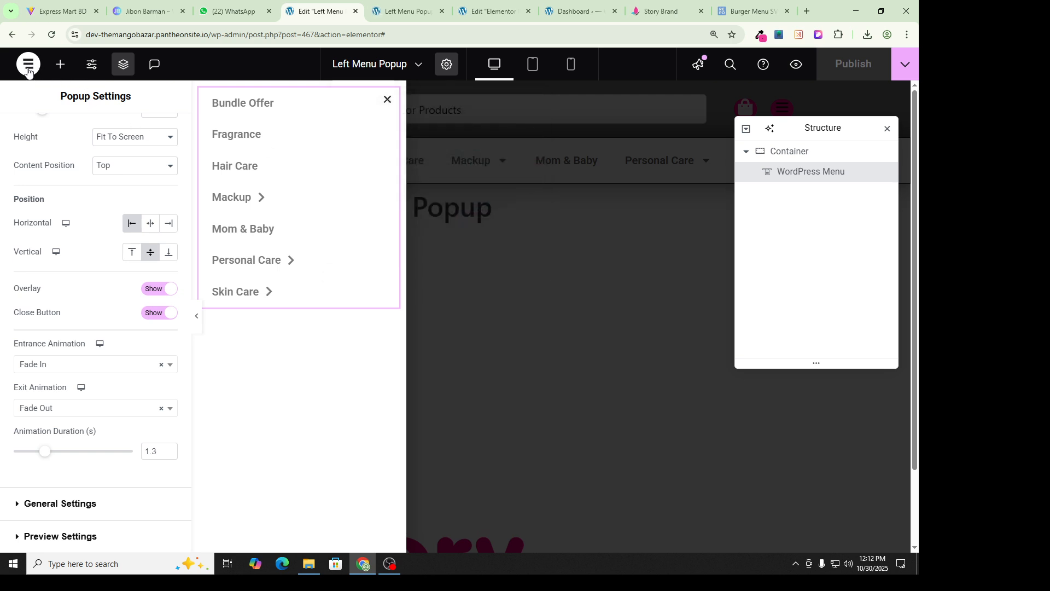
click(28, 66)
click(78, 102)
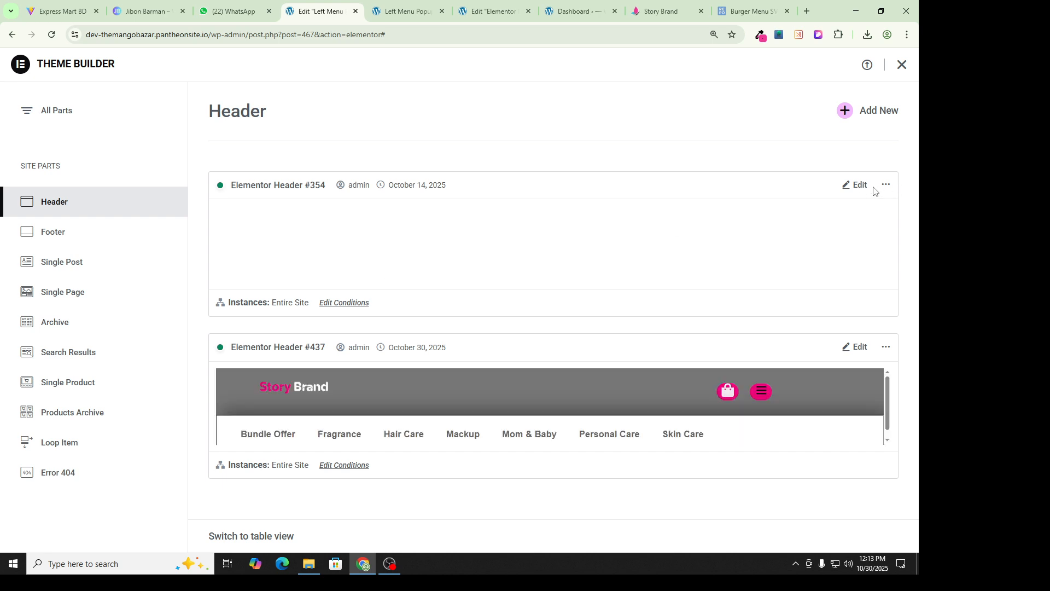
click(851, 348)
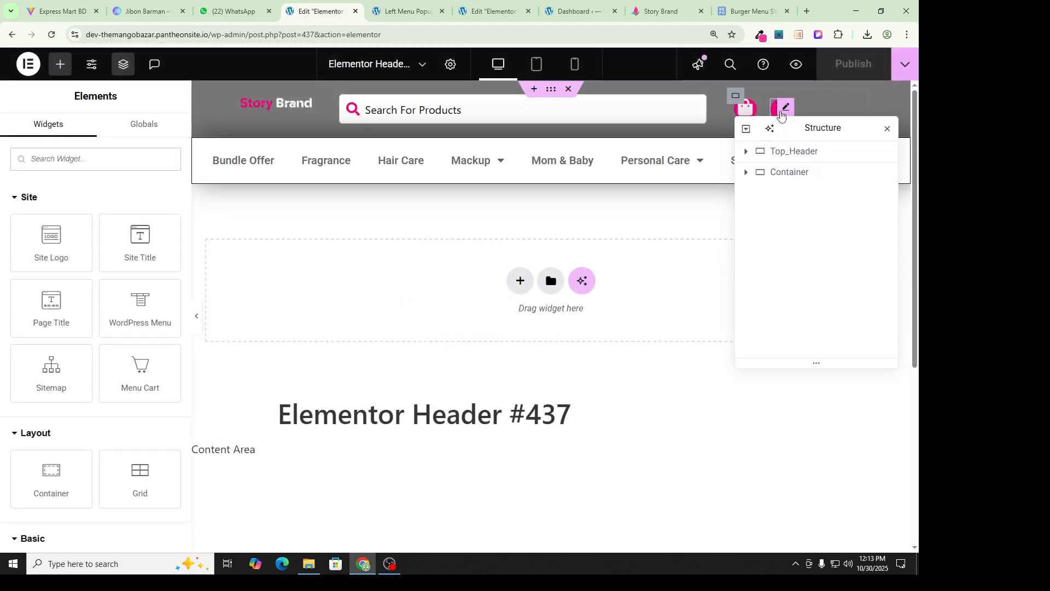
Link the header's hamburger icon to the dynamic Popup action and publish the header.
click(784, 108)
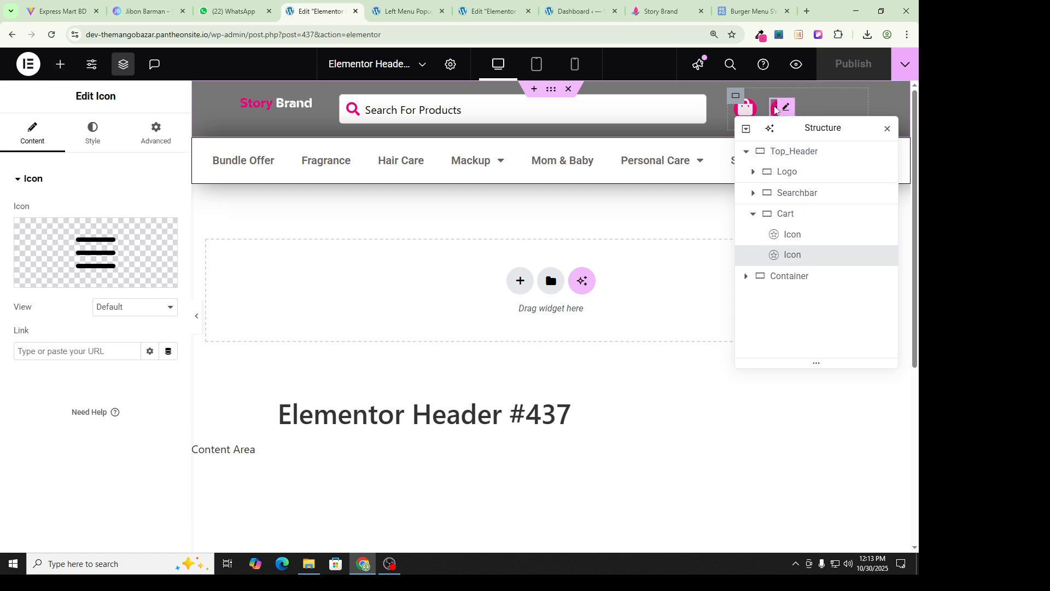
click(145, 313)
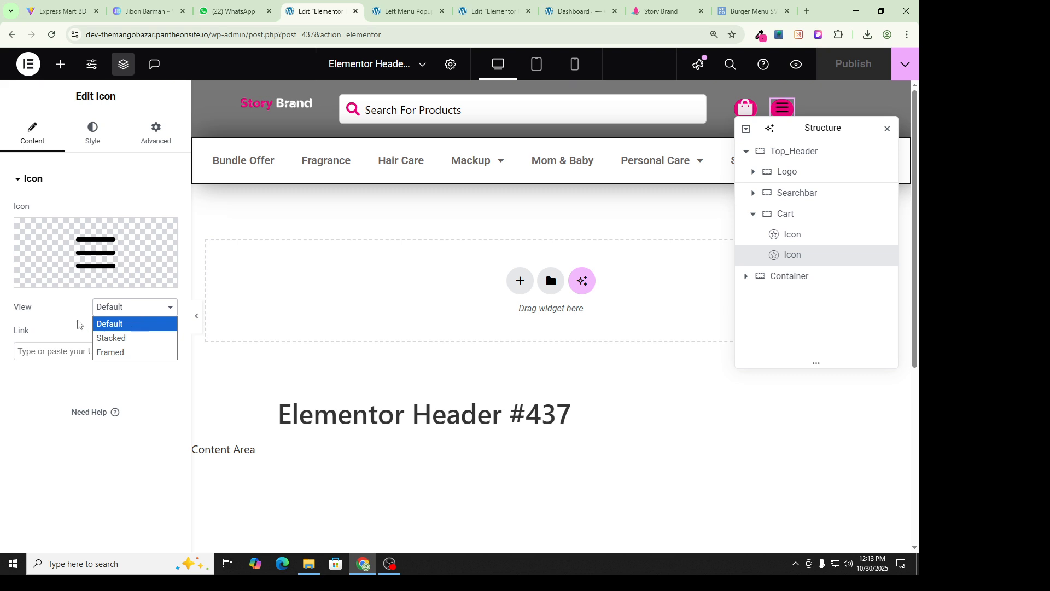
click(48, 323)
click(149, 352)
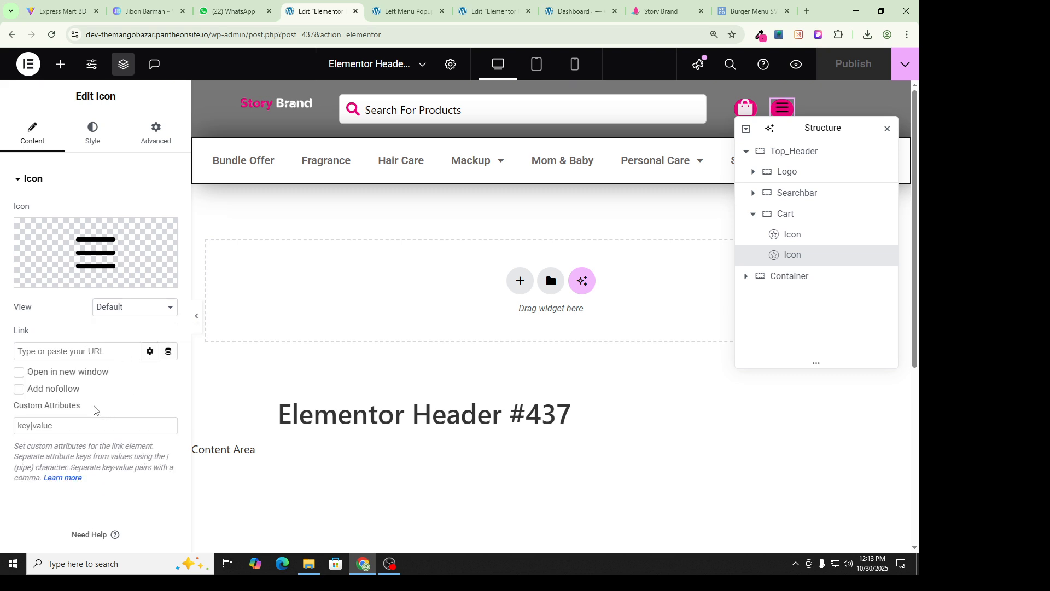
click(169, 353)
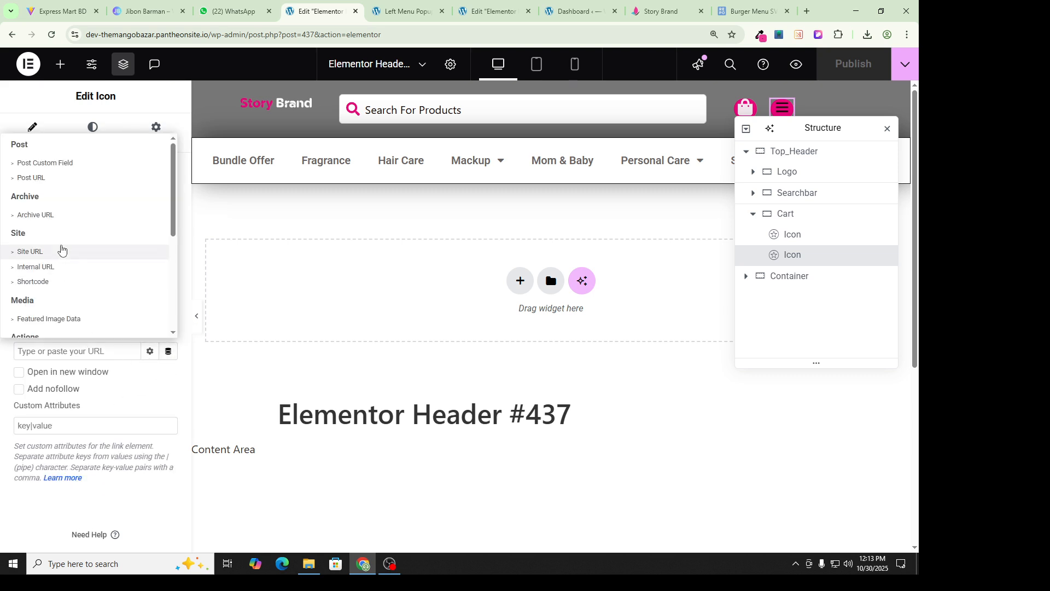
scroll(64, 241, down, 1)
scroll(54, 279, down, 1)
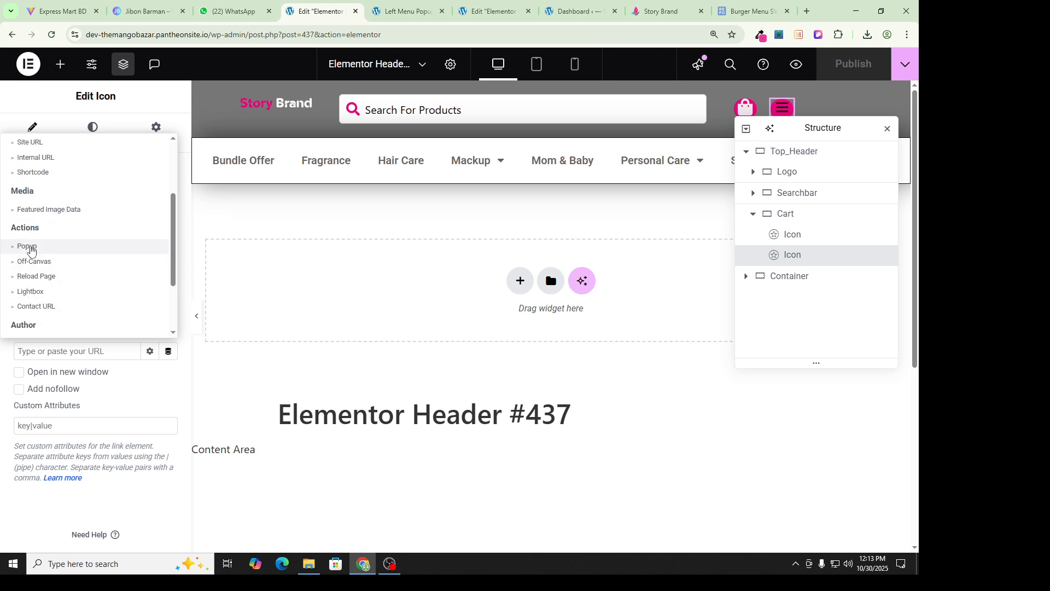
click(31, 249)
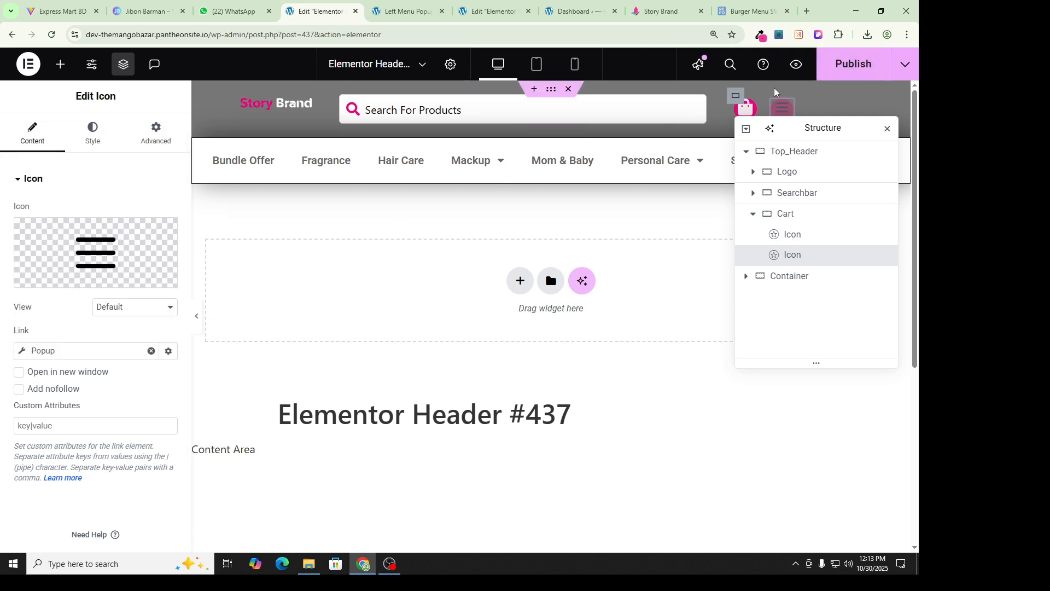
click(865, 64)
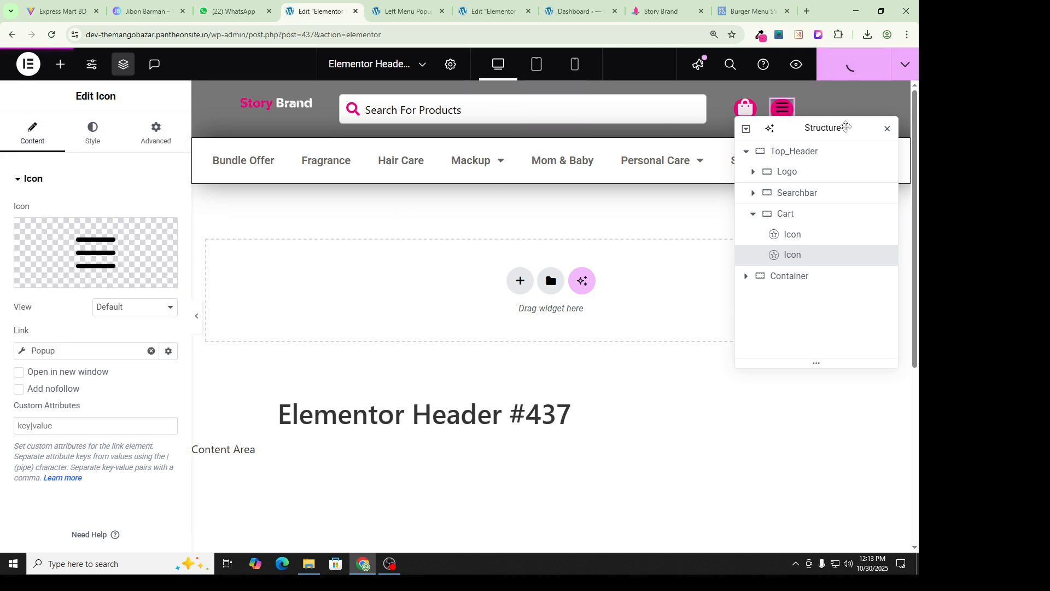
Uncover the header in the editor and preview it without the editing controls.
drag(826, 128, 822, 310)
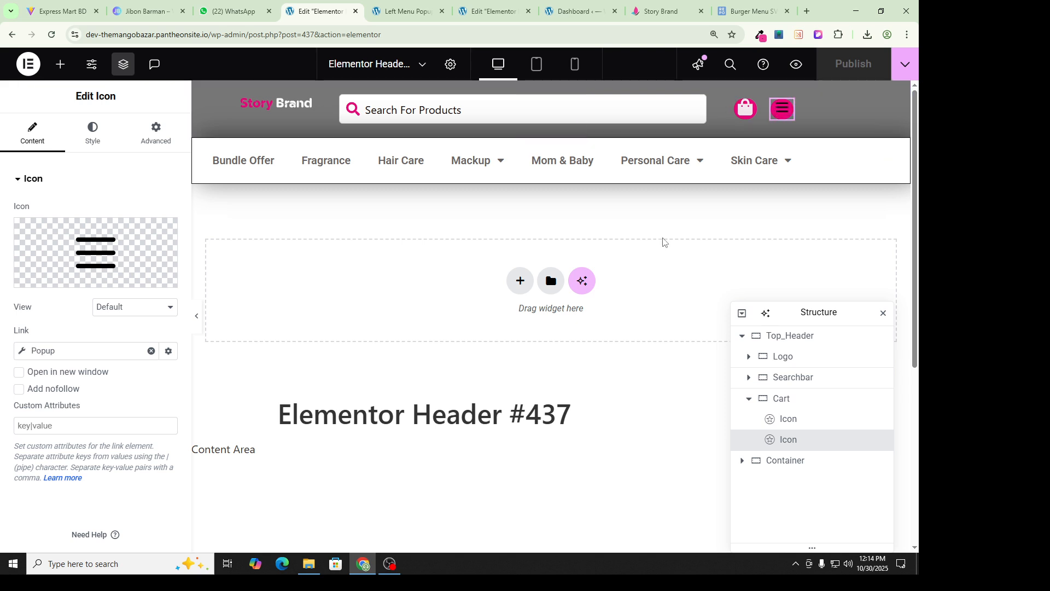
scroll(304, 383, down, 2)
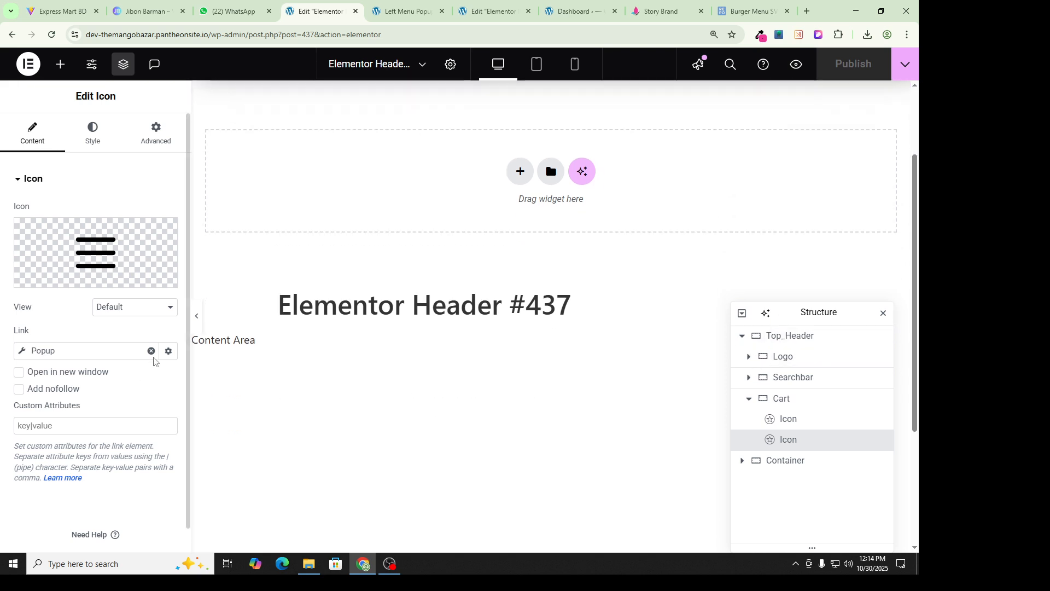
scroll(328, 274, up, 2)
click(198, 317)
click(198, 317)
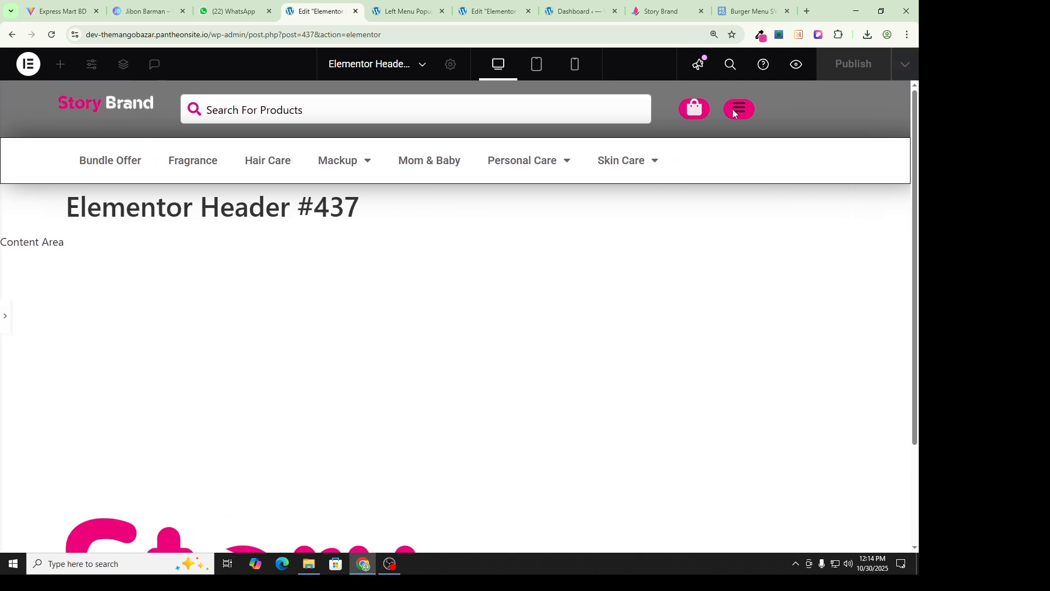
click(6, 317)
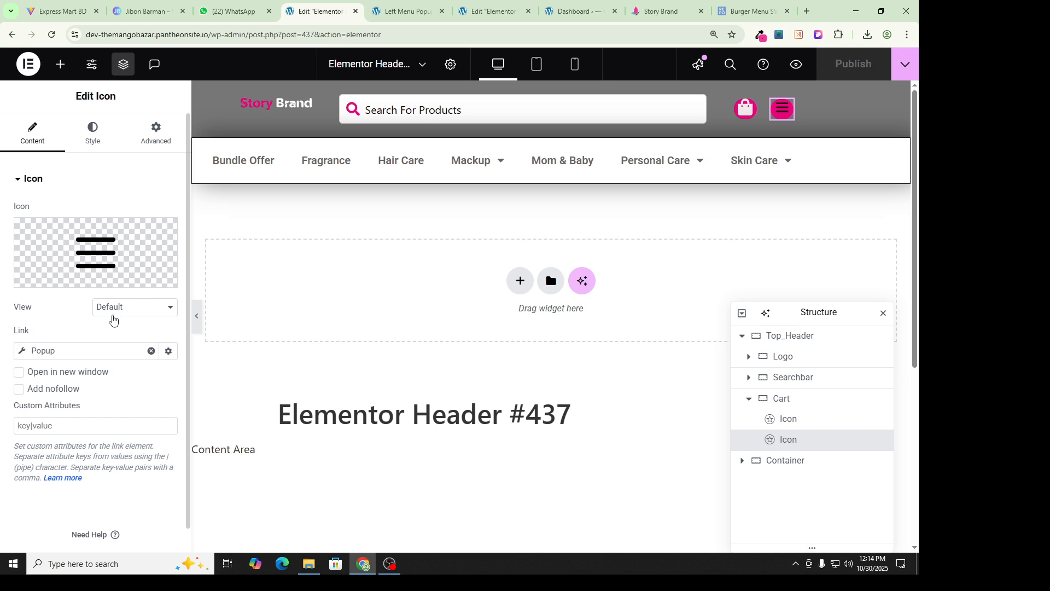
click(168, 352)
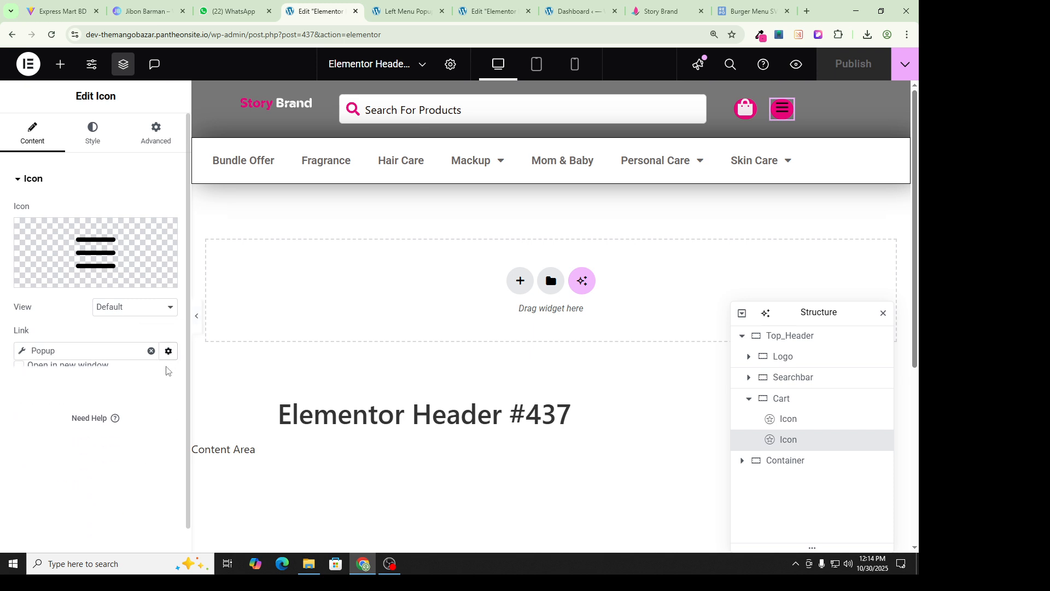
click(168, 351)
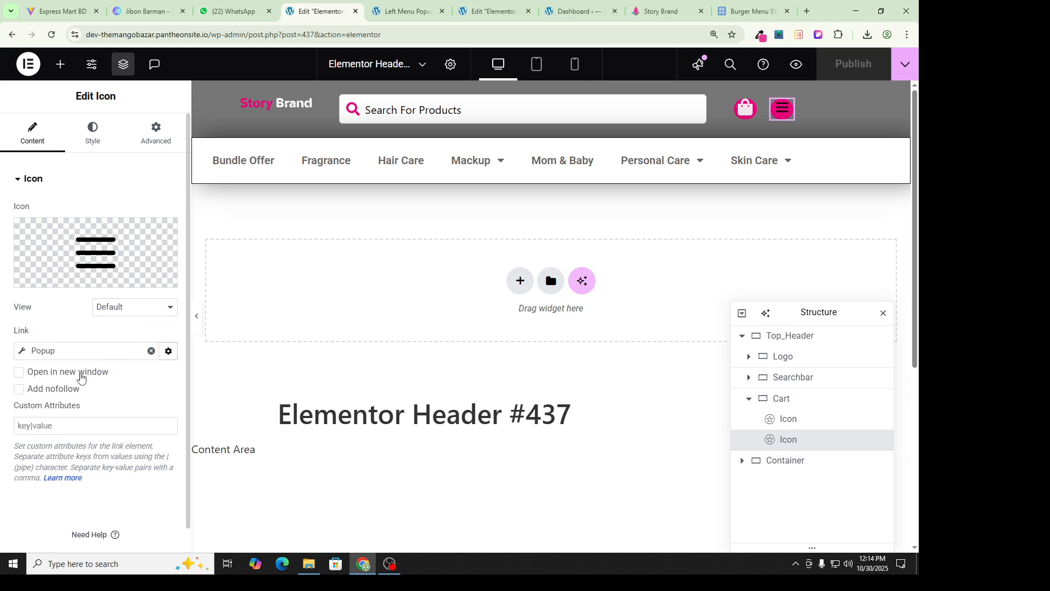
click(61, 389)
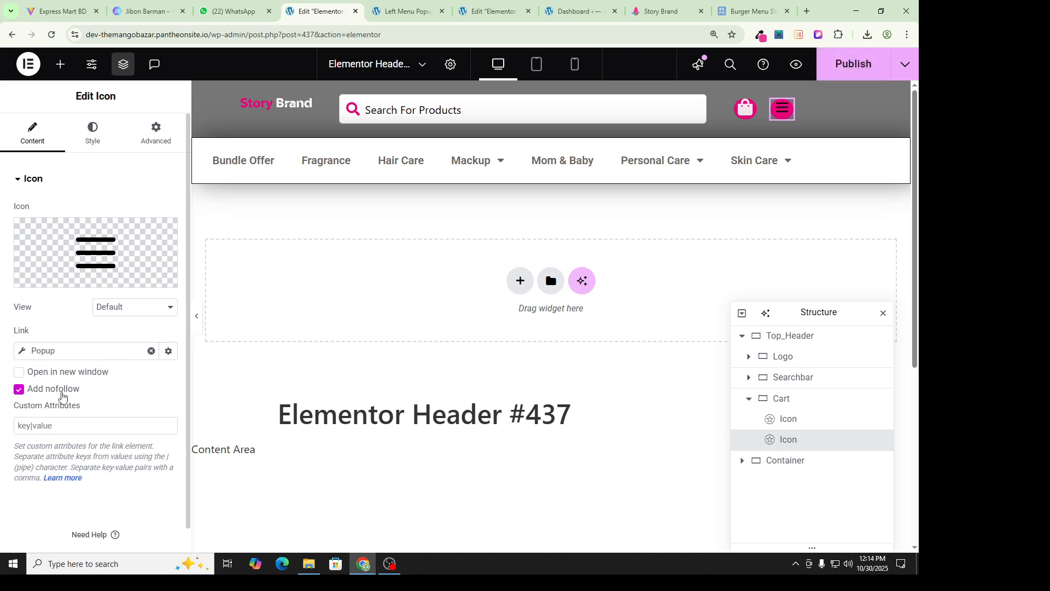
click(61, 389)
click(47, 426)
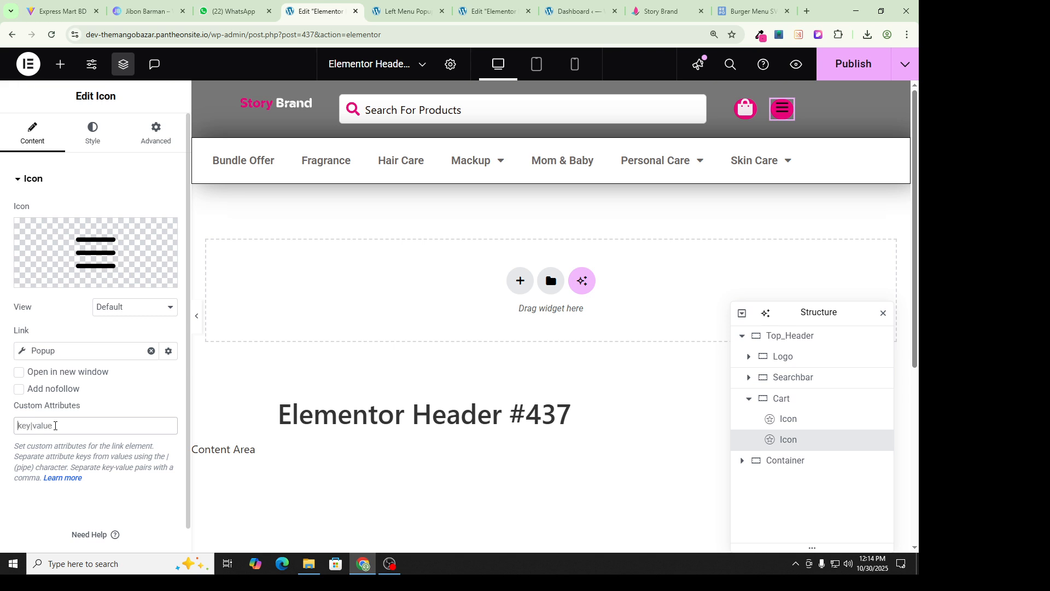
text(l)
key(BackSpace)
key(BackSpace)
key(BackSpace)
key(BackSpace)
click(131, 310)
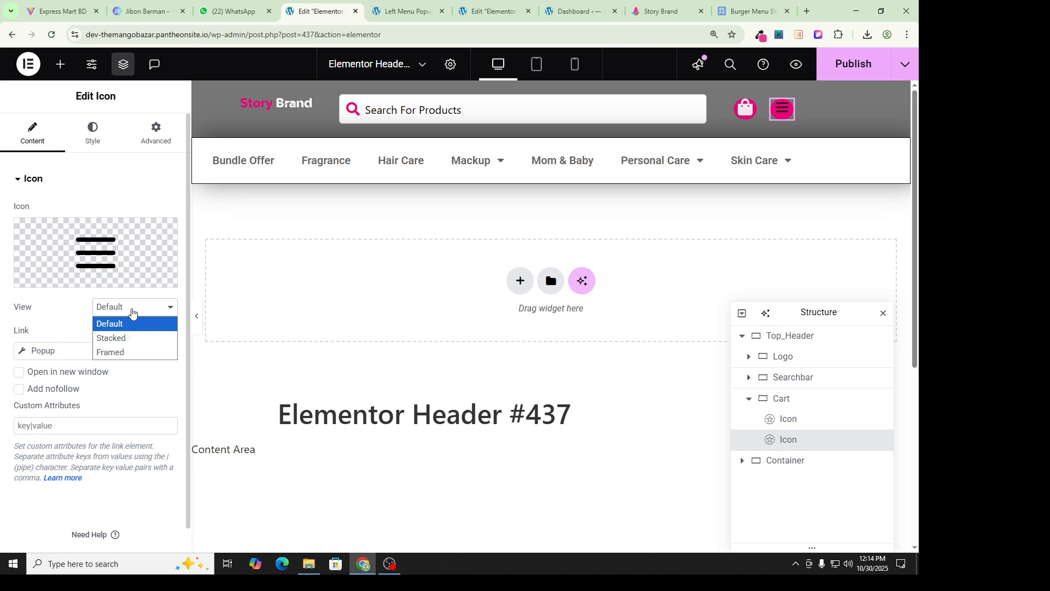
click(63, 315)
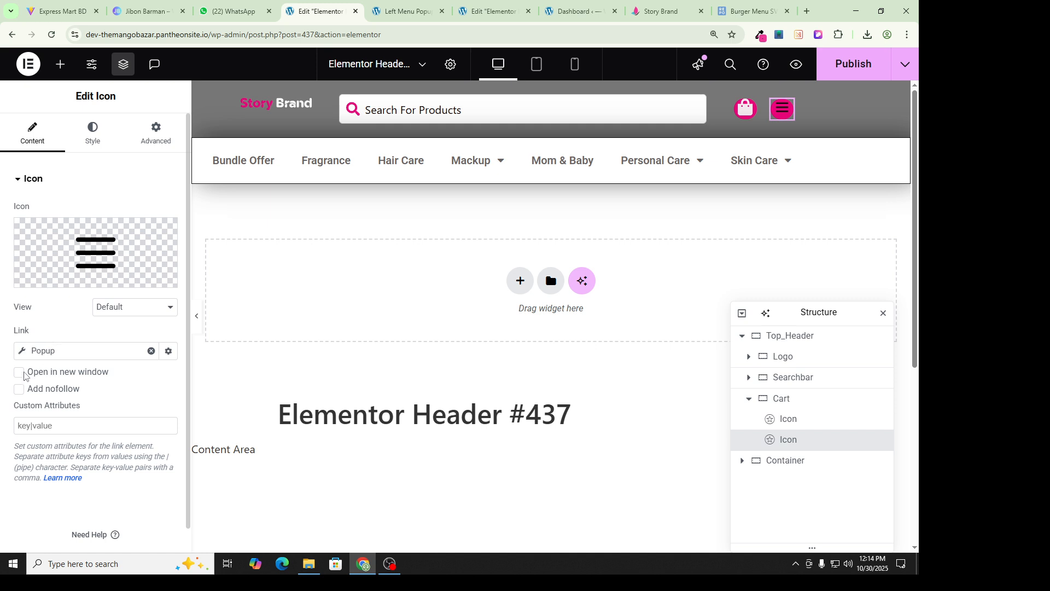
click(21, 391)
click(21, 391)
click(168, 350)
click(168, 351)
click(39, 427)
Test the popup on its live page, follow its Mom & Baby link, and return to the header editor.
click(408, 11)
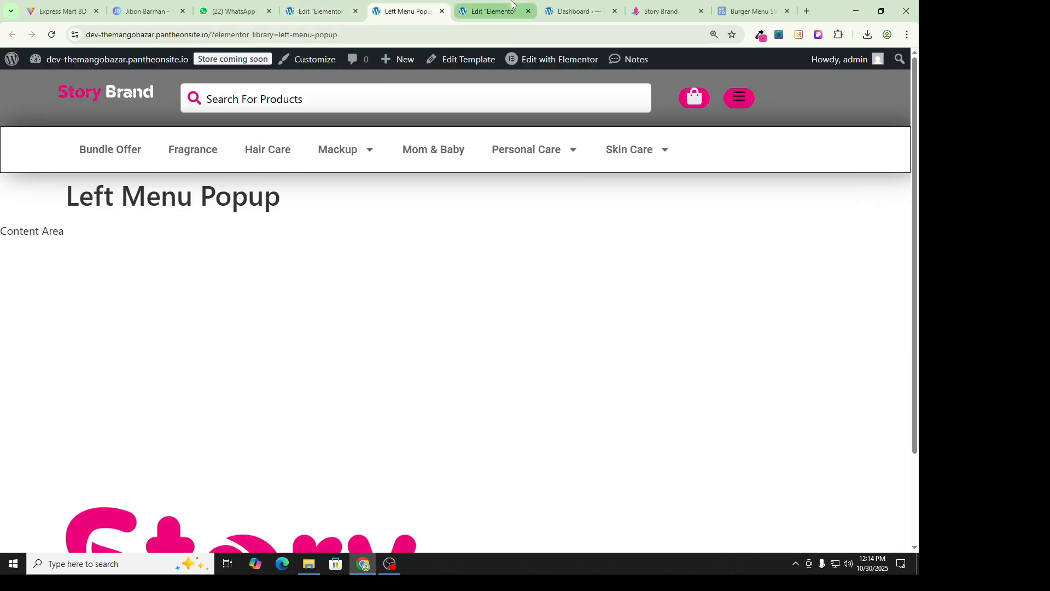
click(490, 11)
click(415, 15)
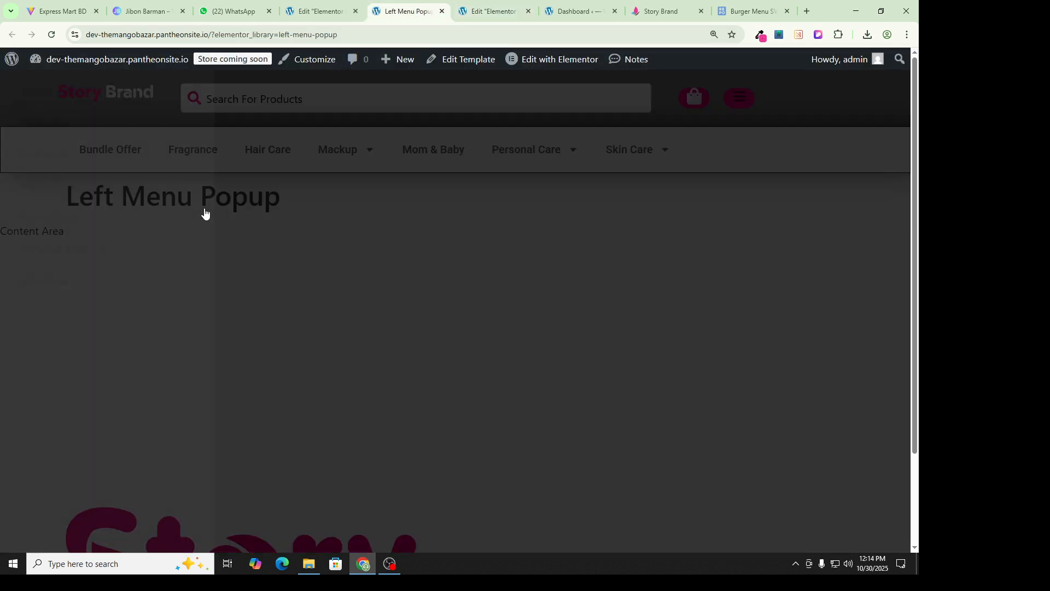
click(205, 216)
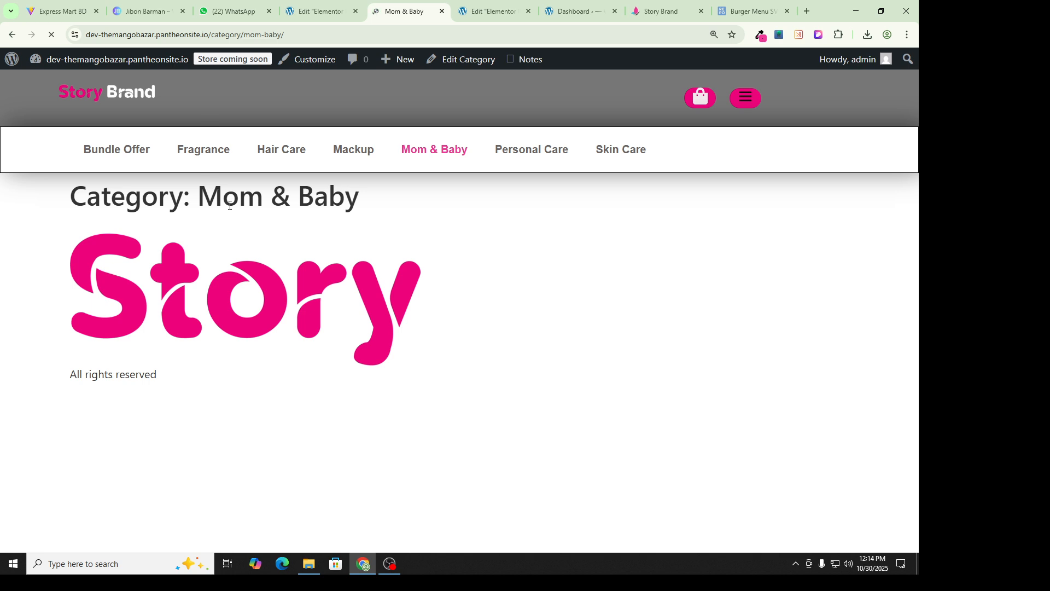
double_click(230, 205)
double_click(129, 196)
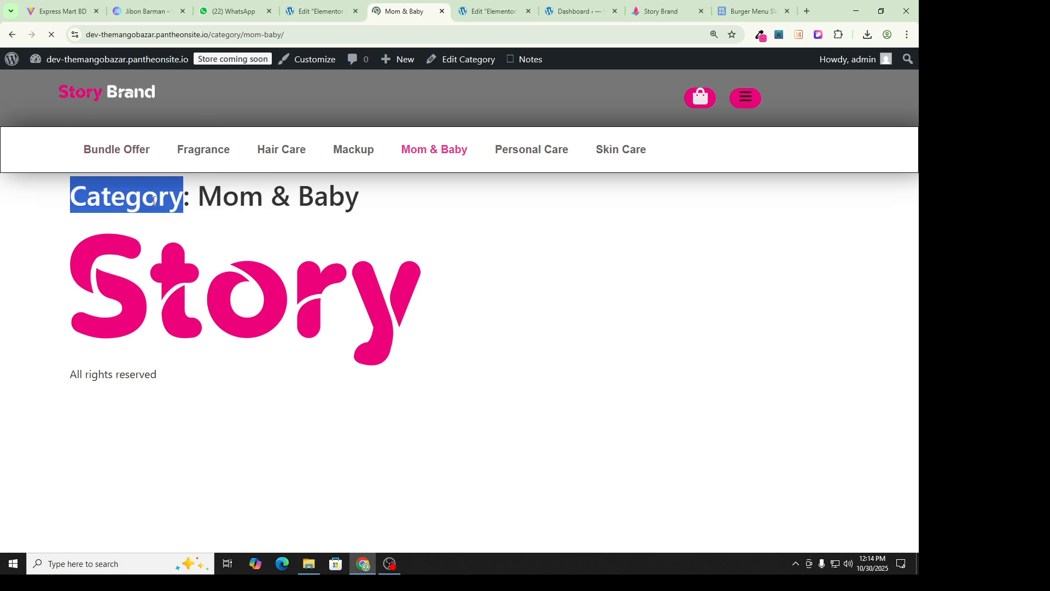
triple_click(219, 196)
double_click(328, 196)
triple_click(461, 210)
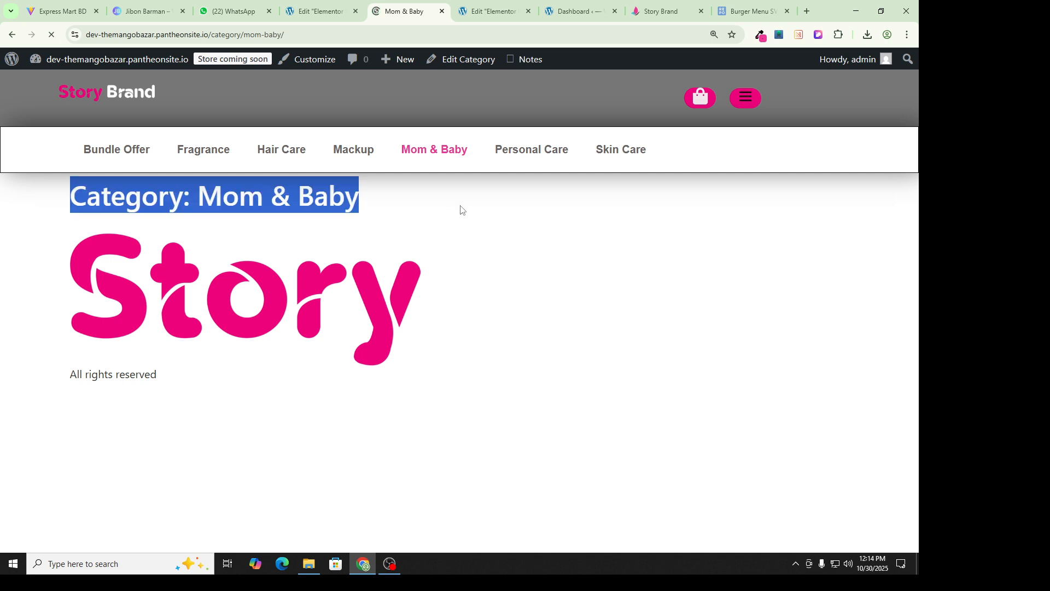
double_click(27, 225)
click(48, 220)
mouse_move(16, 59)
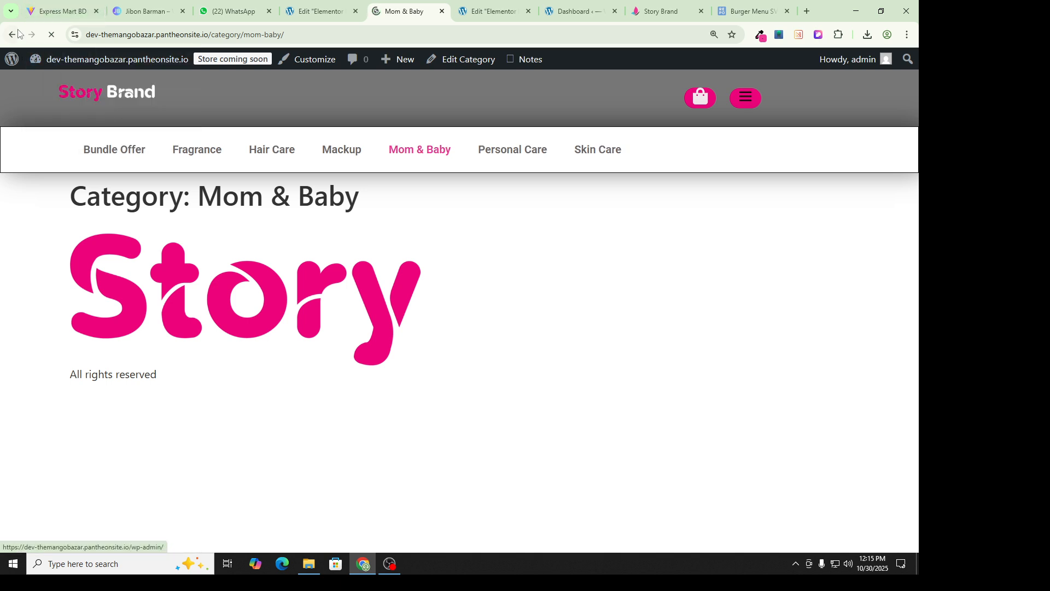
double_click(232, 194)
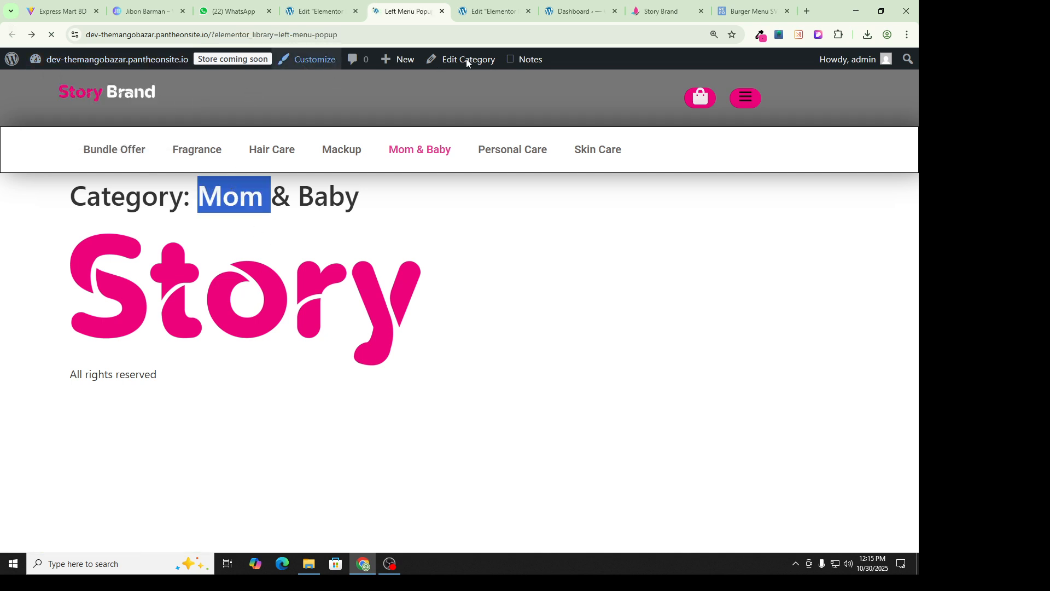
click(319, 12)
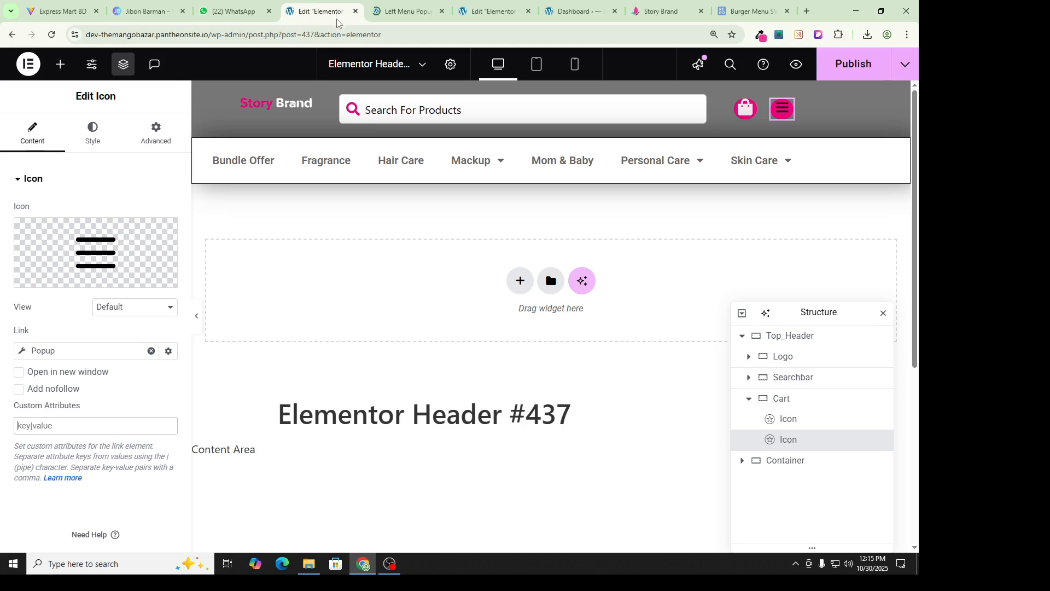
Open the WordPress list of Elementor popups and select the template ID in the Left Menu Popup's shortcode.
click(408, 11)
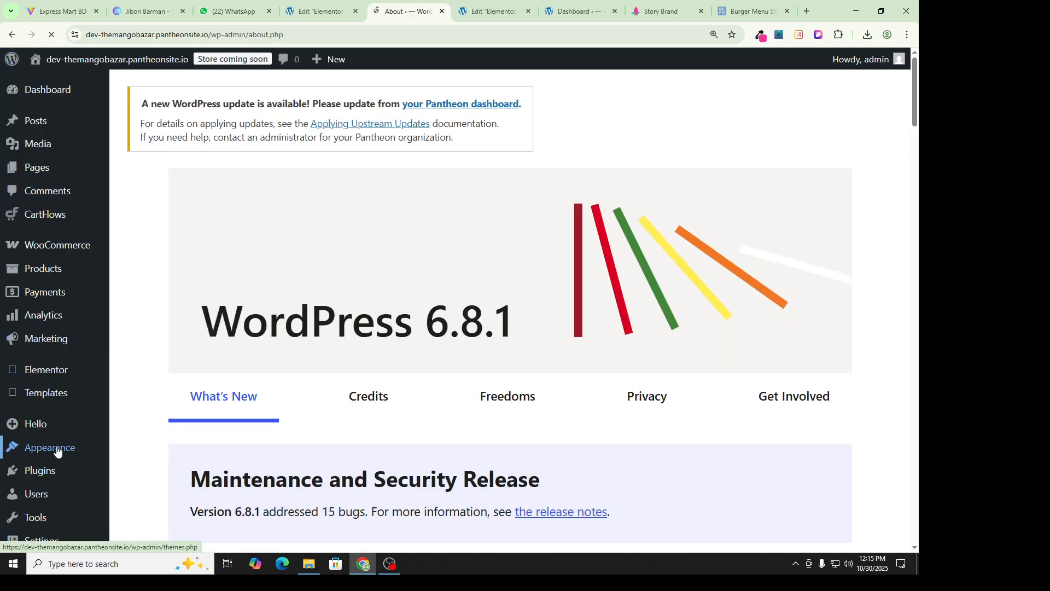
scroll(56, 449, down, 3)
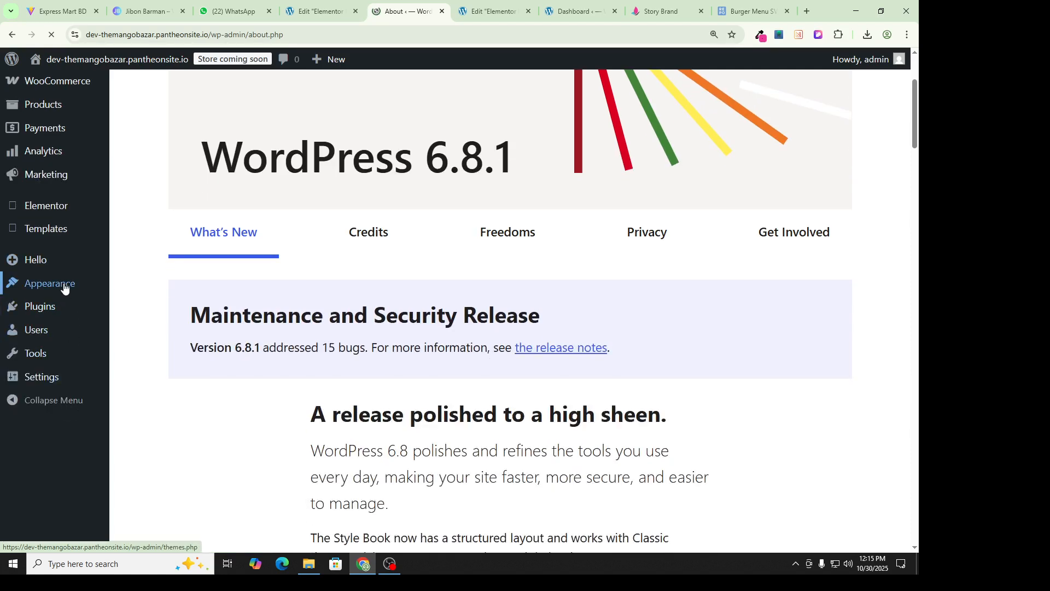
scroll(60, 295, down, 2)
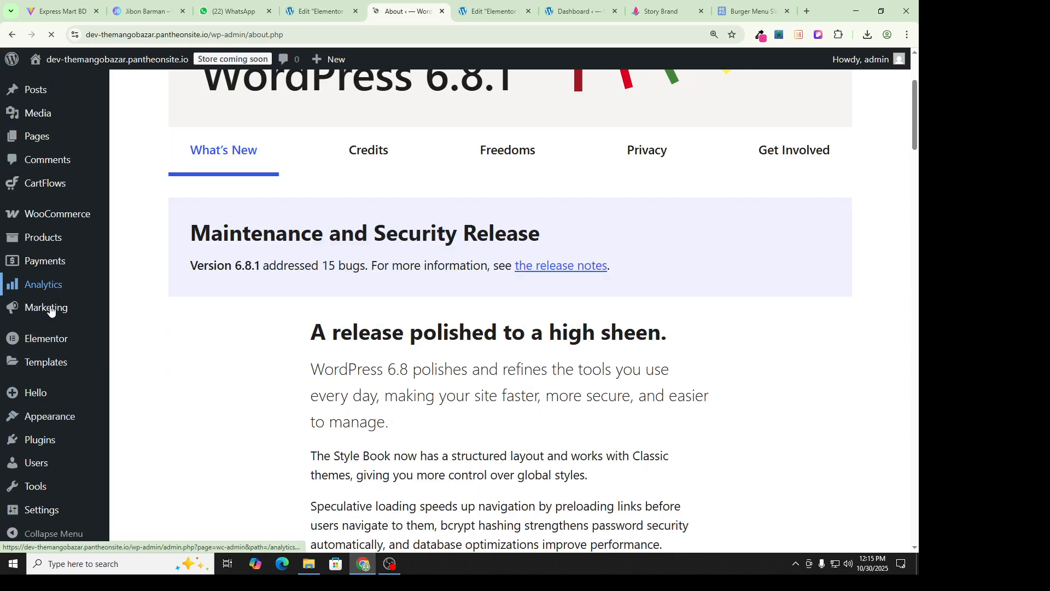
scroll(58, 368, down, 3)
mouse_move(52, 366)
mouse_move(60, 340)
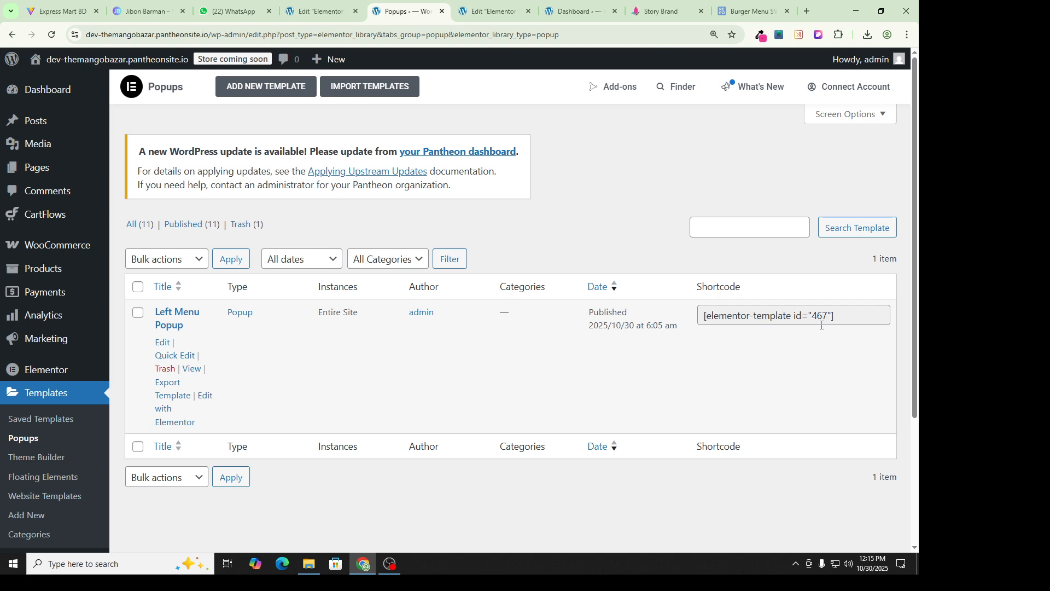
click(795, 316)
double_click(824, 317)
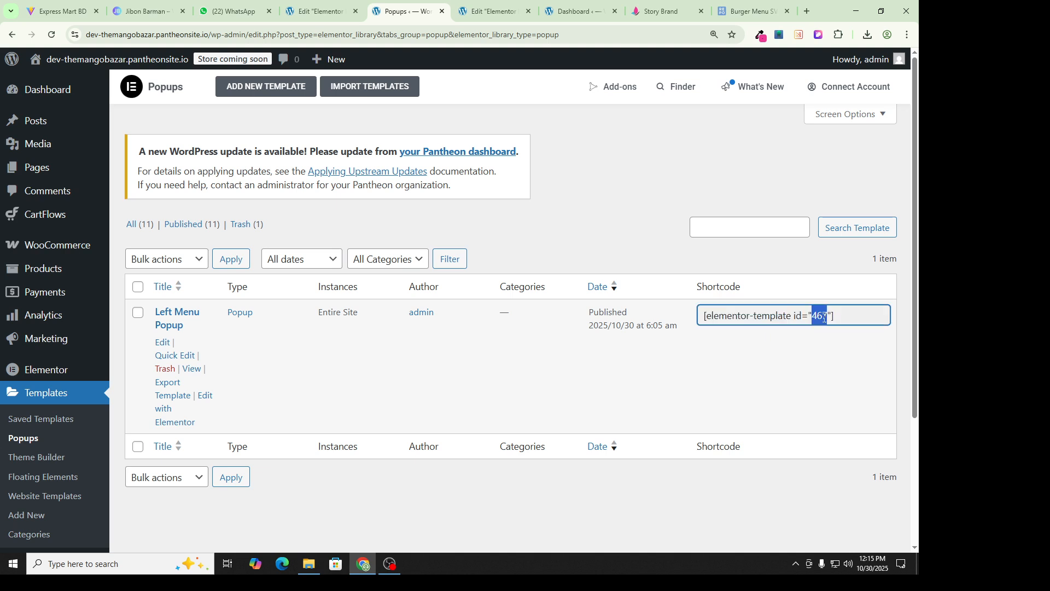
Copy the Left Menu Popup's shortcode and paste it into the custom attributes of the header's hamburger icon link.
right_click(791, 318)
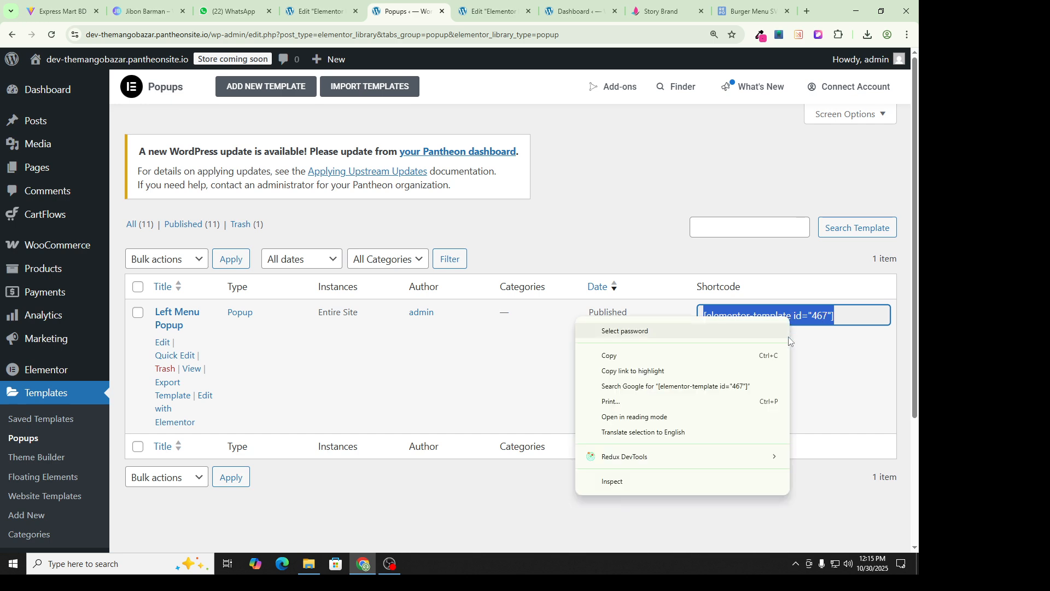
click(613, 355)
click(575, 11)
click(513, 7)
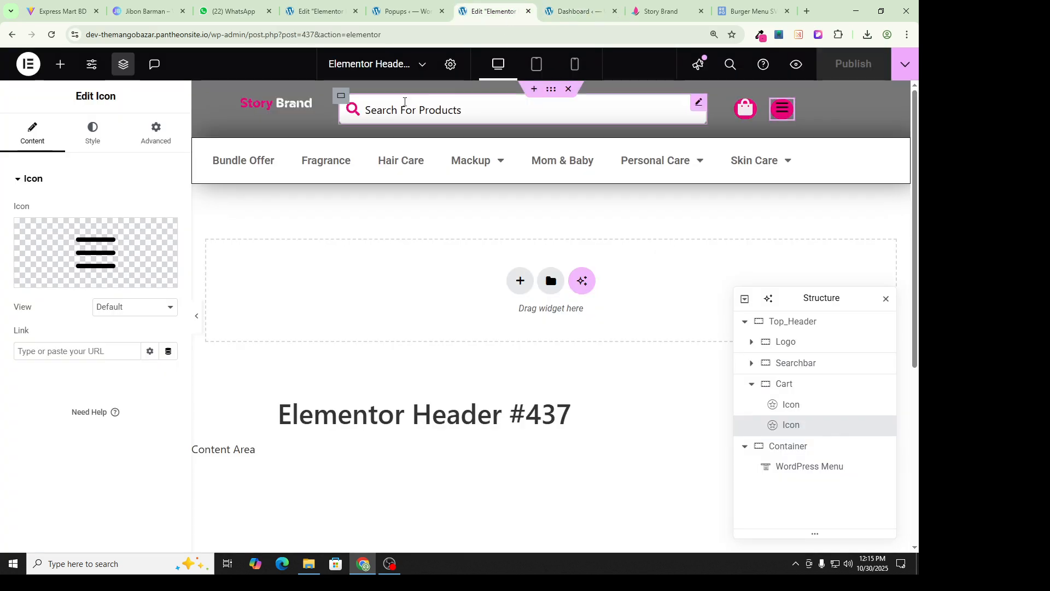
click(81, 353)
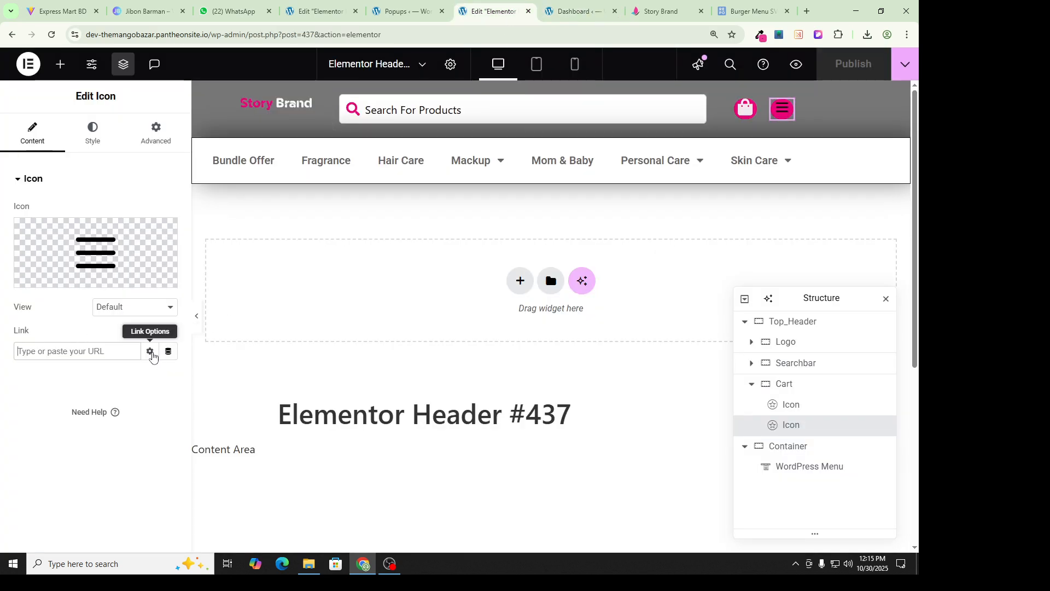
click(152, 354)
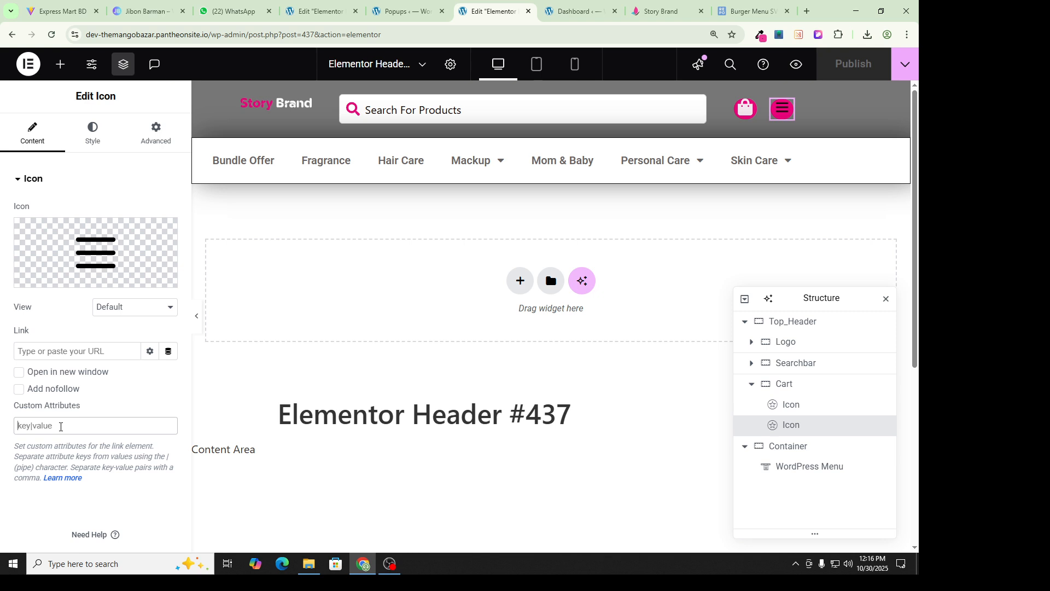
click(61, 426)
key(ctrl+v)
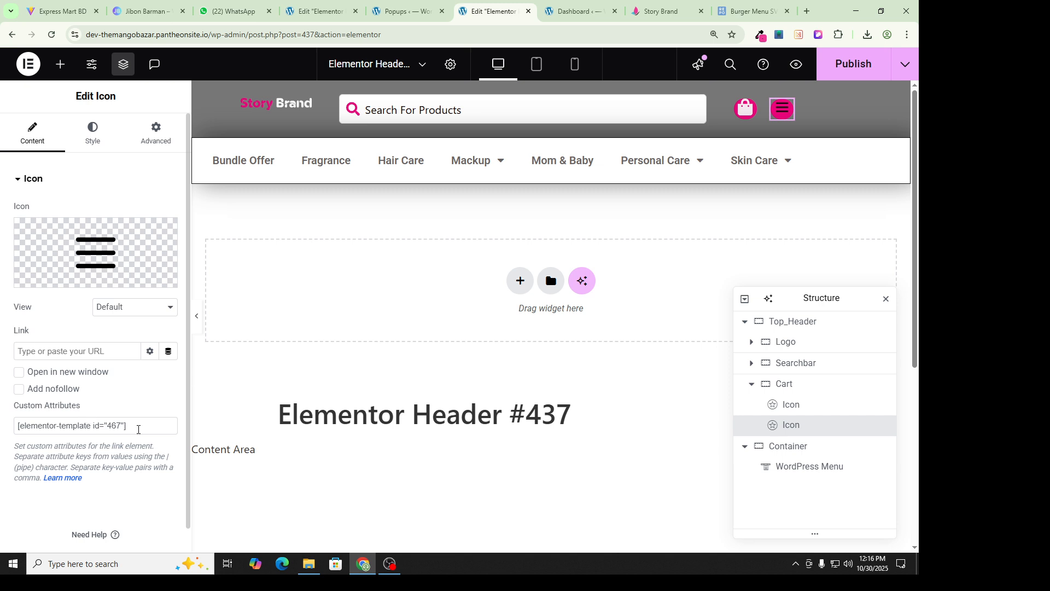
scroll(91, 471, down, 1)
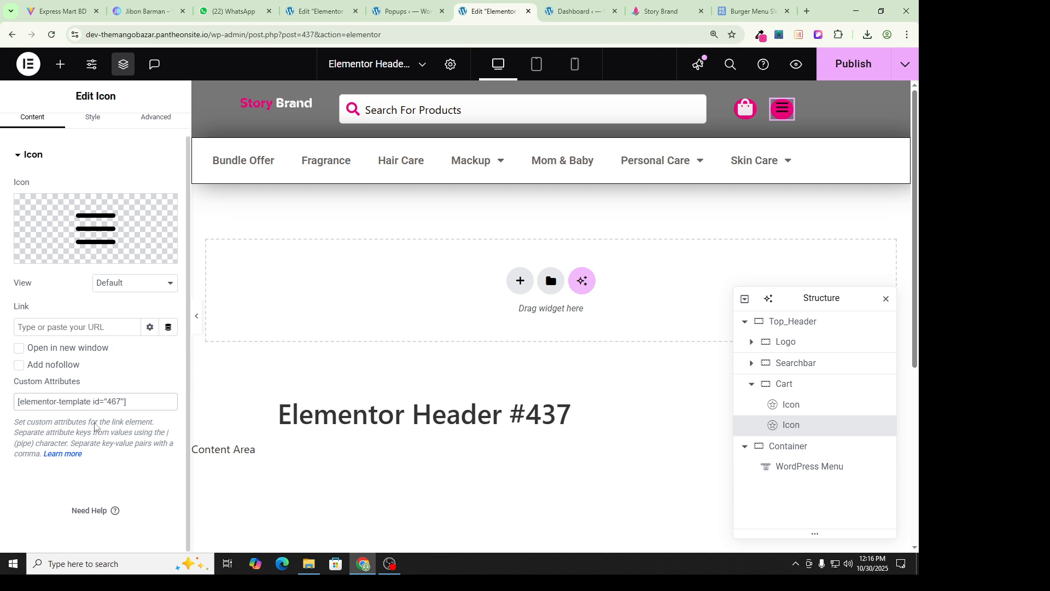
scroll(94, 427, up, 1)
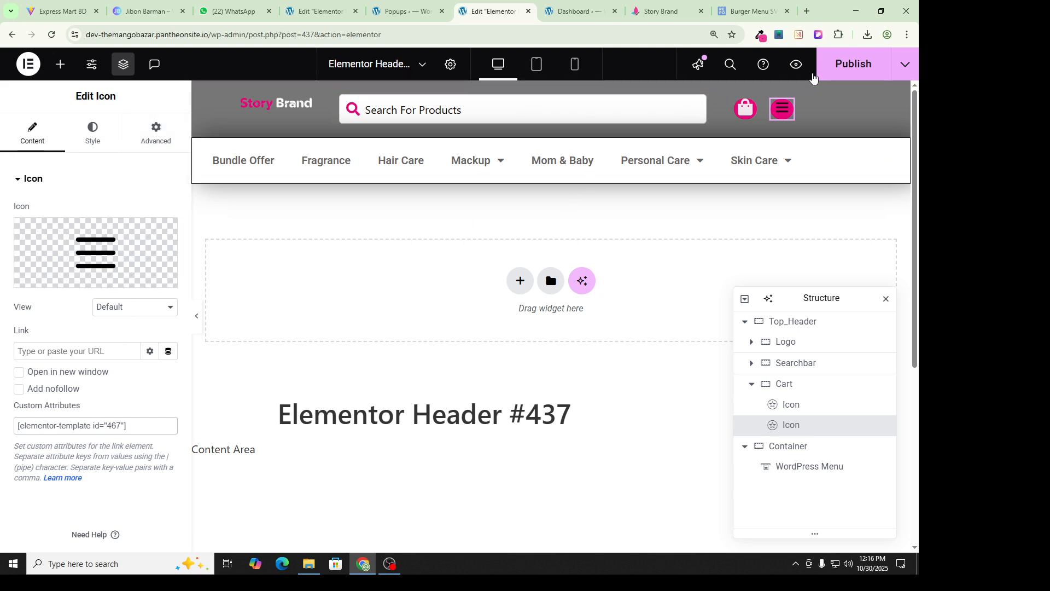
Preview the header without the editing controls, try the hamburger icon, and return to the icon's link settings.
click(197, 318)
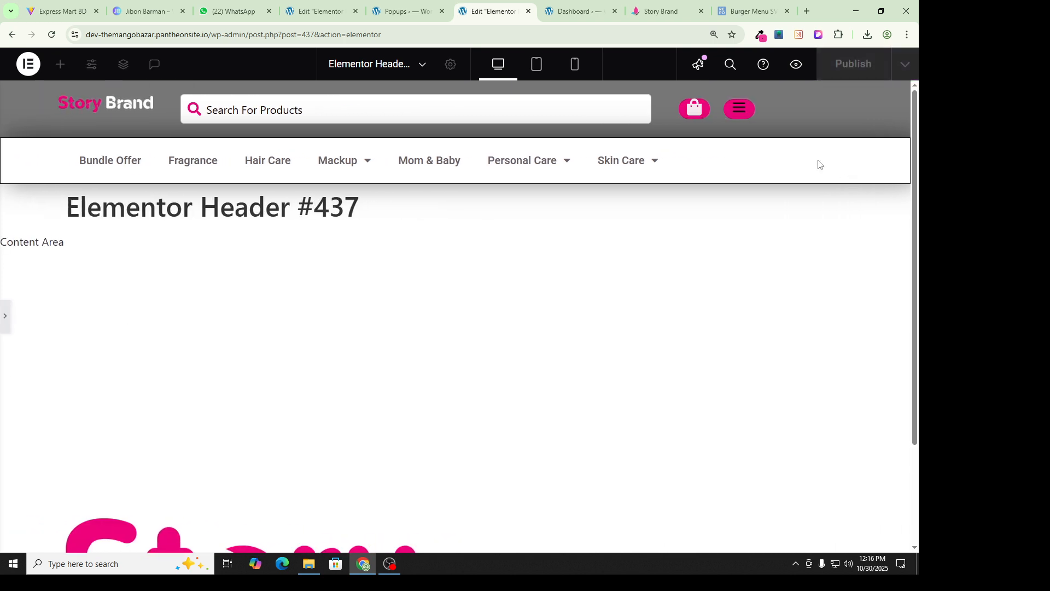
click(739, 110)
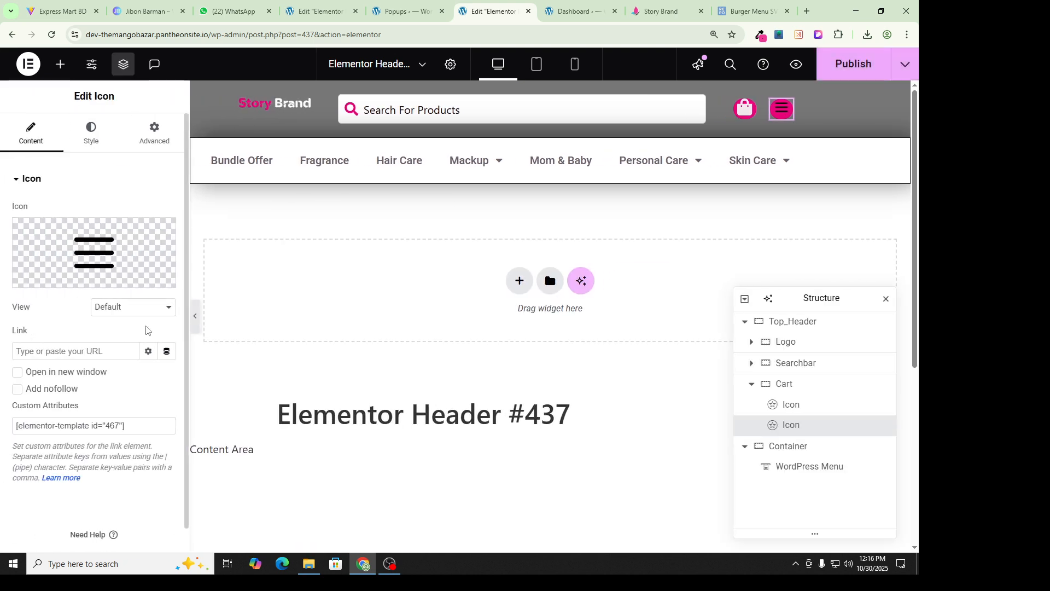
click(89, 345)
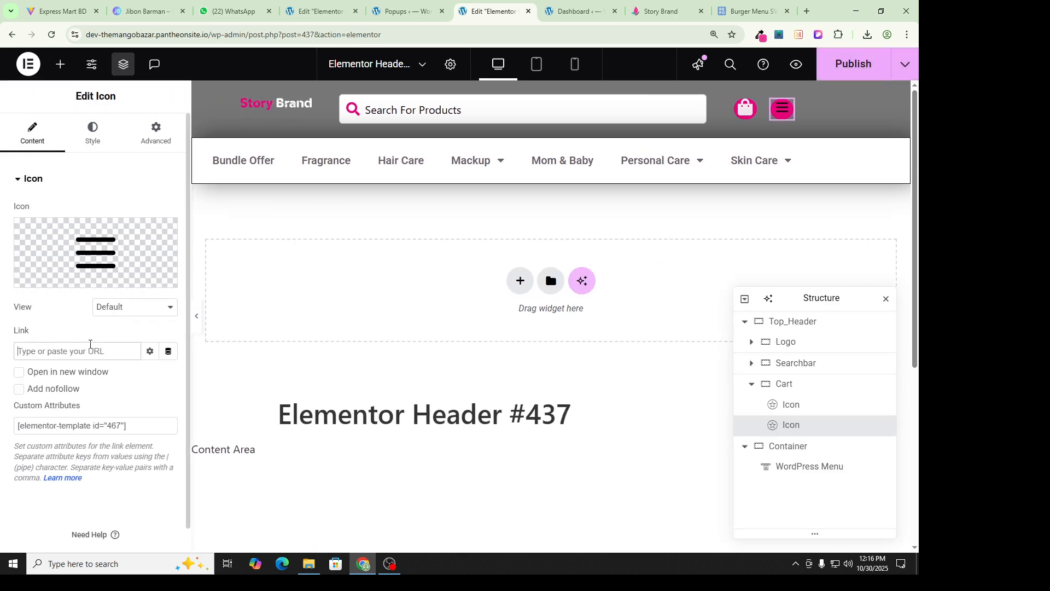
Replace the shortcode in the icon link's custom attributes with "Left Menu Popup".
drag(134, 426, 39, 428)
drag(126, 428, 3, 435)
text(Left Menu Popup)
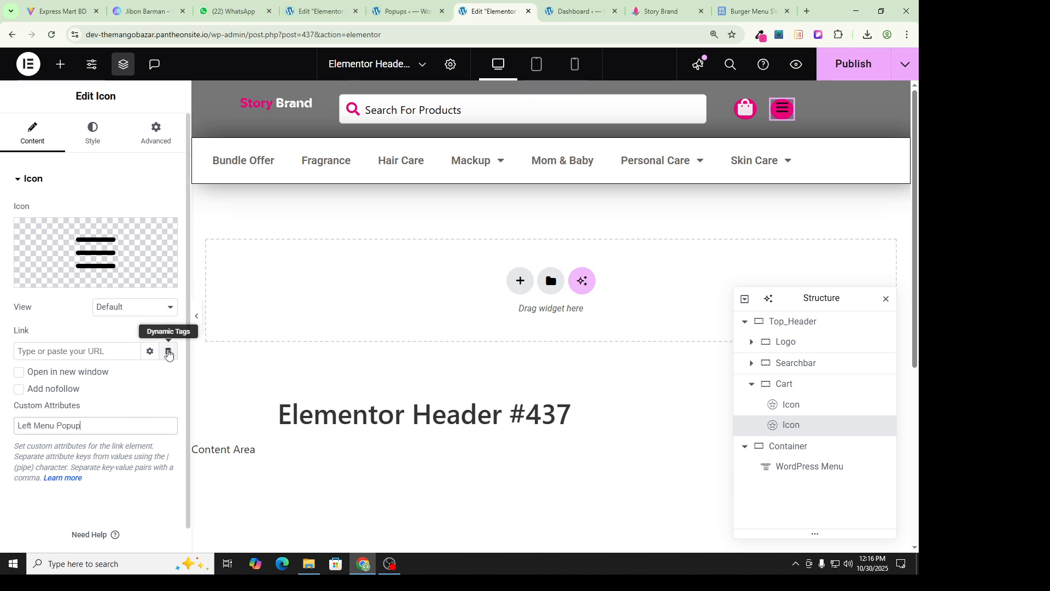
Set the hamburger icon's link to the dynamic Popup action.
click(168, 353)
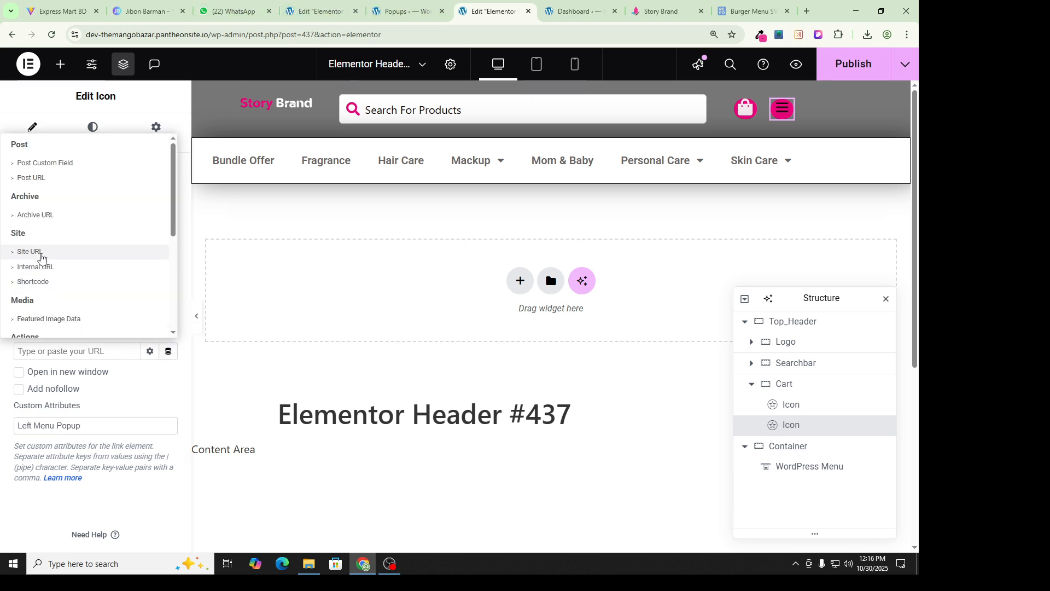
scroll(41, 256, down, 2)
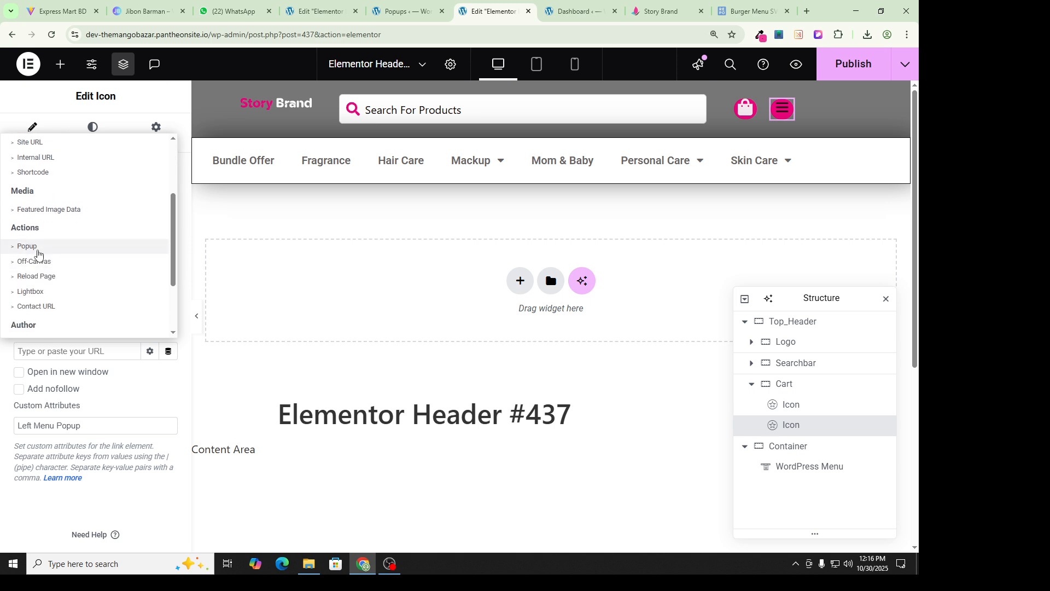
scroll(38, 252, down, 2)
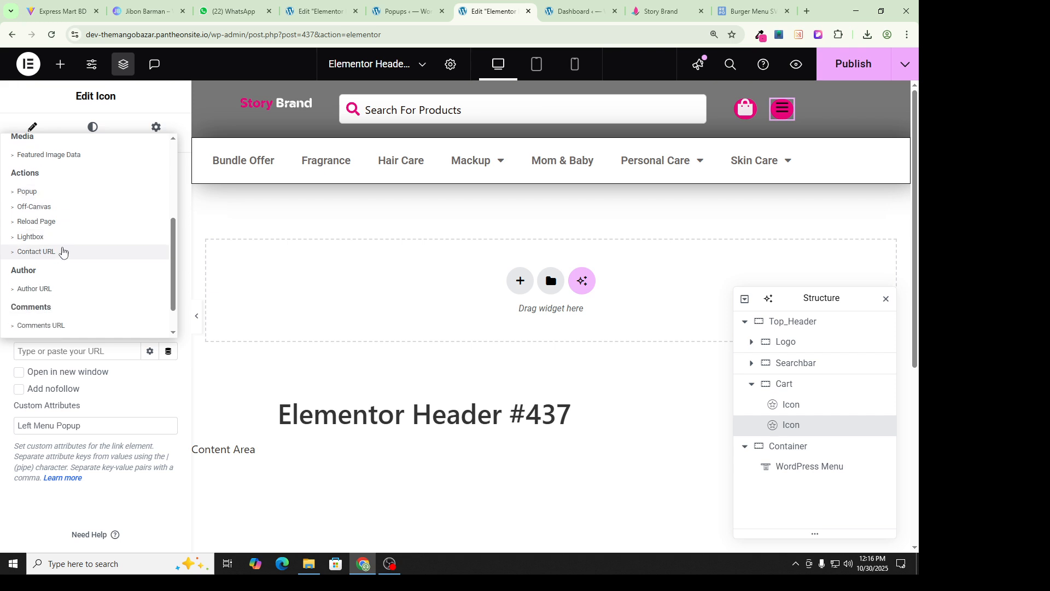
scroll(55, 239, up, 1)
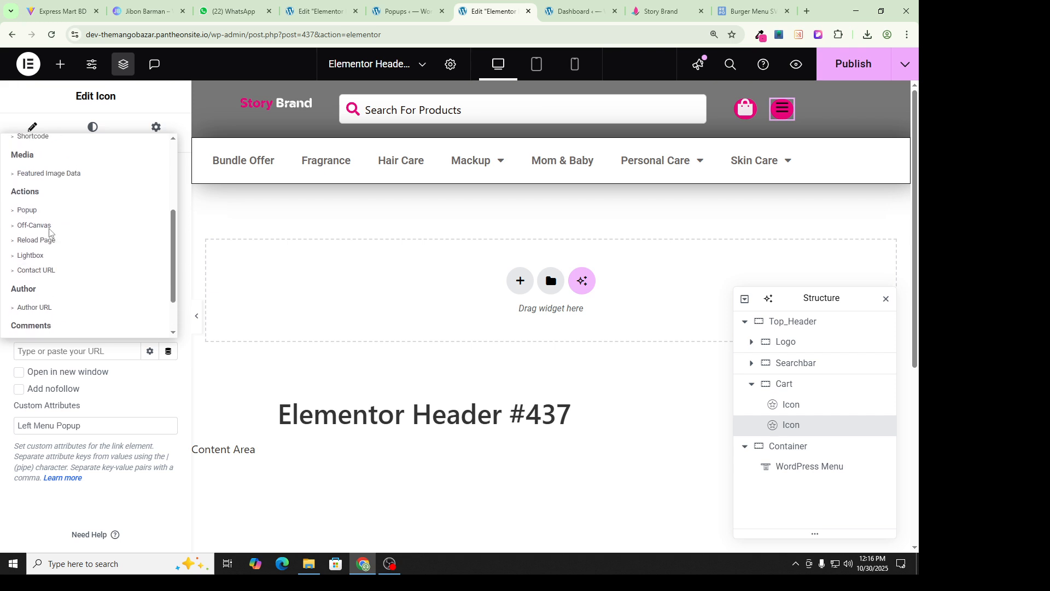
click(35, 211)
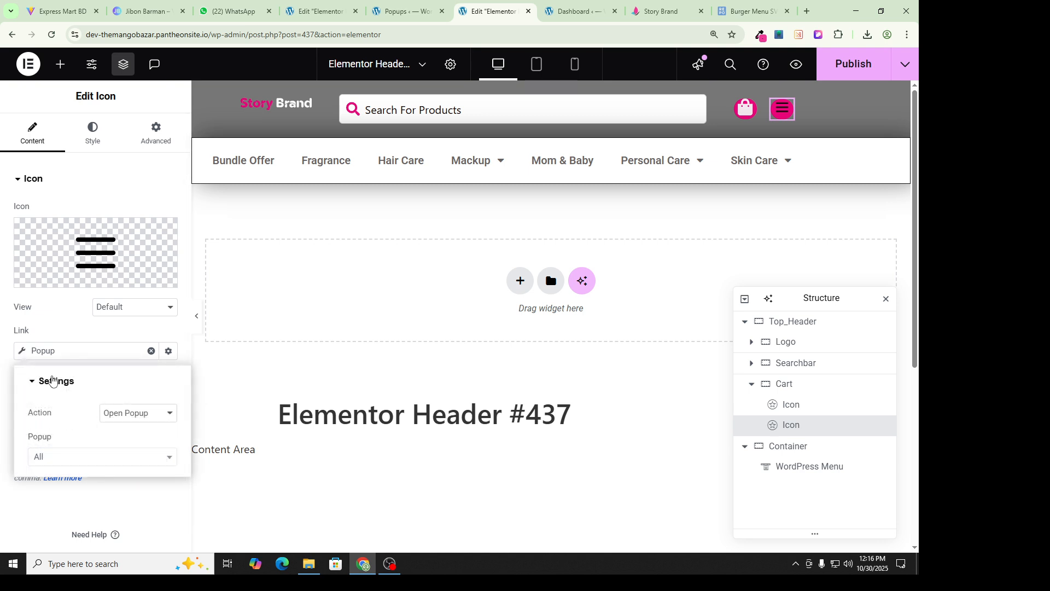
Keep the link's action as Open Popup and assign the Left Menu Popup template as its target.
click(125, 419)
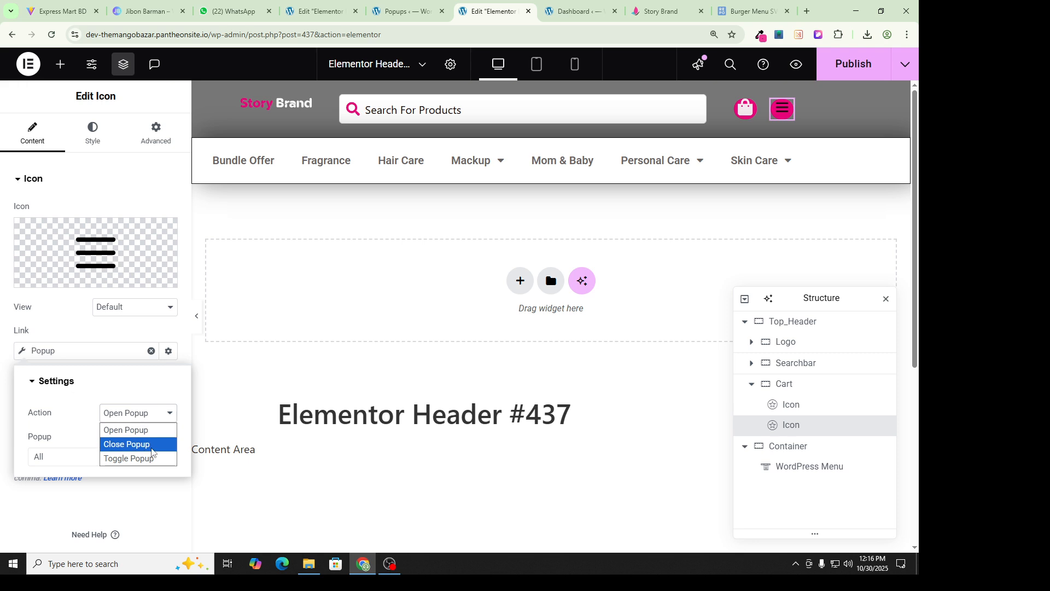
click(72, 418)
click(56, 460)
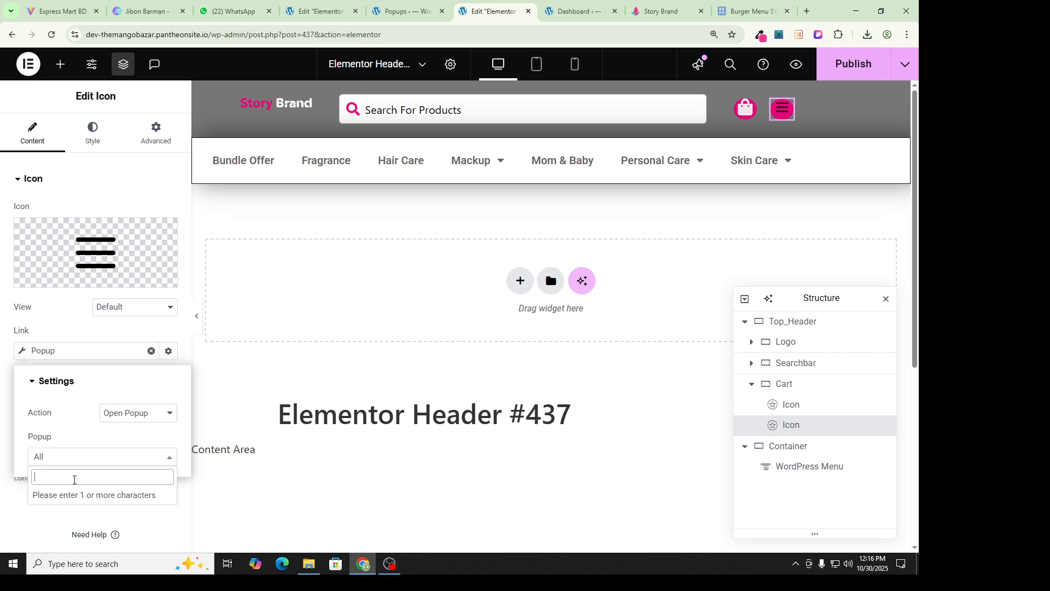
text(le)
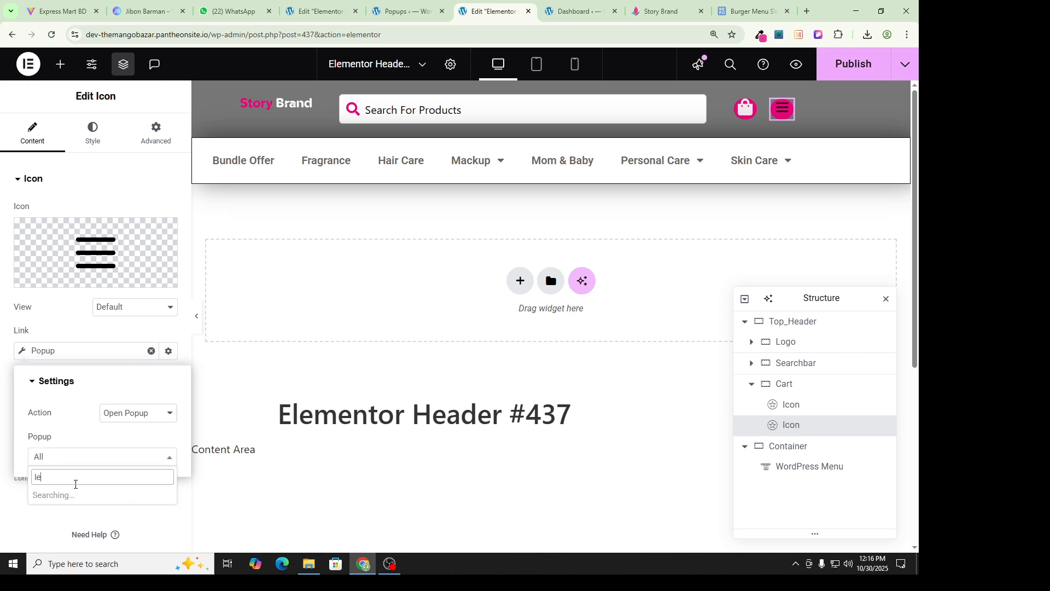
text(ft)
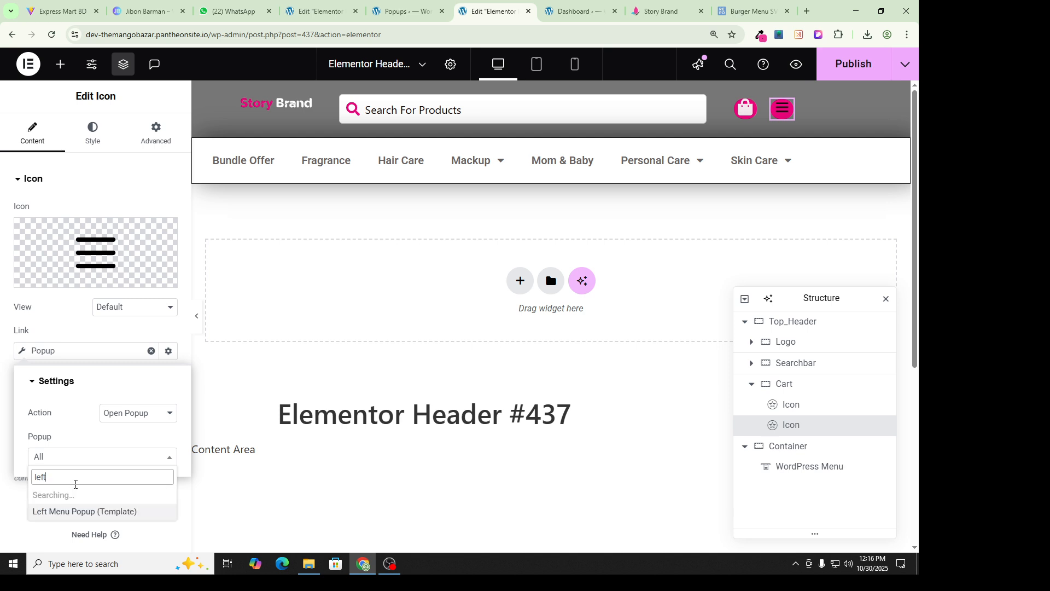
click(98, 512)
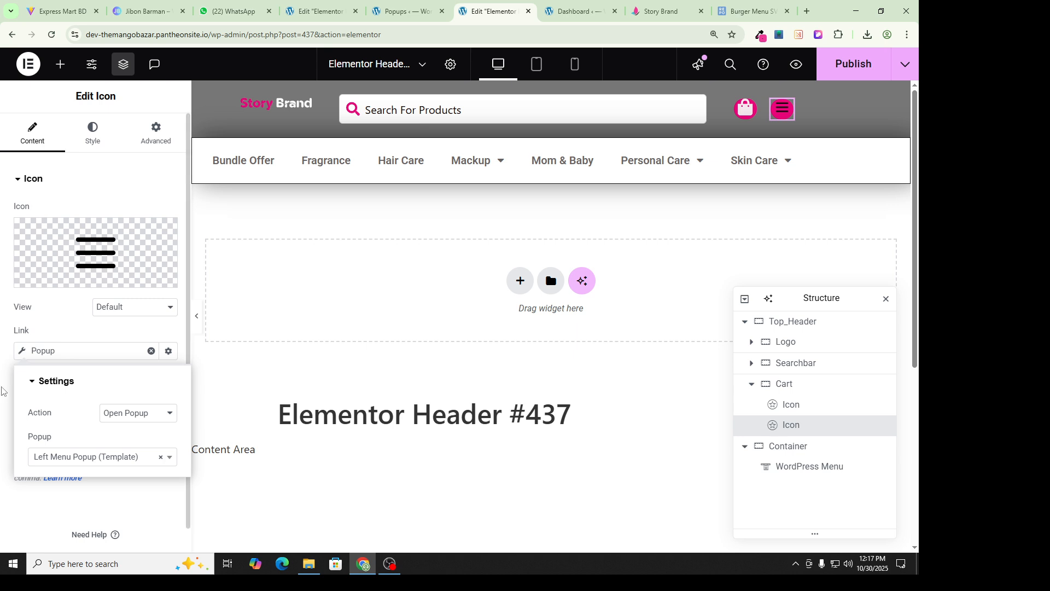
click(1, 391)
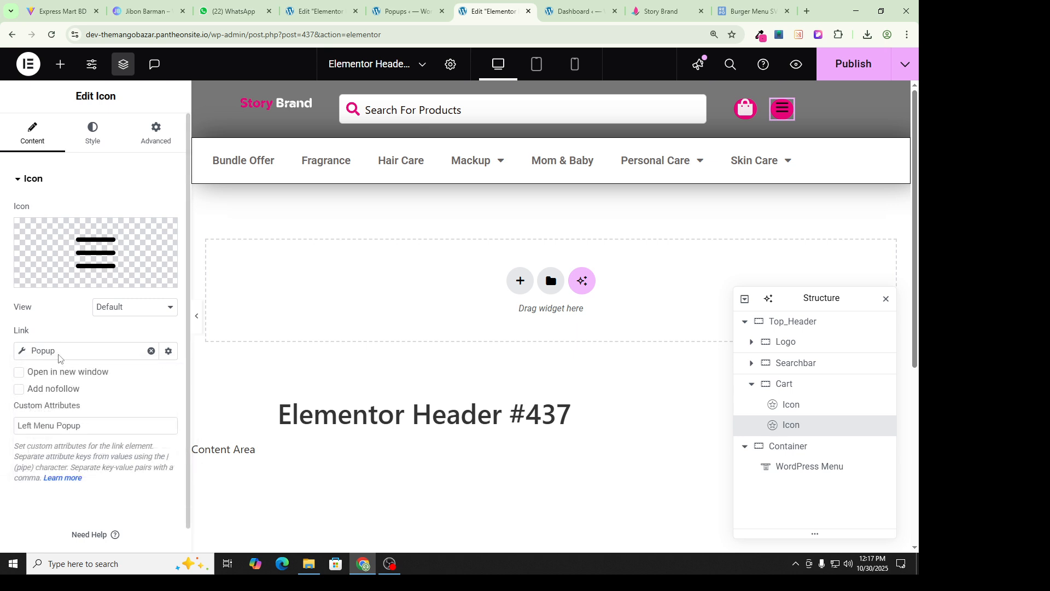
click(23, 355)
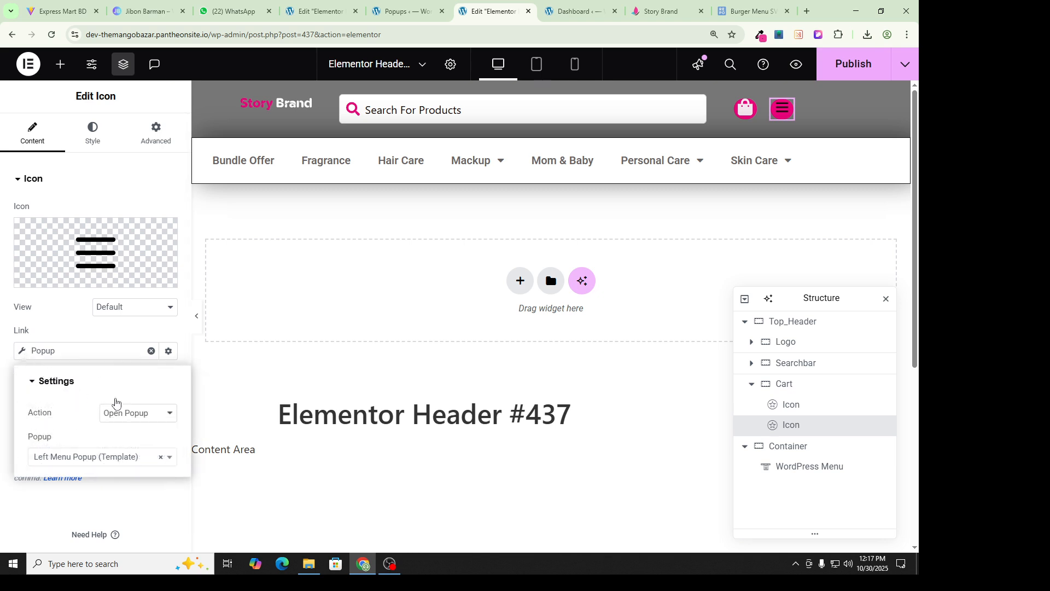
click(83, 355)
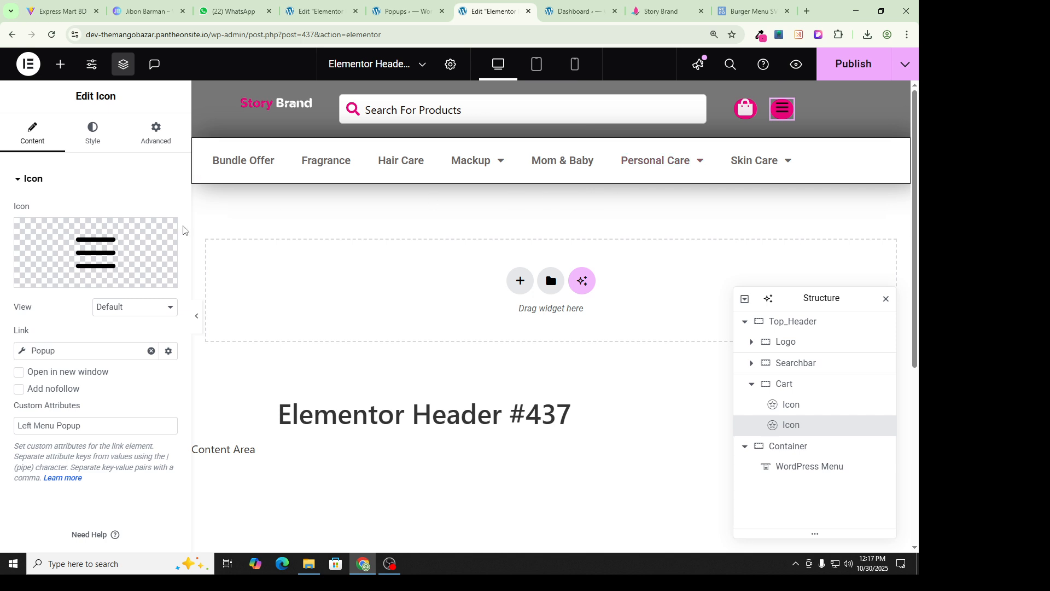
Save the header with its popup link and check the hamburger icon in the editor without the editing controls.
click(198, 320)
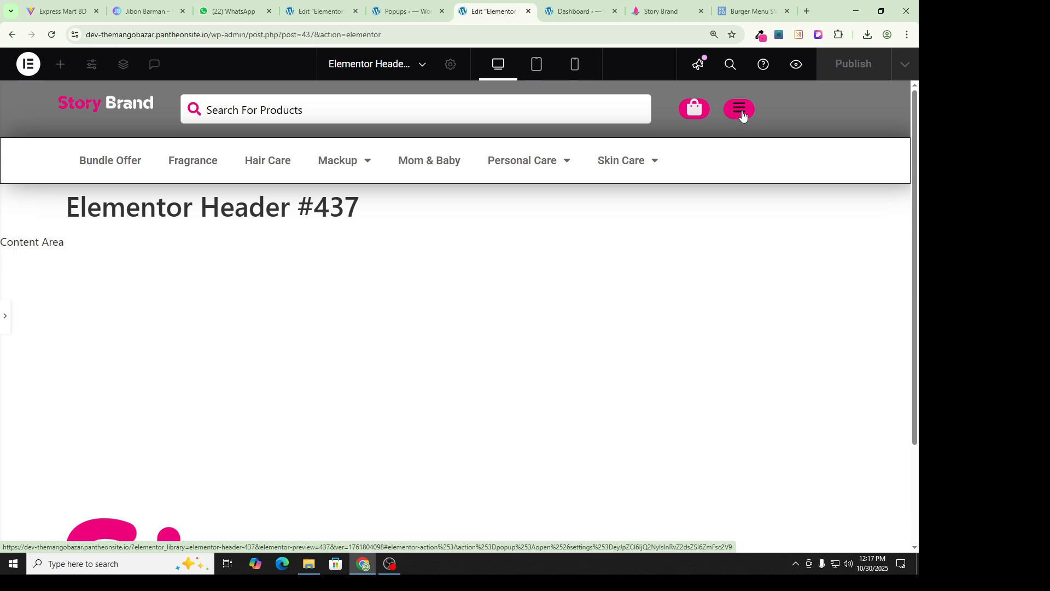
click(5, 315)
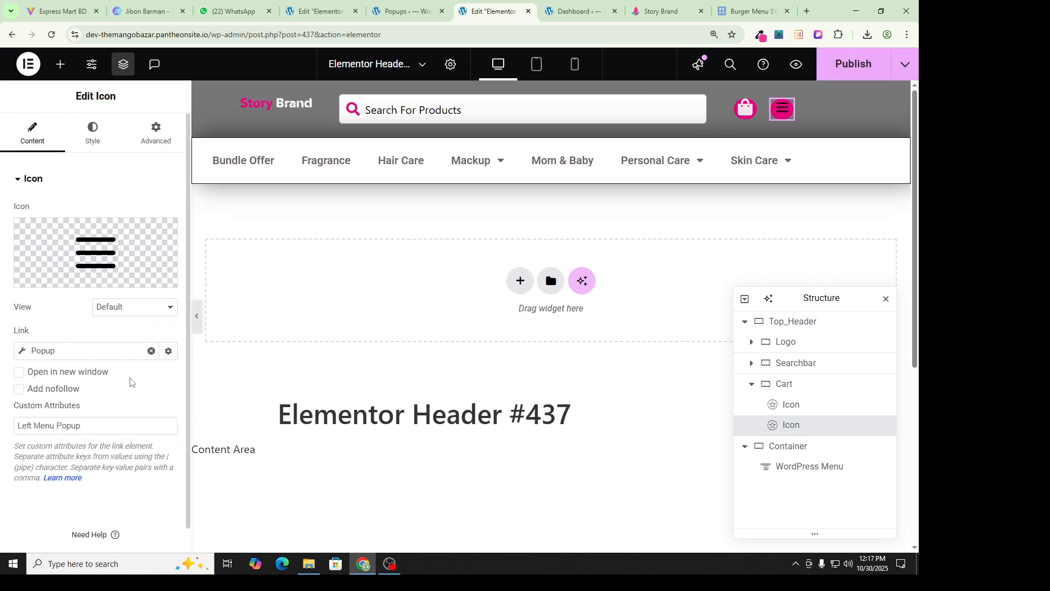
scroll(116, 433, down, 1)
key(ctrl+s)
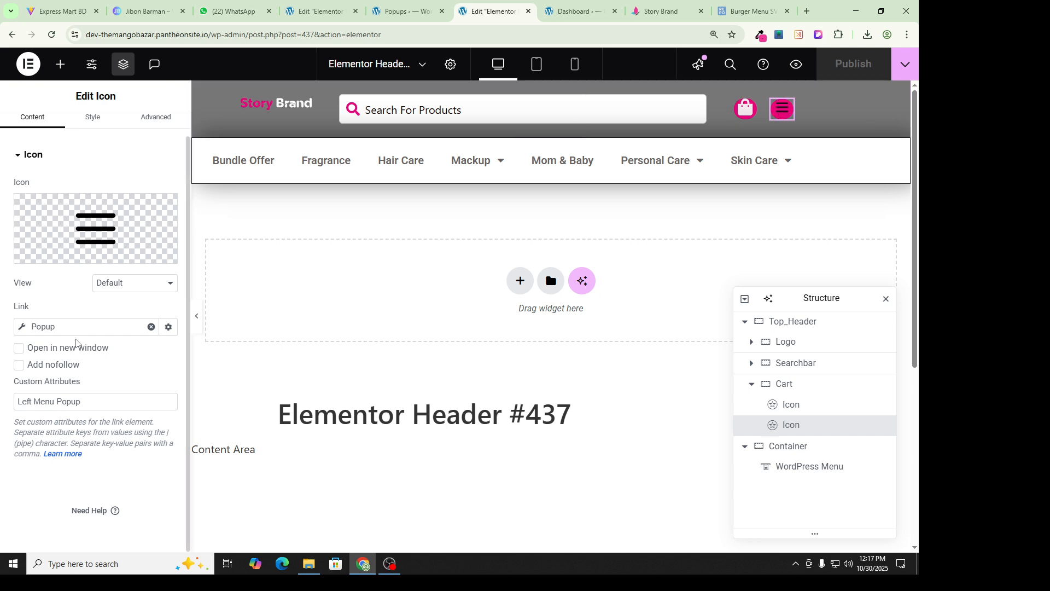
scroll(82, 351, up, 1)
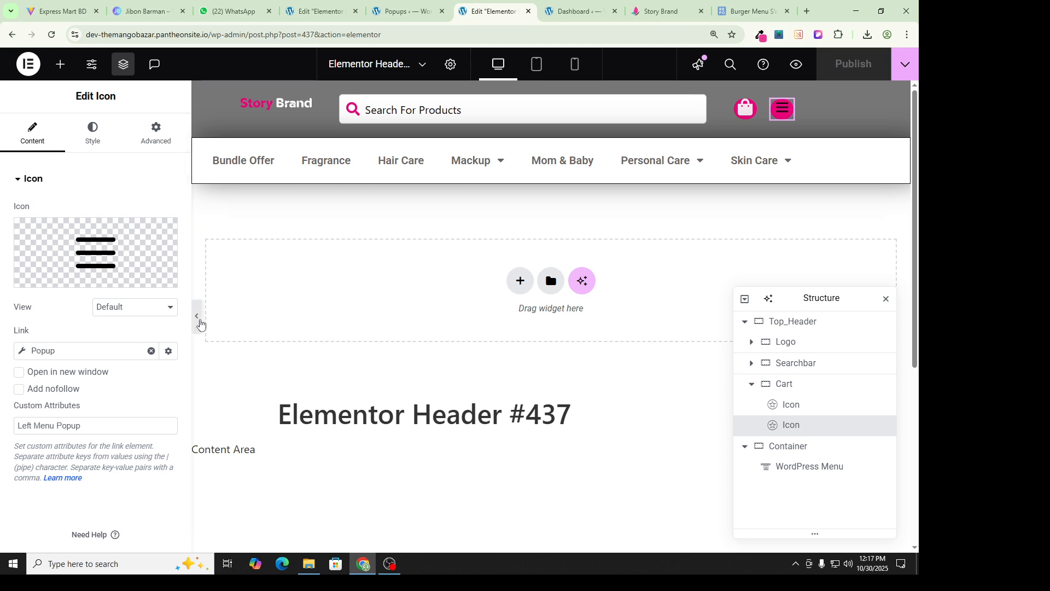
click(197, 317)
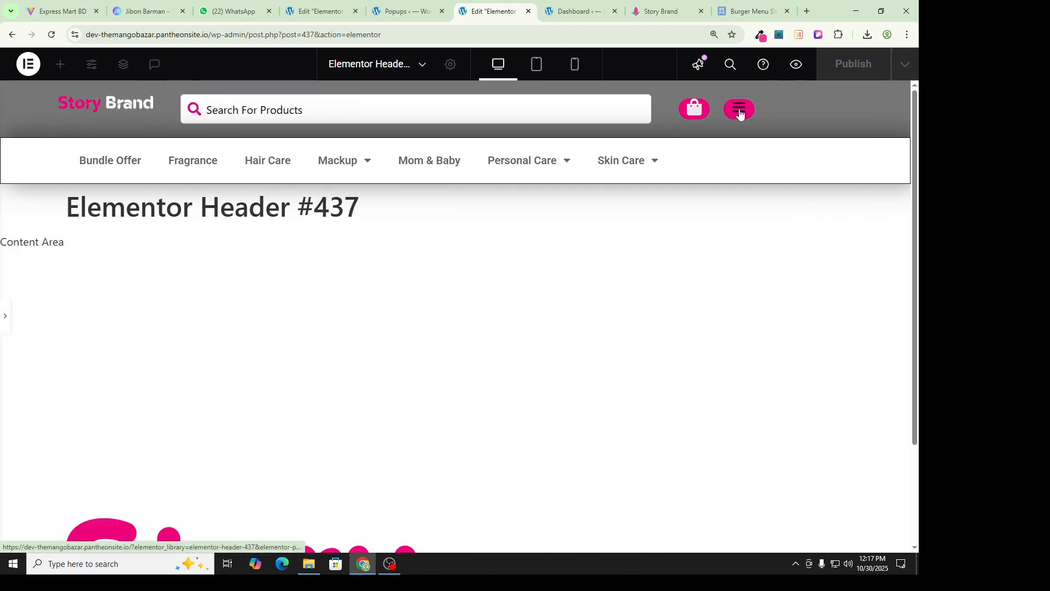
click(5, 316)
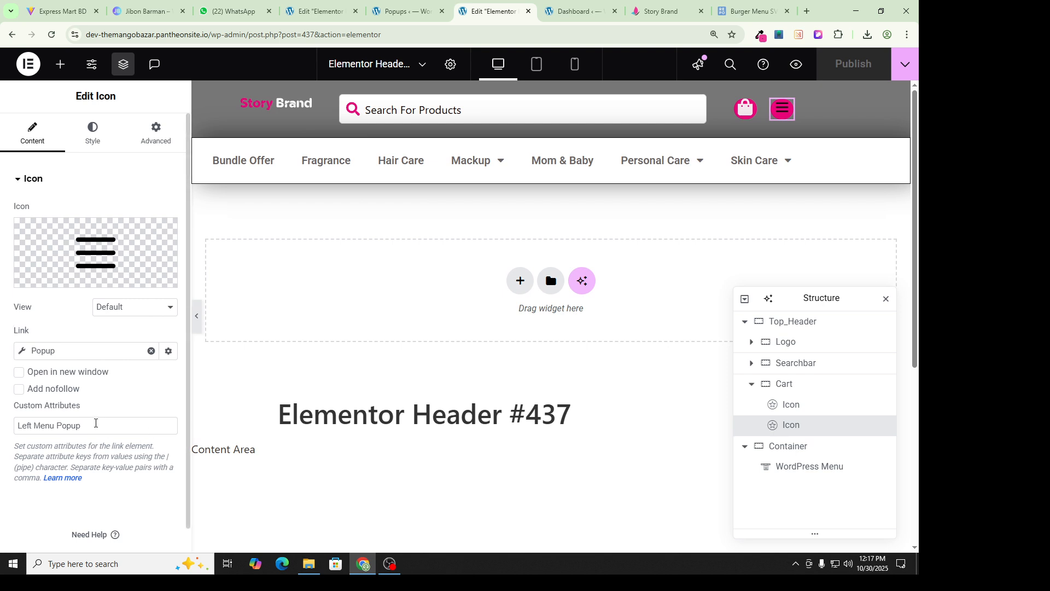
View the header's live page and test opening the left menu from the hamburger icon.
click(905, 64)
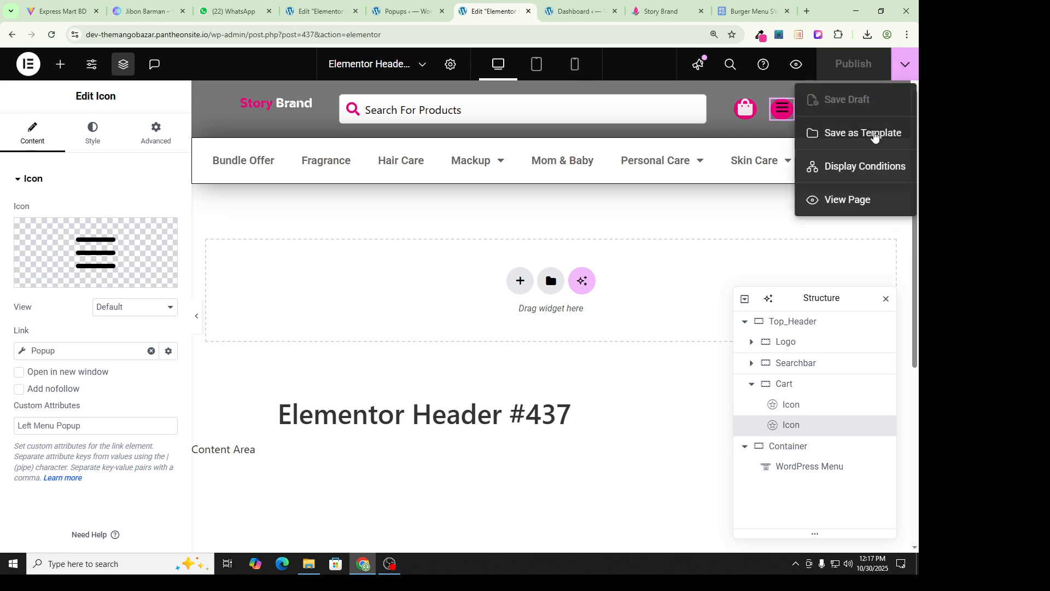
click(855, 199)
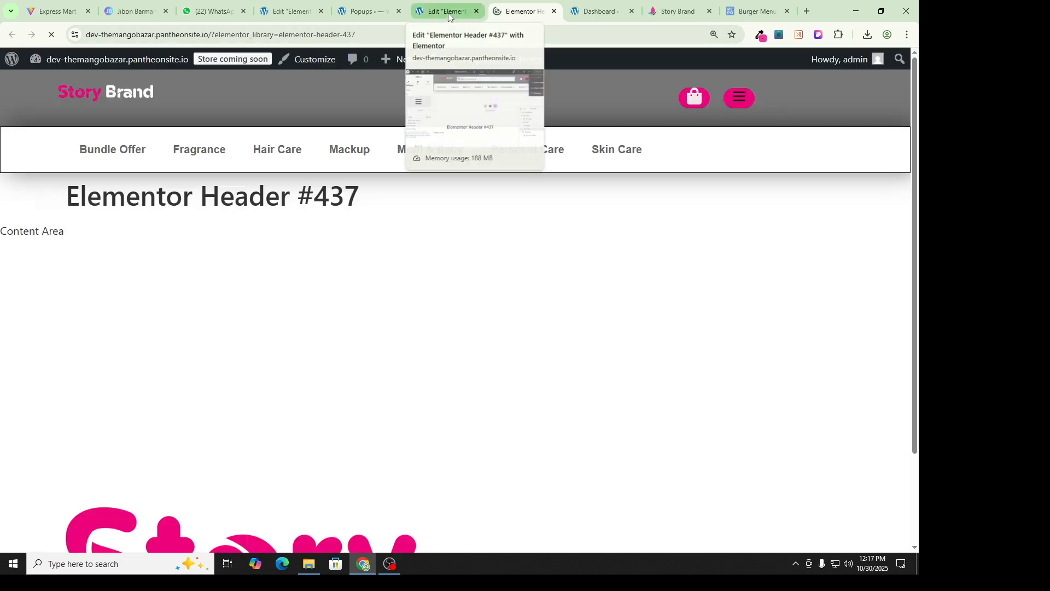
click(739, 99)
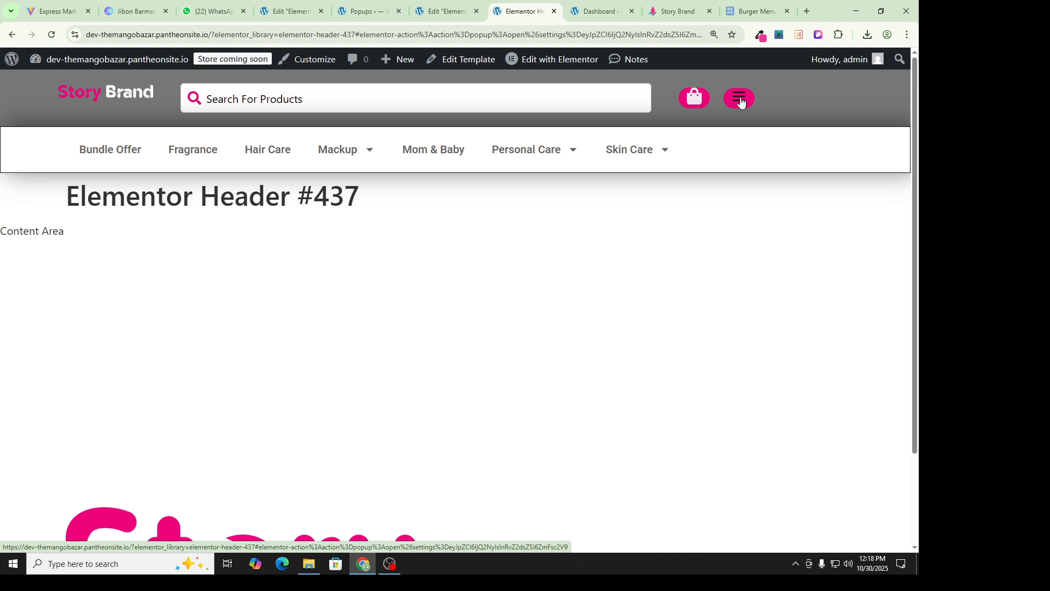
click(740, 99)
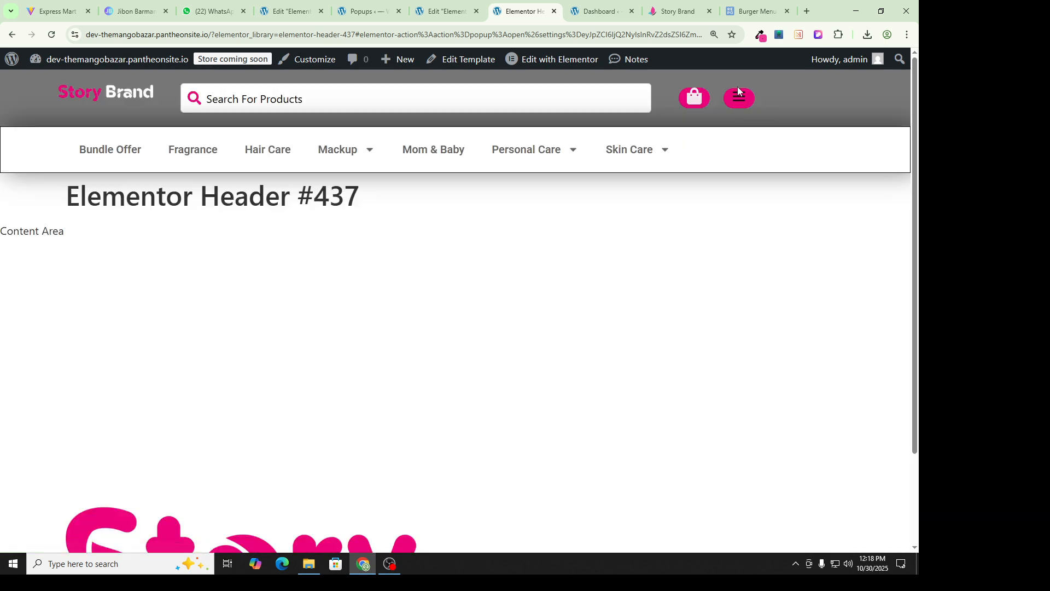
click(744, 100)
click(745, 101)
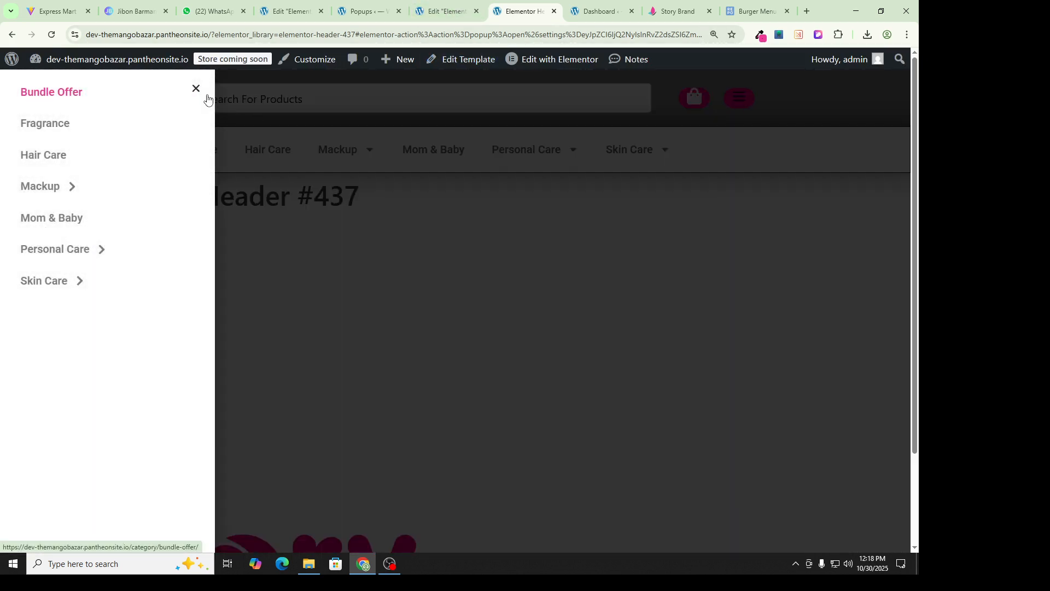
Open the Left Menu Popup template from the popups list for editing in Elementor.
click(443, 11)
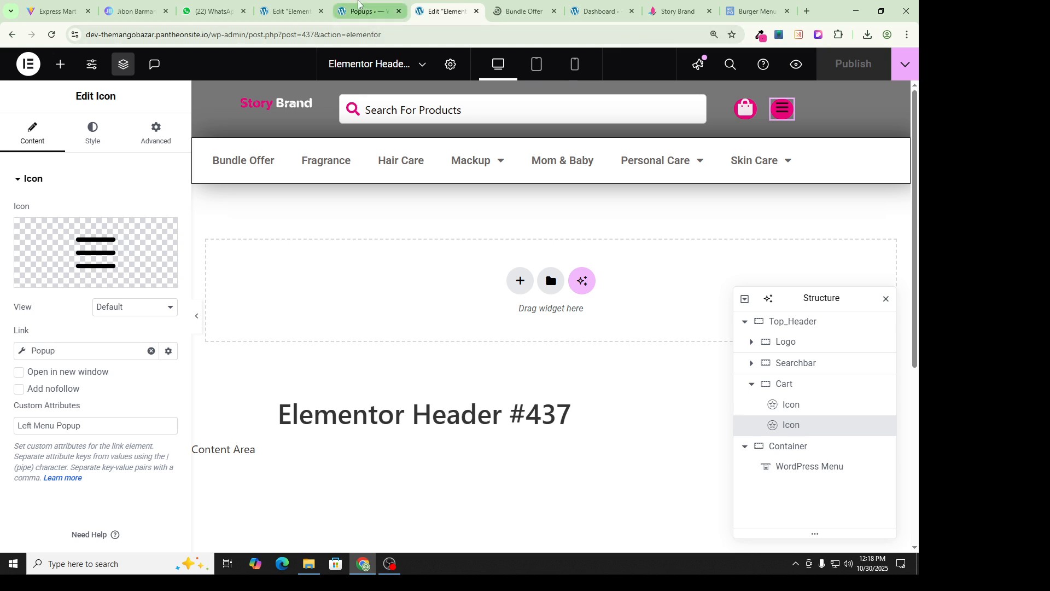
click(368, 14)
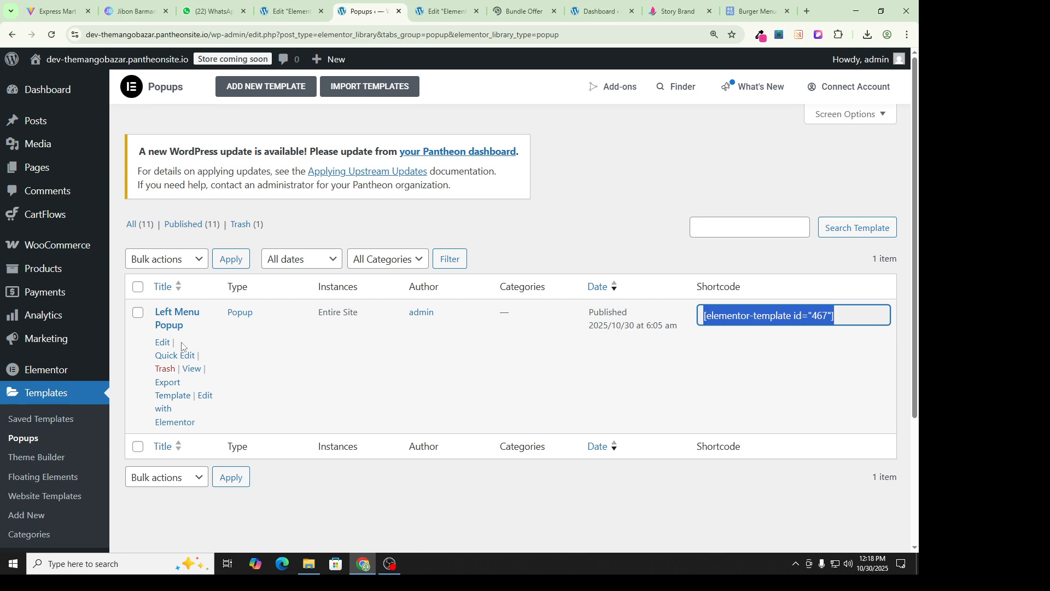
click(163, 343)
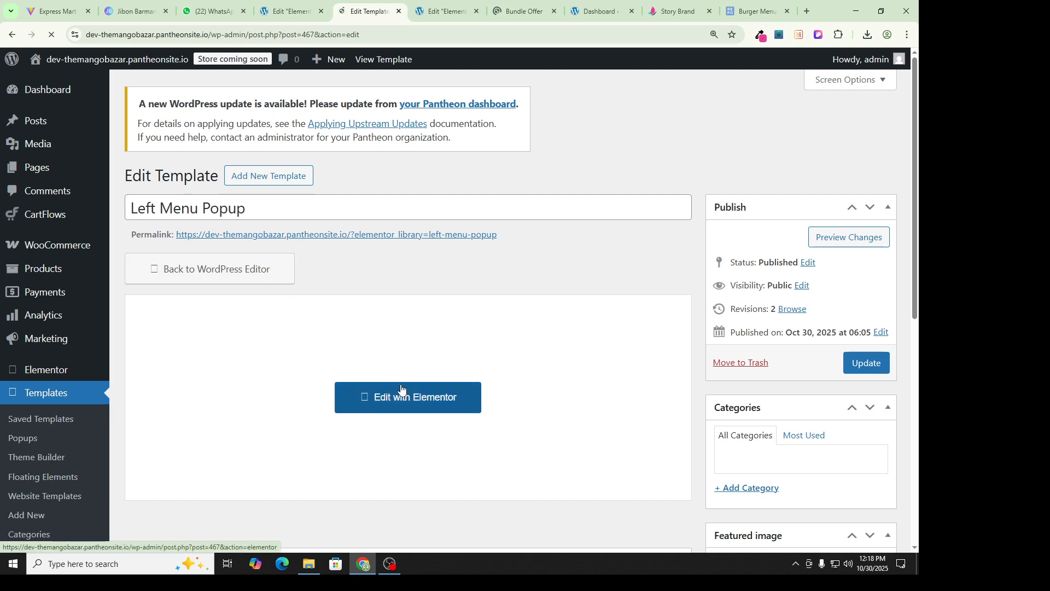
click(401, 389)
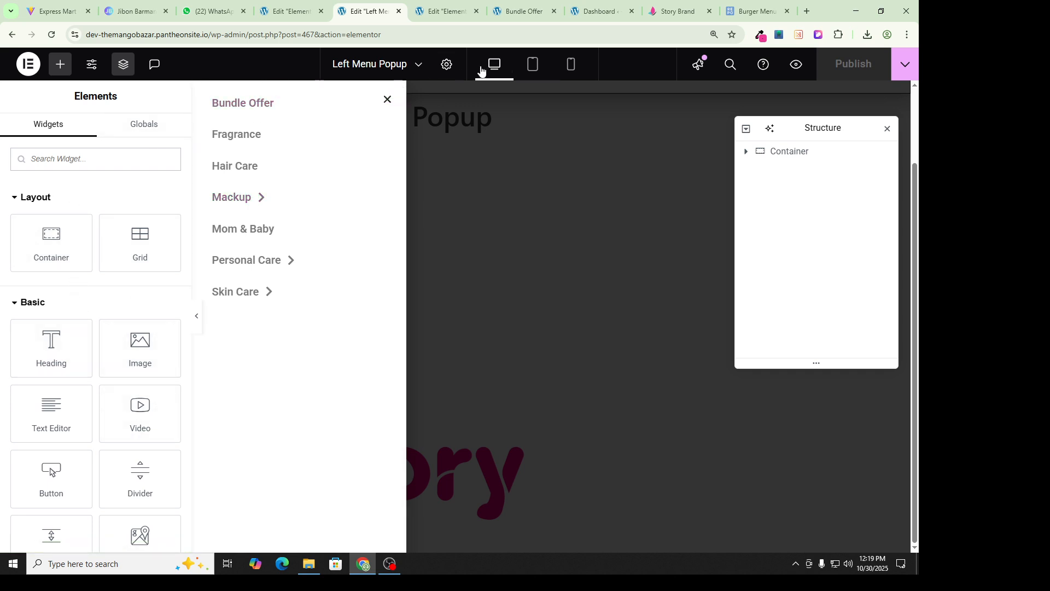
Set the Left Menu Popup's entrance animation to Fade In Right in its popup settings.
click(448, 66)
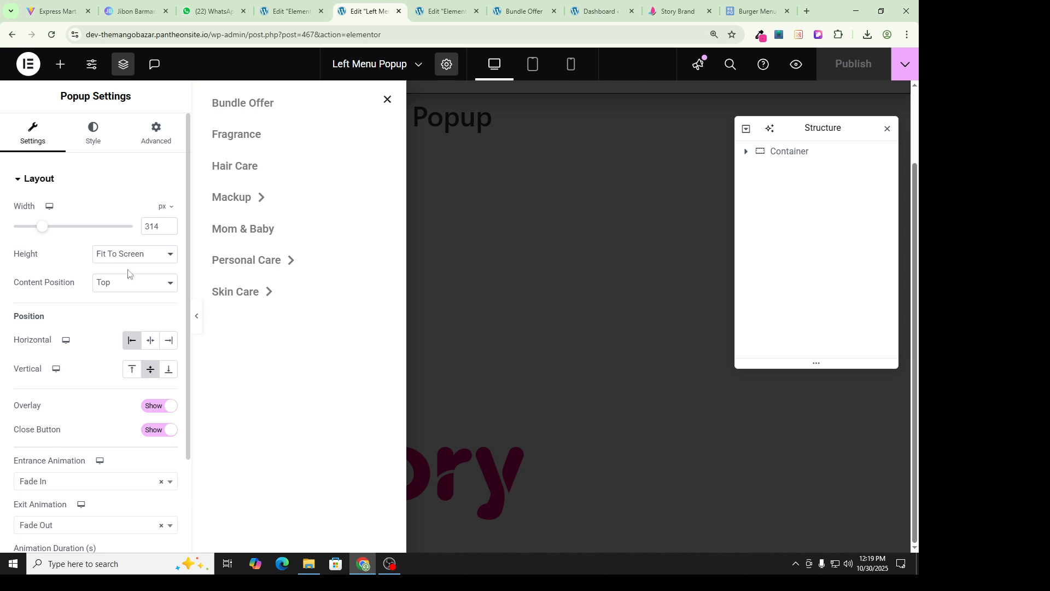
scroll(131, 419, down, 2)
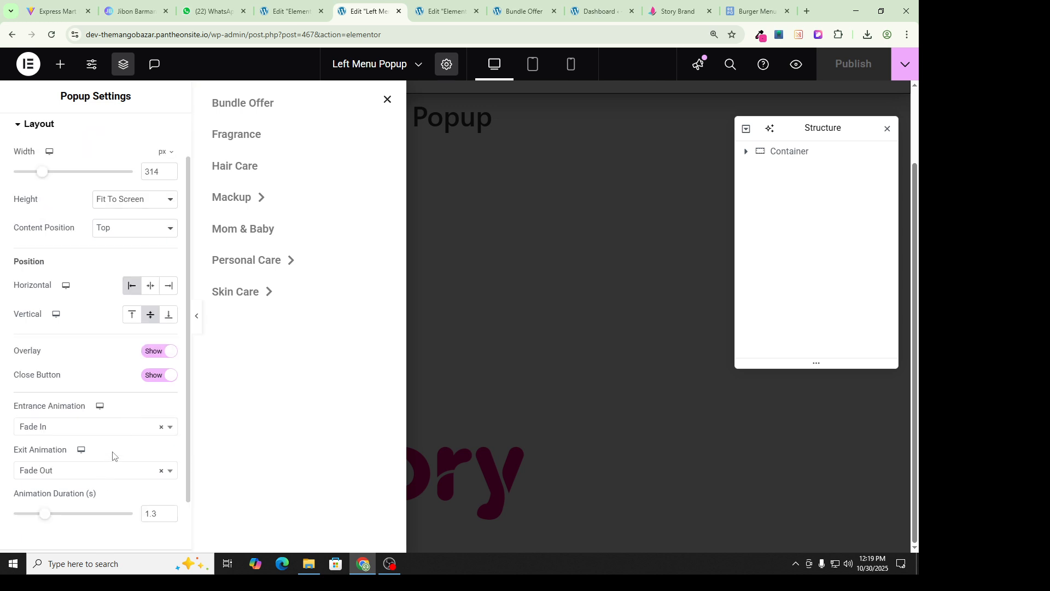
click(55, 374)
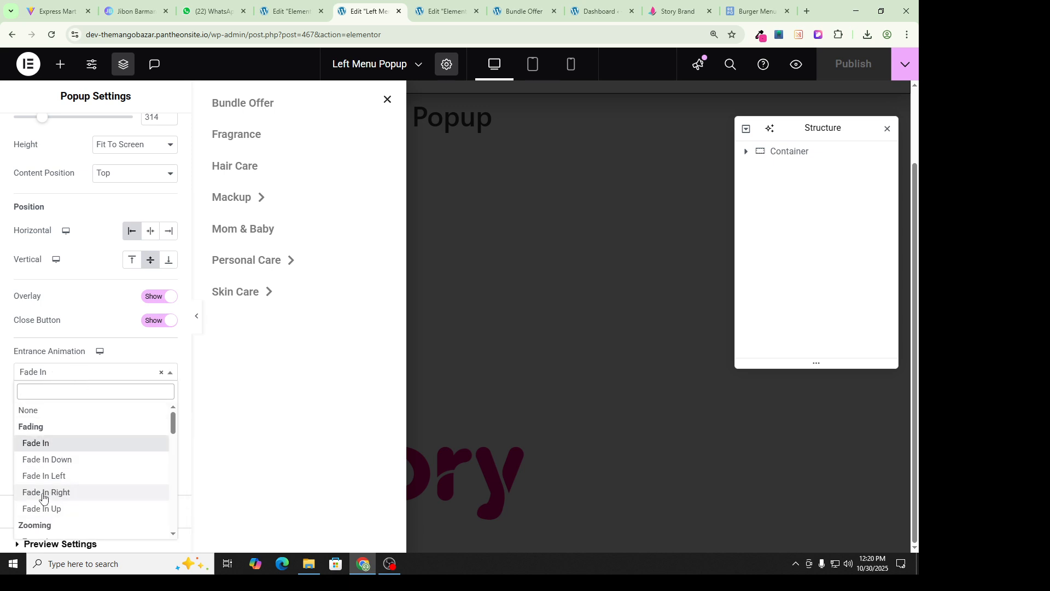
click(72, 495)
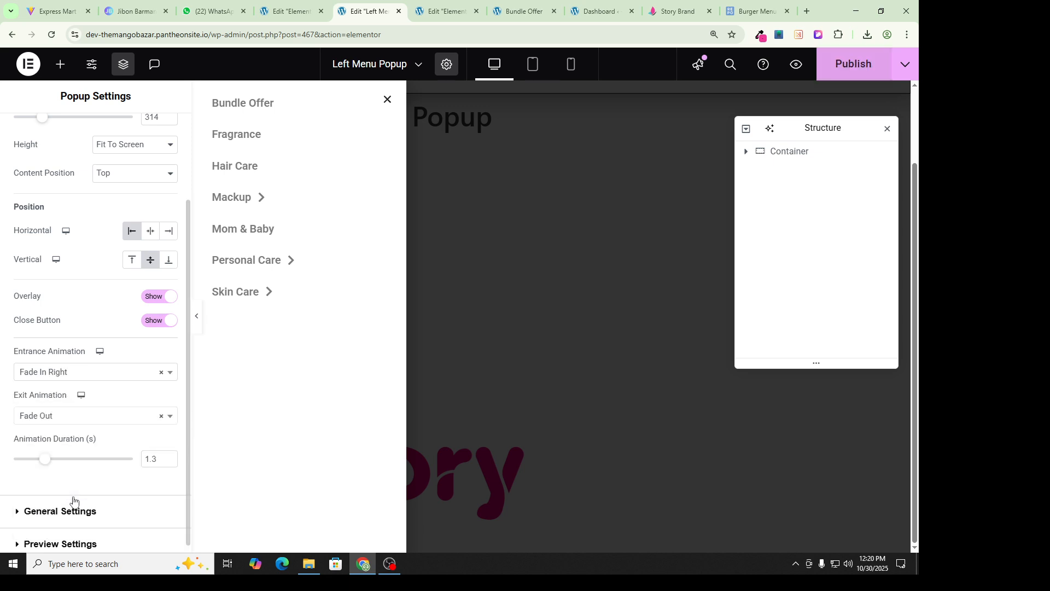
Set the popup's exit animation to Fade Out Left with a 0.5-second animation duration, and publish the changes.
click(44, 417)
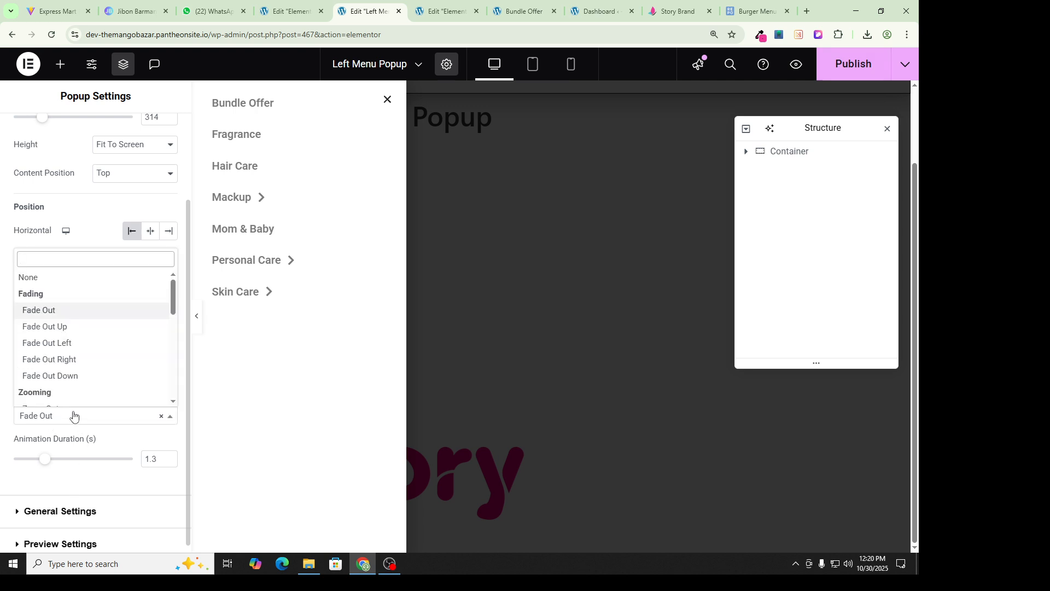
click(49, 344)
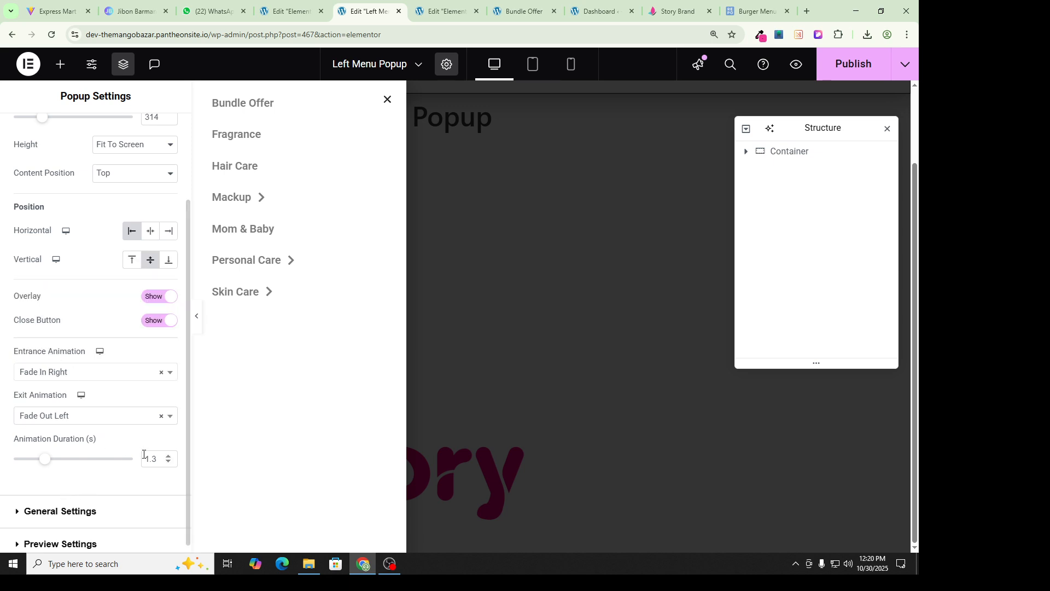
drag(46, 460, 26, 473)
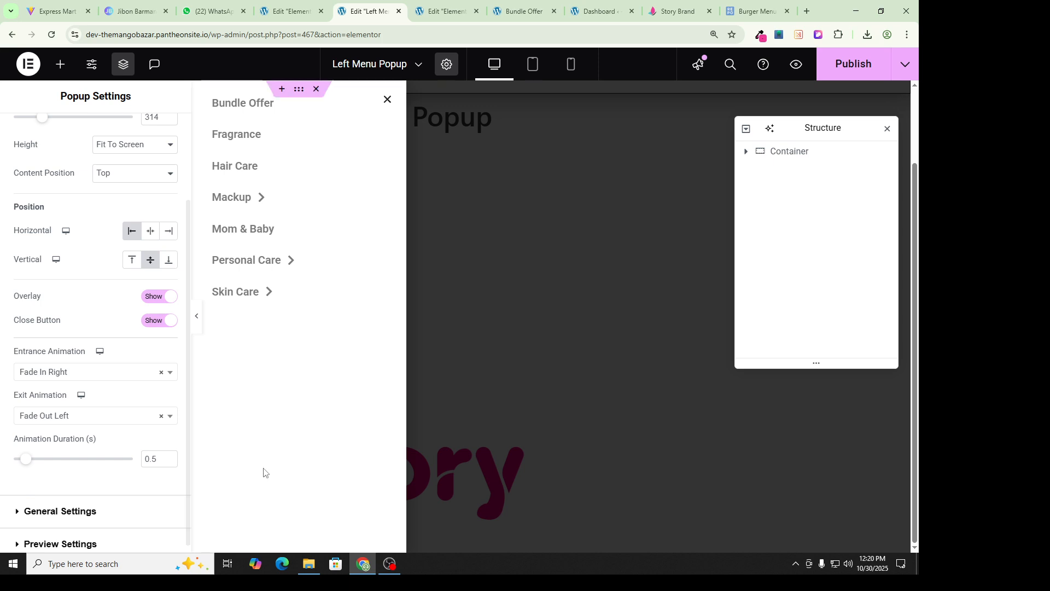
click(853, 68)
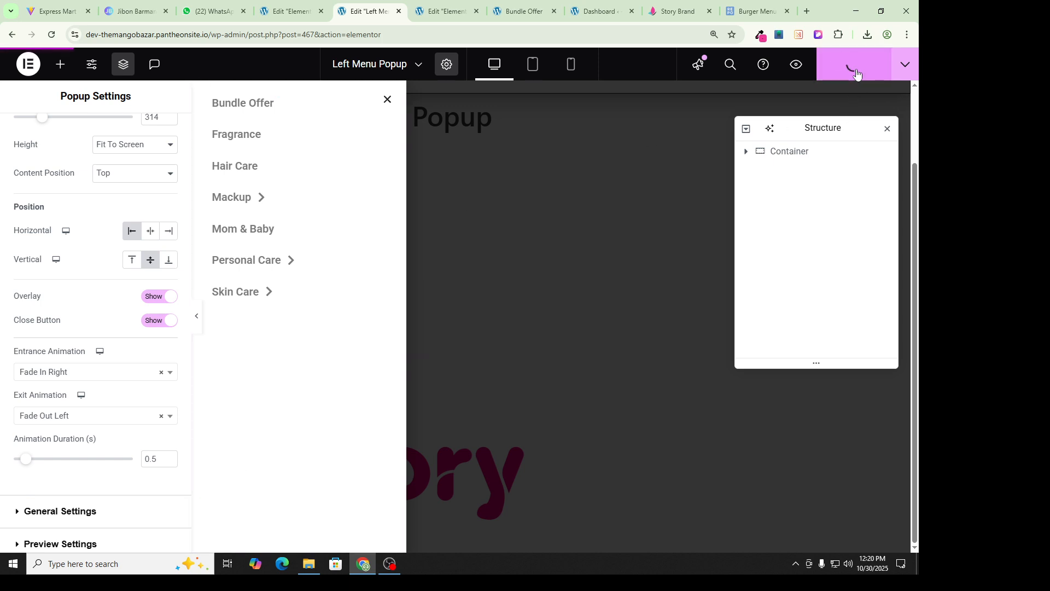
Reload the live Bundle Offer page and test opening and closing the left menu from the hamburger icon.
click(443, 11)
click(523, 11)
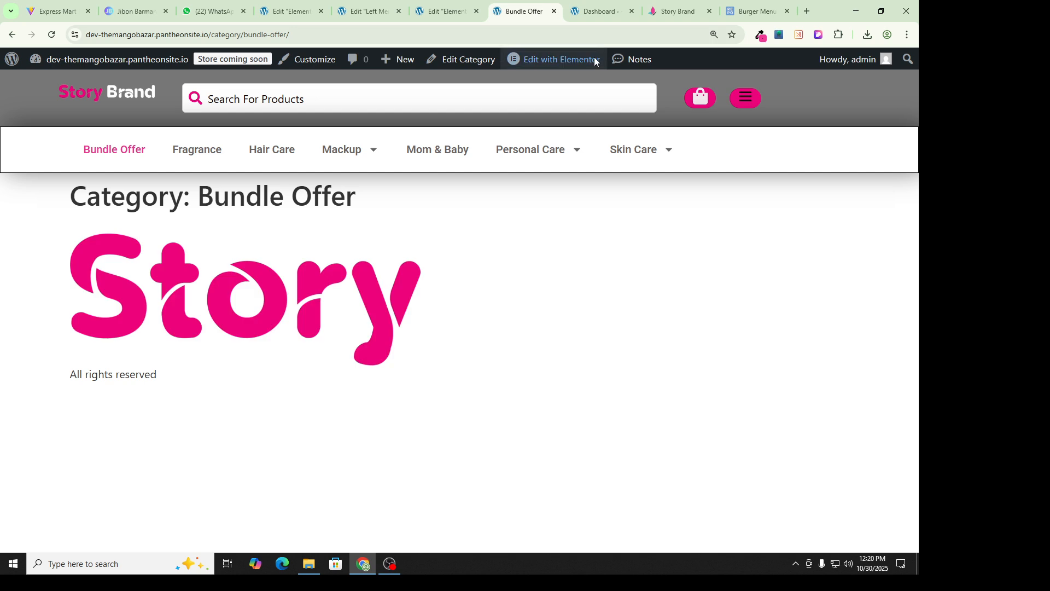
click(51, 35)
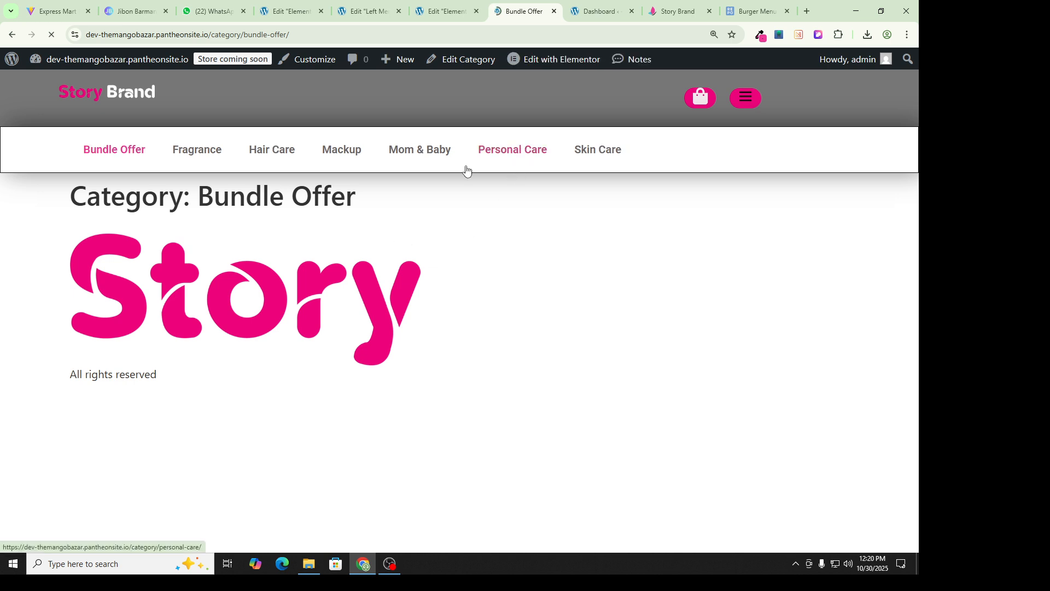
click(746, 104)
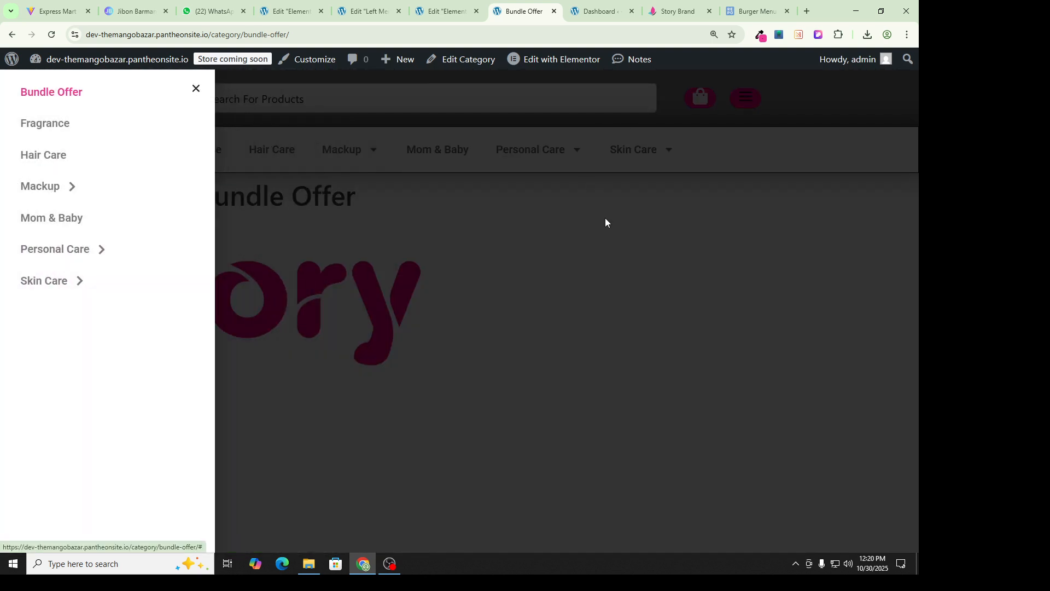
click(197, 89)
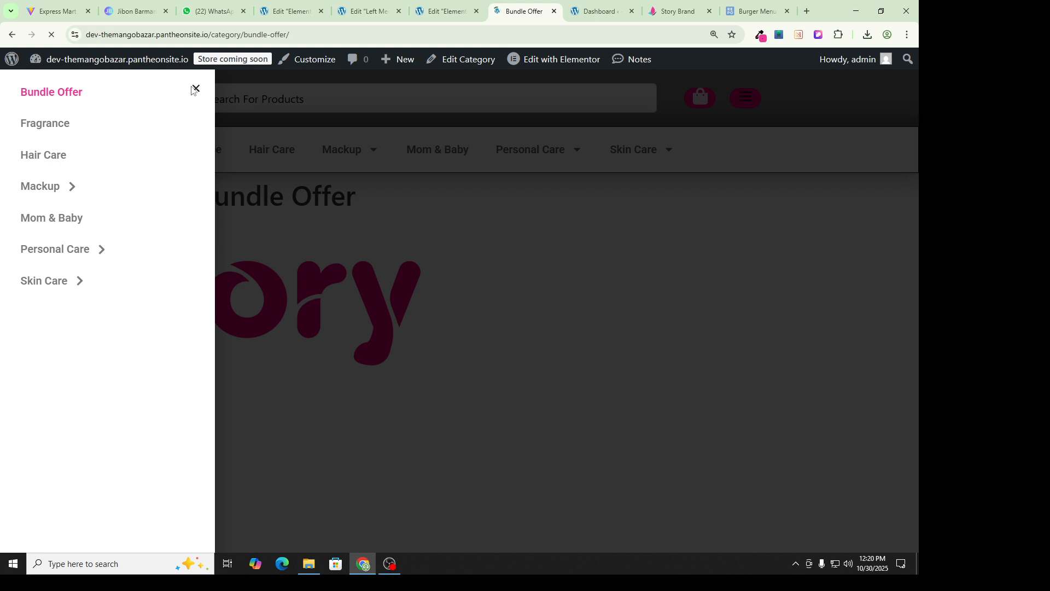
Change the Left Menu Popup's entrance animation to Fade In Left and publish the popup.
click(291, 10)
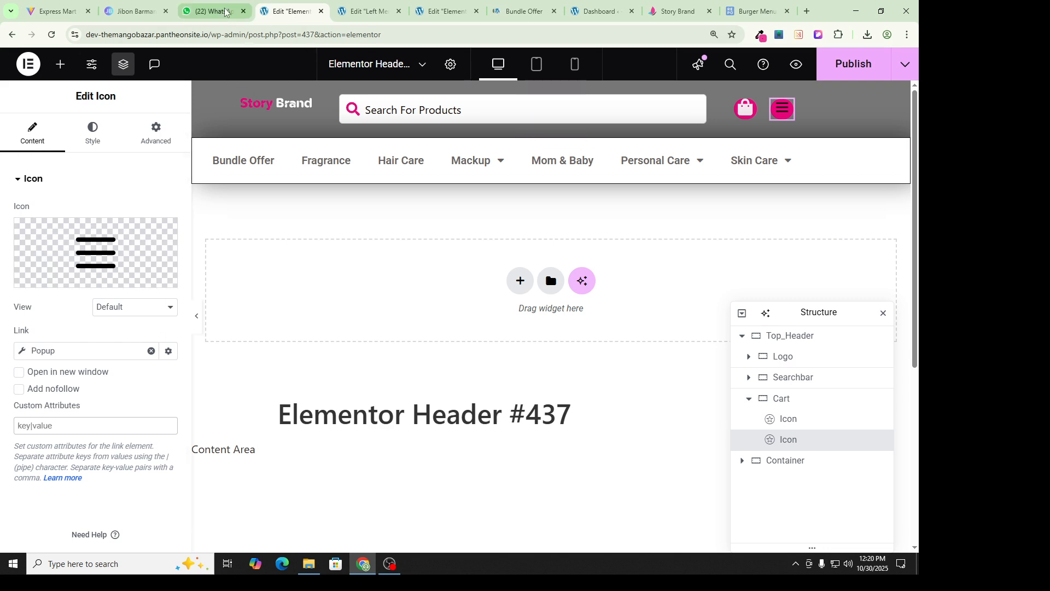
click(351, 9)
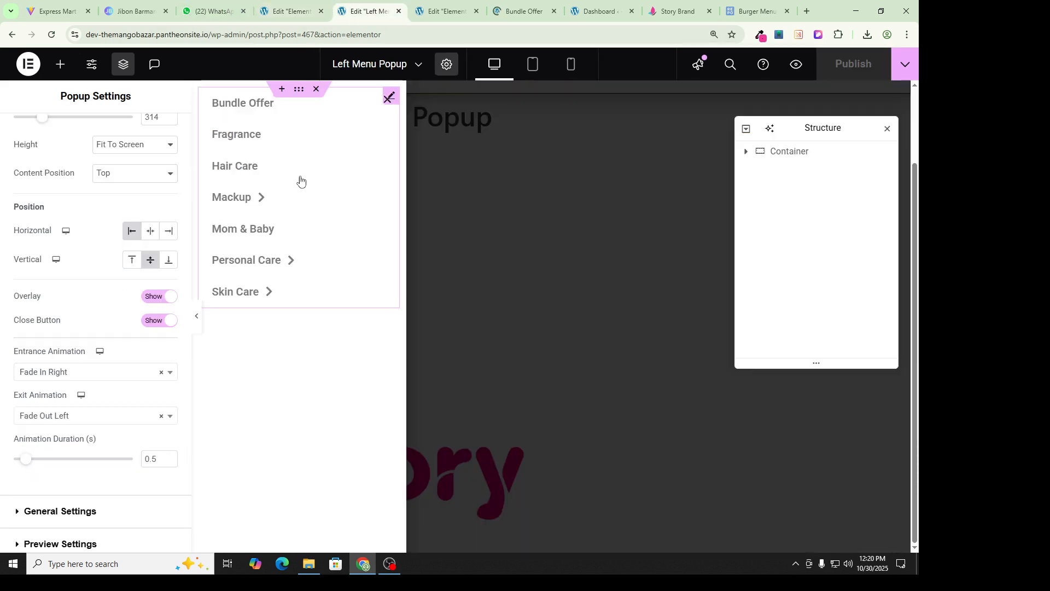
click(74, 374)
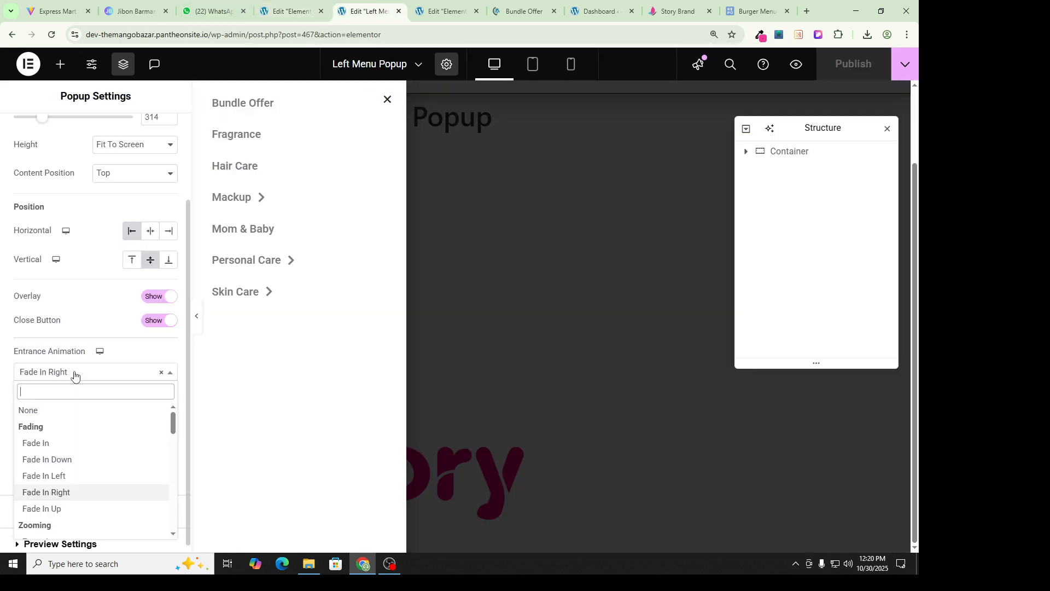
click(50, 476)
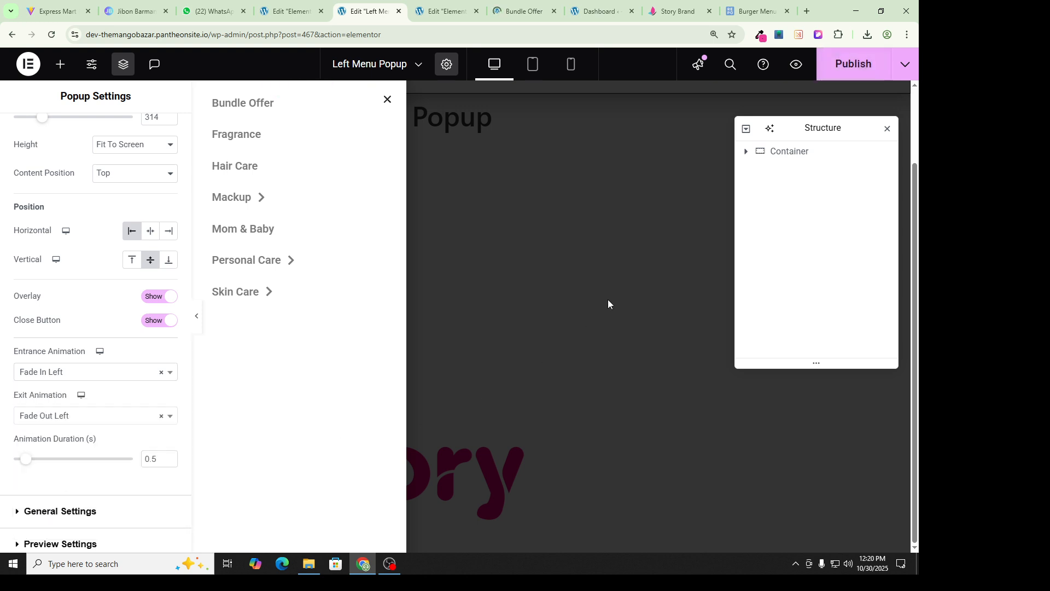
click(848, 79)
Refresh the Bundle Offer page, check the left menu's slide-in and slide-out several times, and return to the header editor.
click(522, 7)
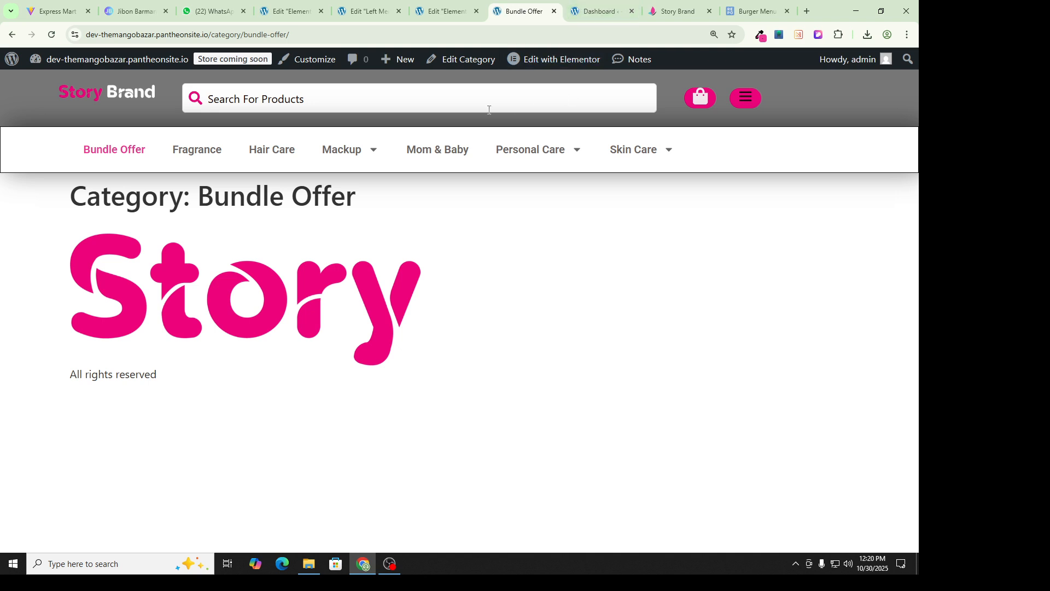
click(52, 35)
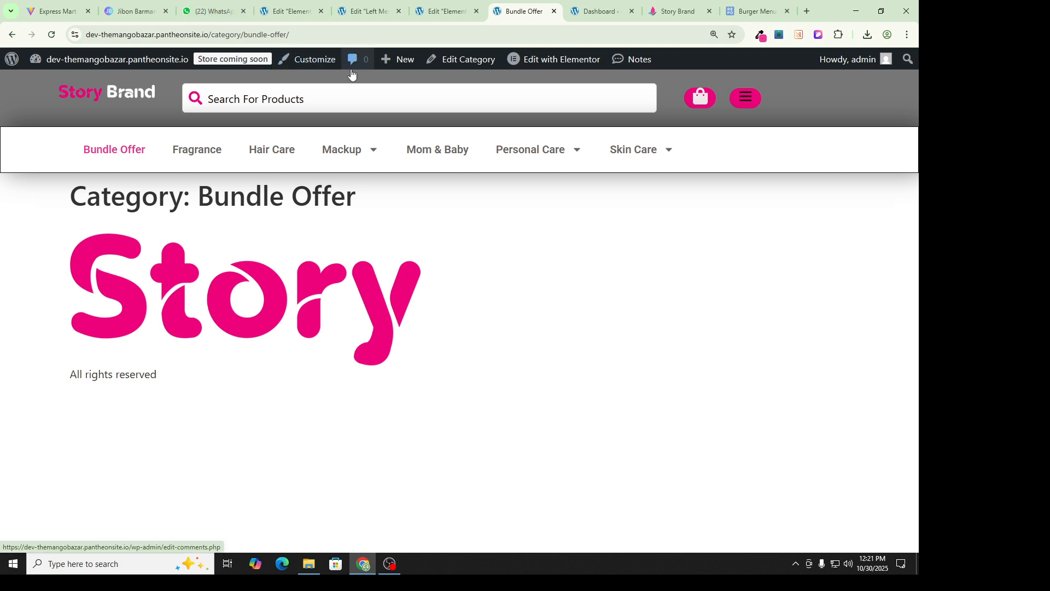
click(738, 108)
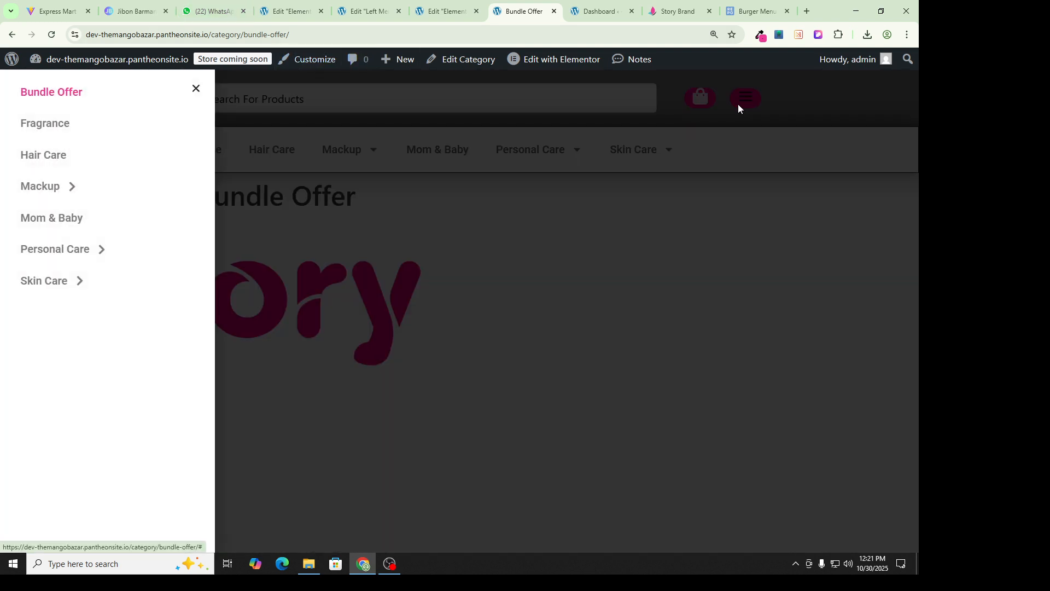
click(198, 92)
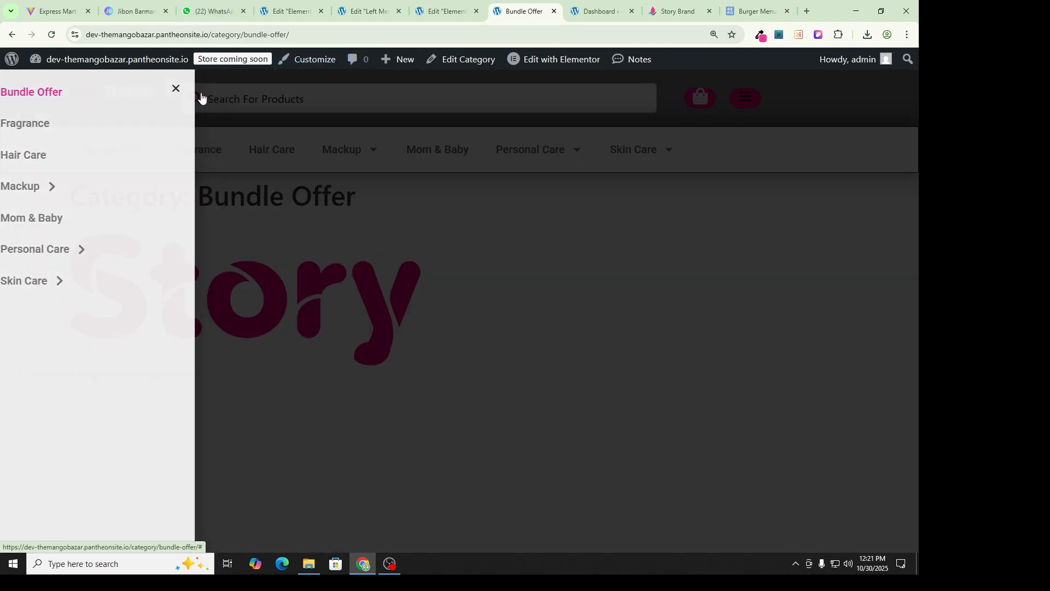
click(741, 108)
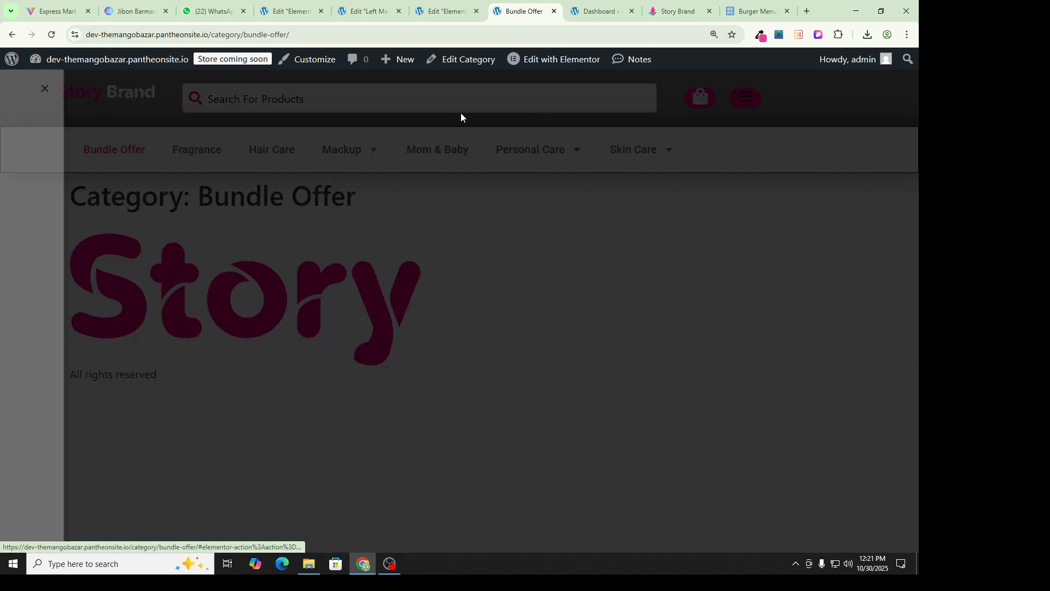
click(196, 90)
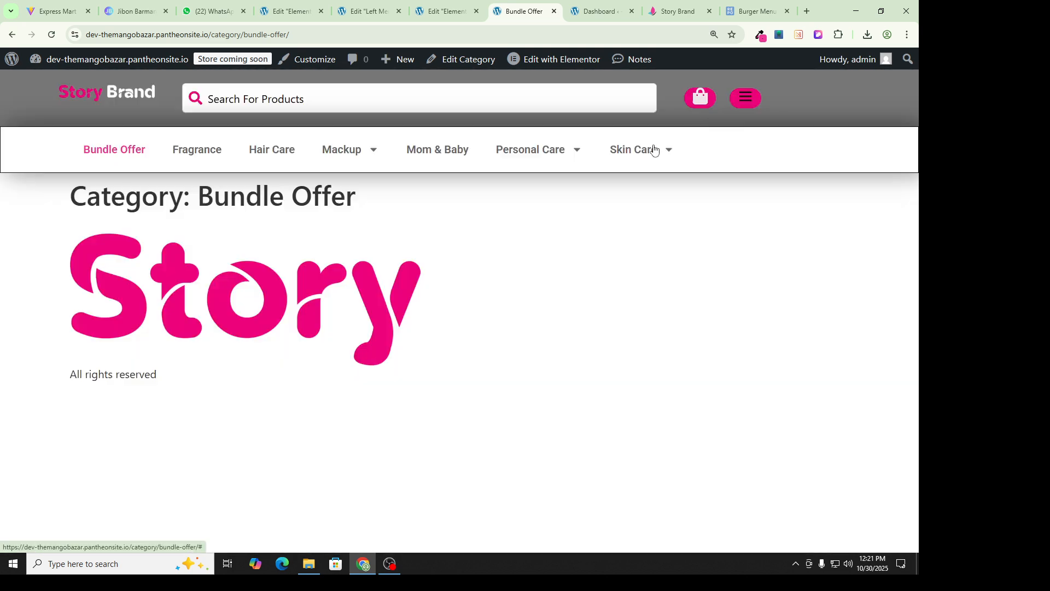
click(749, 101)
click(195, 90)
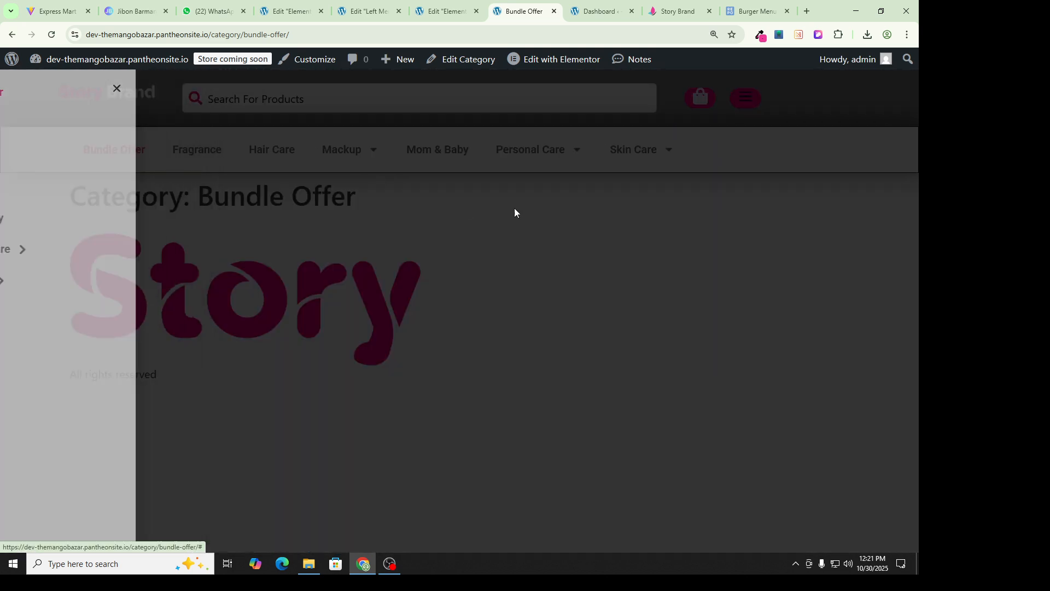
click(444, 12)
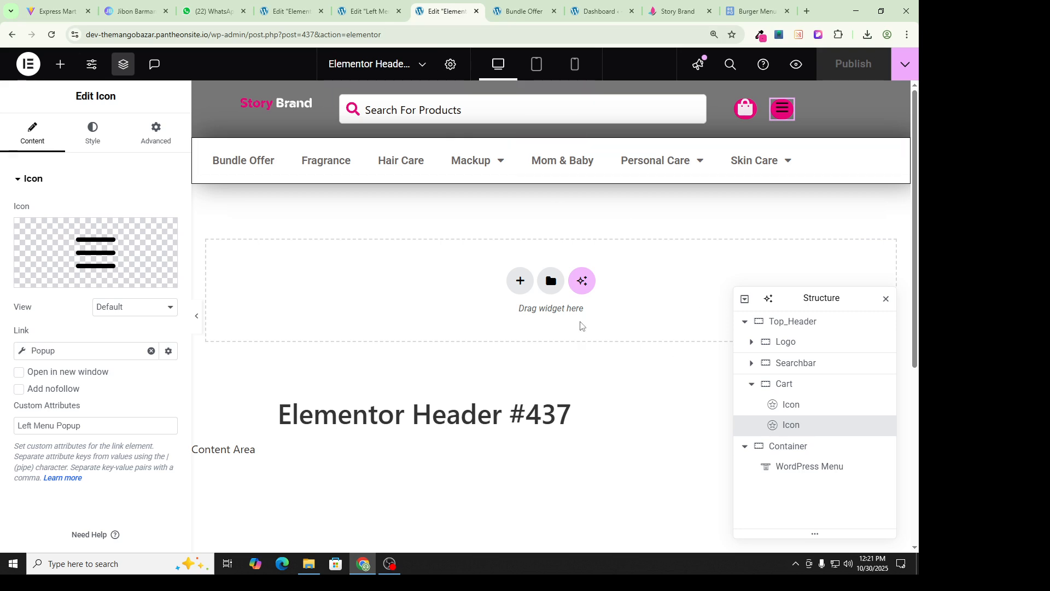